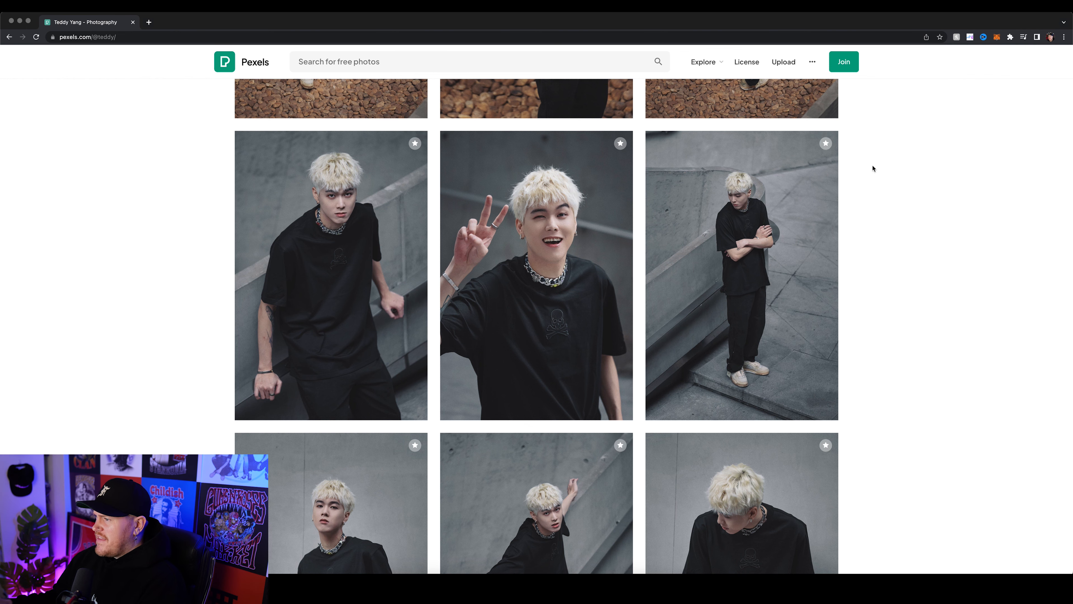
- Look through the photographer's Pexels gallery for well-lit model shots with a visible T-shirt front, including the black-shirt pose against the concrete ramp
scroll(869, 220, "up", 20)
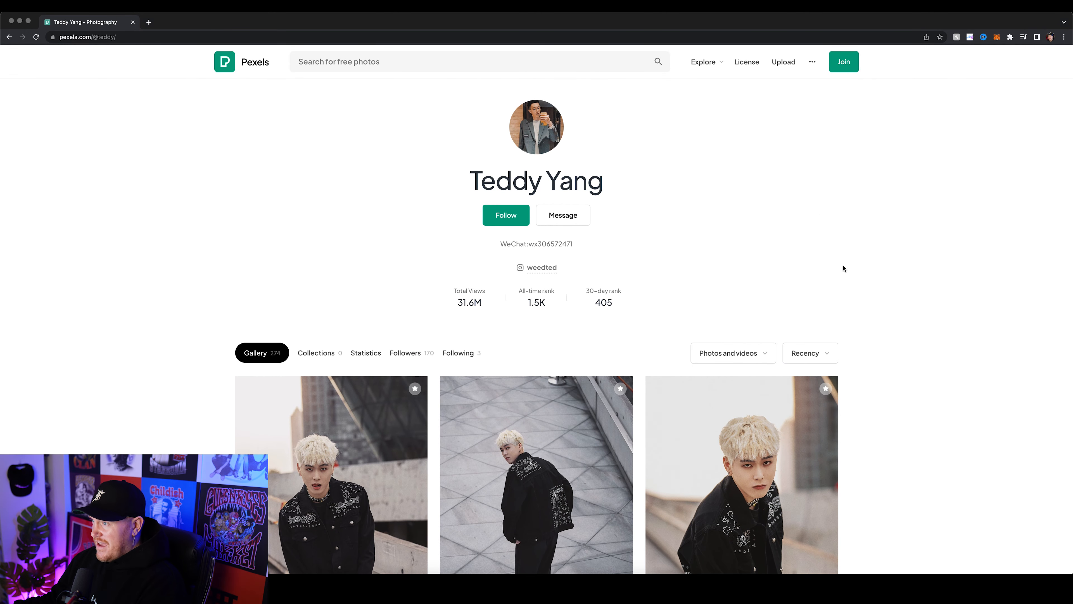
scroll(843, 268, "down", 15)
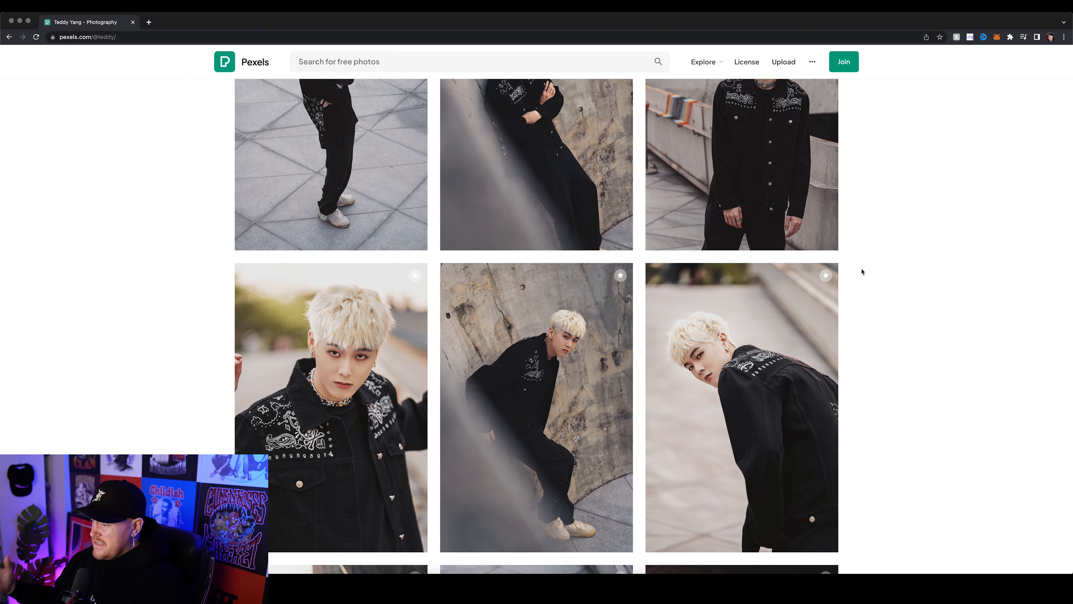
scroll(850, 255, "down", 2)
scroll(851, 255, "down", 15)
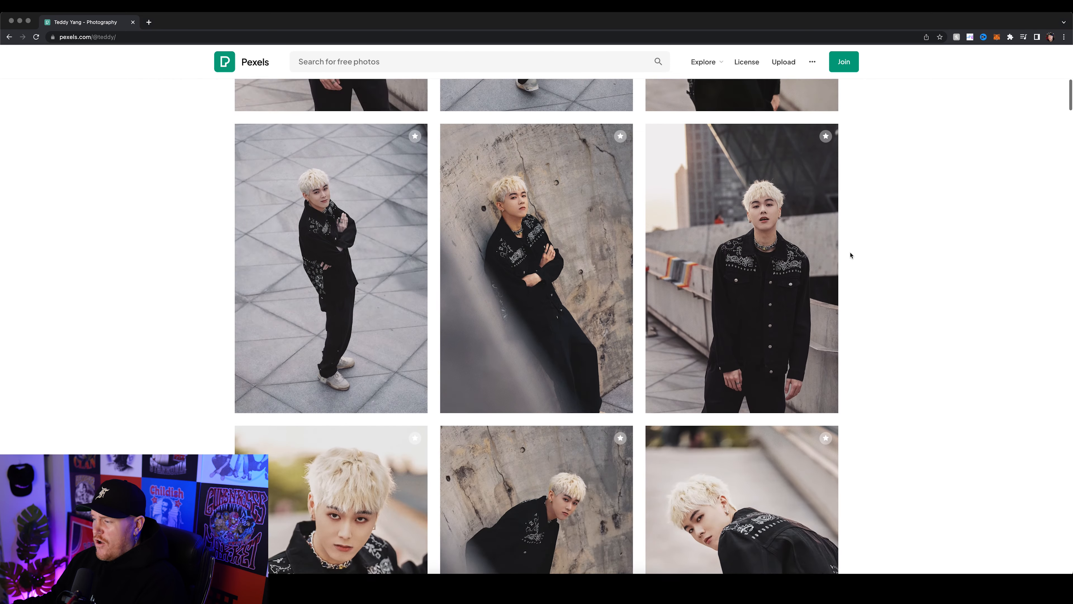
scroll(556, 270, "up", 3)
scroll(872, 329, "down", 10)
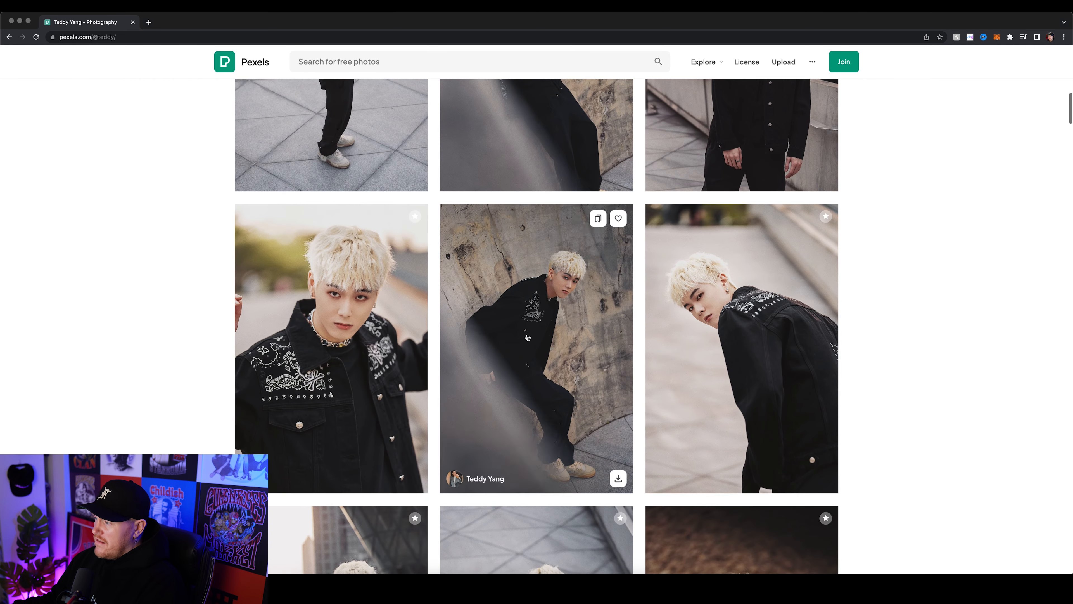
scroll(885, 343, "down", 10)
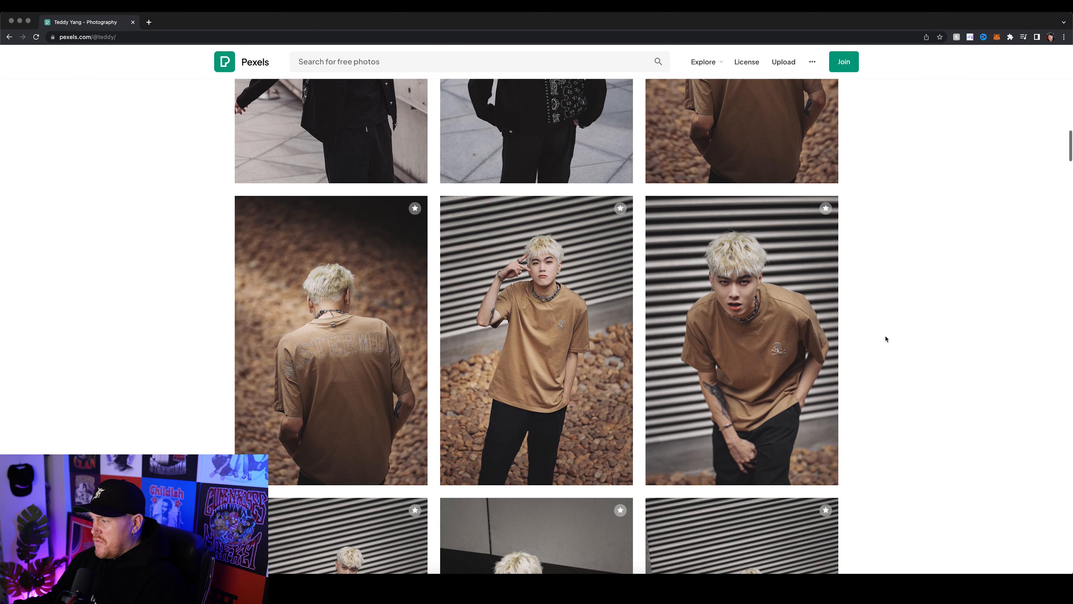
scroll(891, 339, "up", 1)
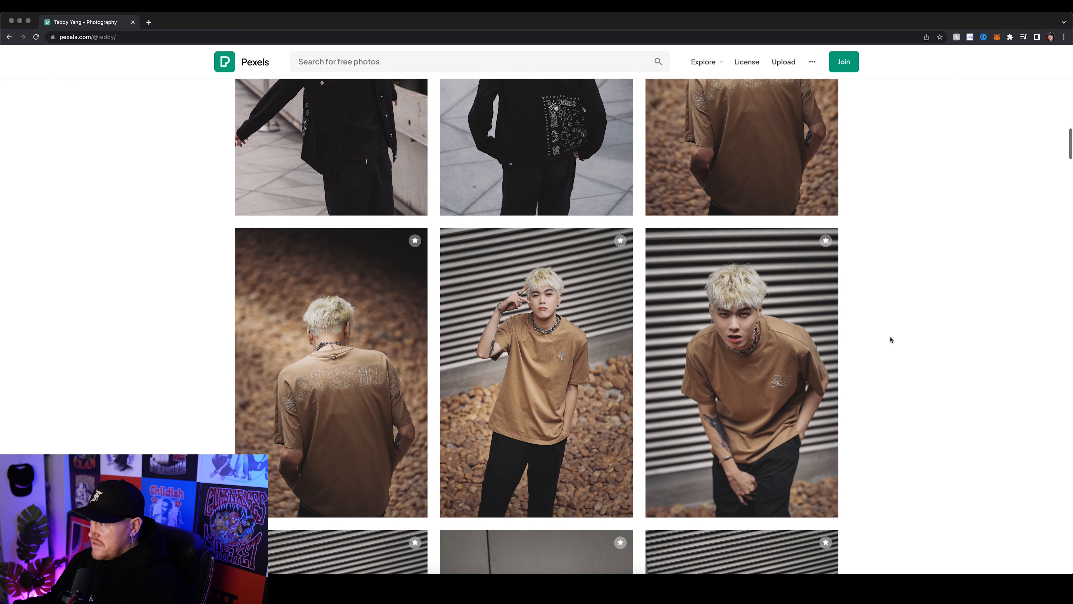
scroll(891, 339, "down", 2)
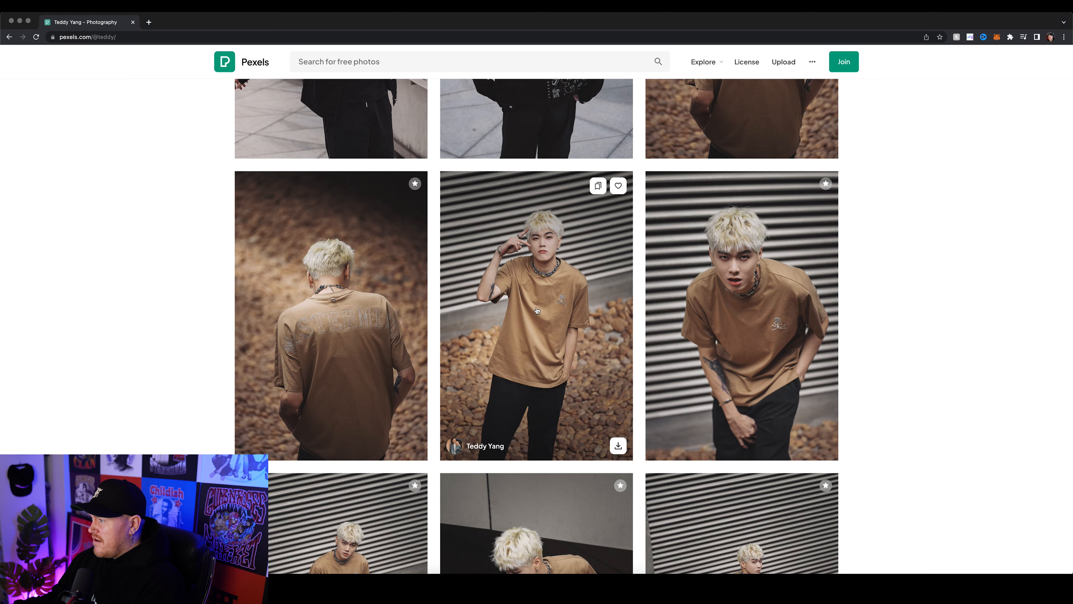
scroll(877, 304, "down", 14)
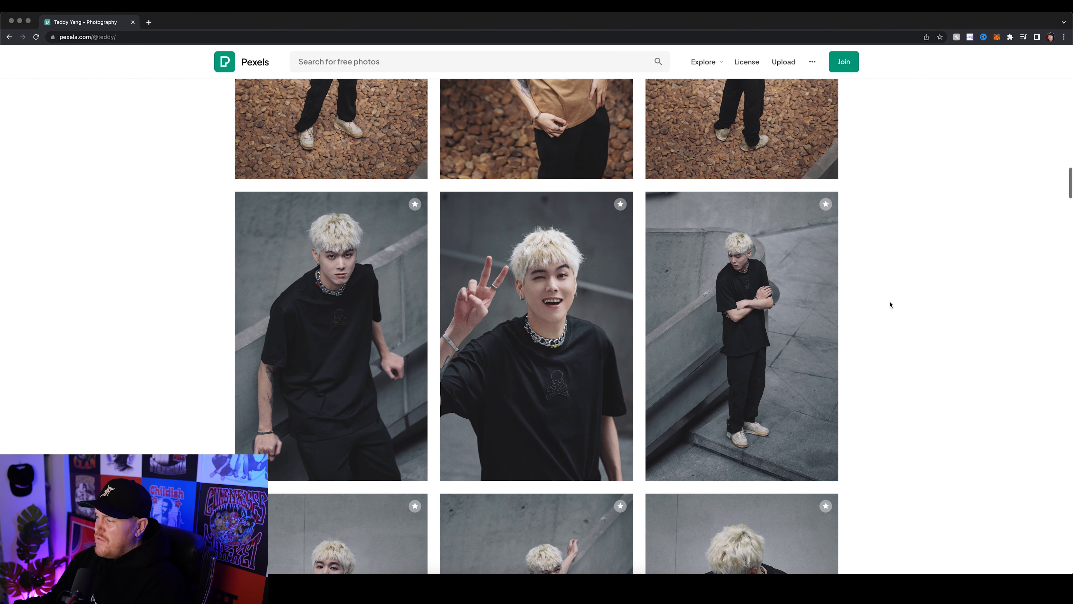
scroll(890, 304, "down", 3)
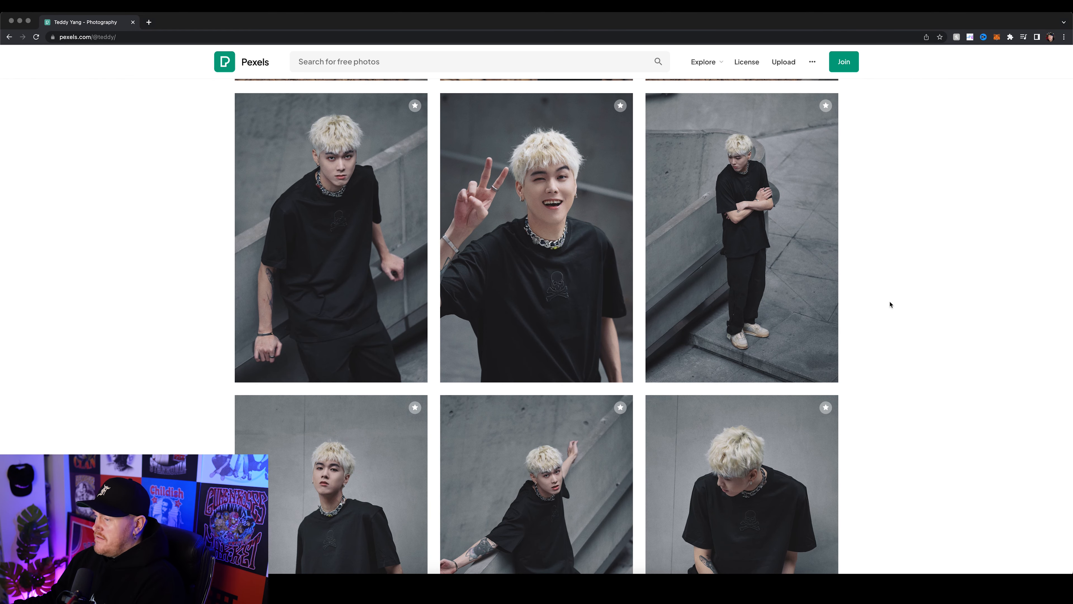
scroll(370, 279, "up", 1)
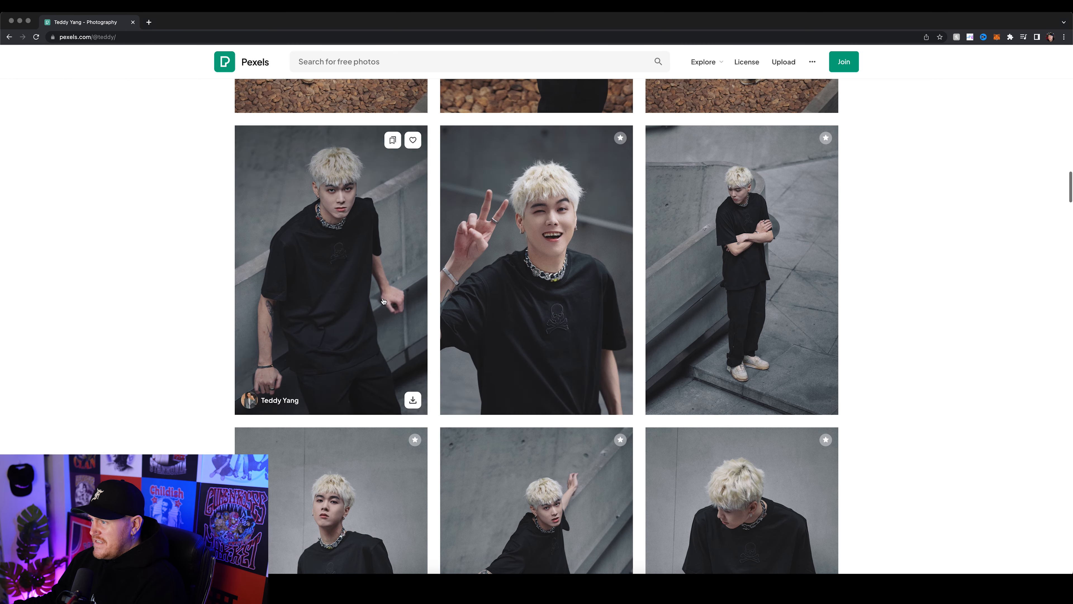
scroll(542, 291, "down", 2)
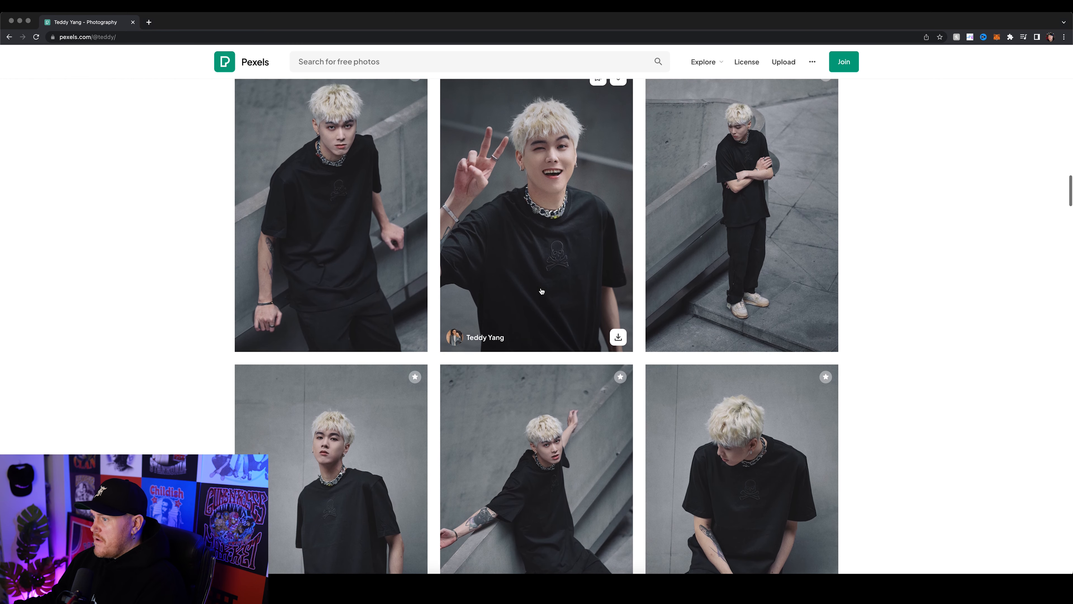
scroll(542, 291, "up", 2)
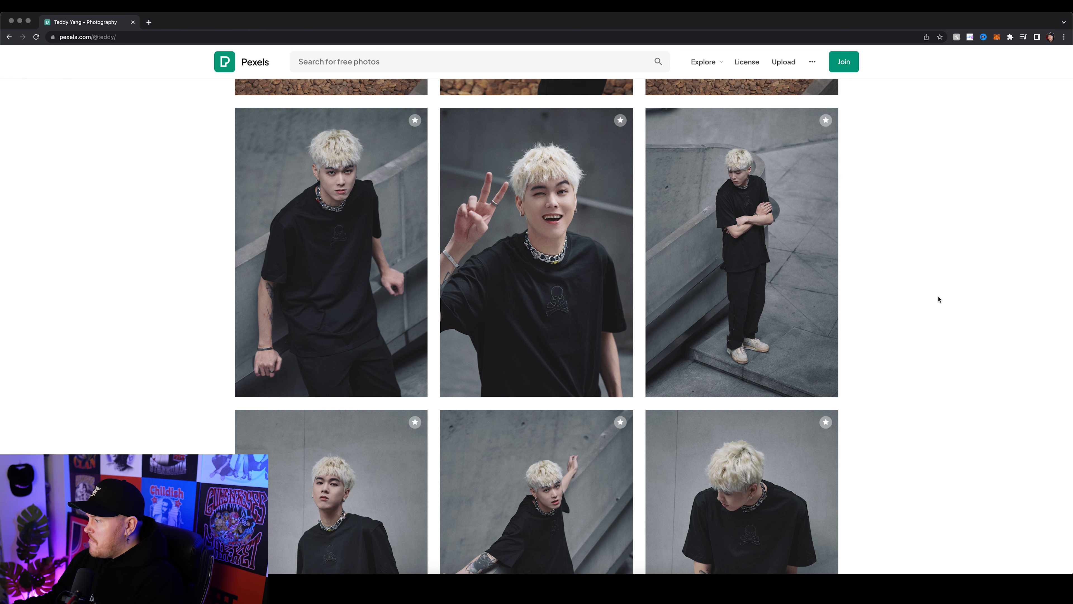
scroll(930, 296, "up", 1)
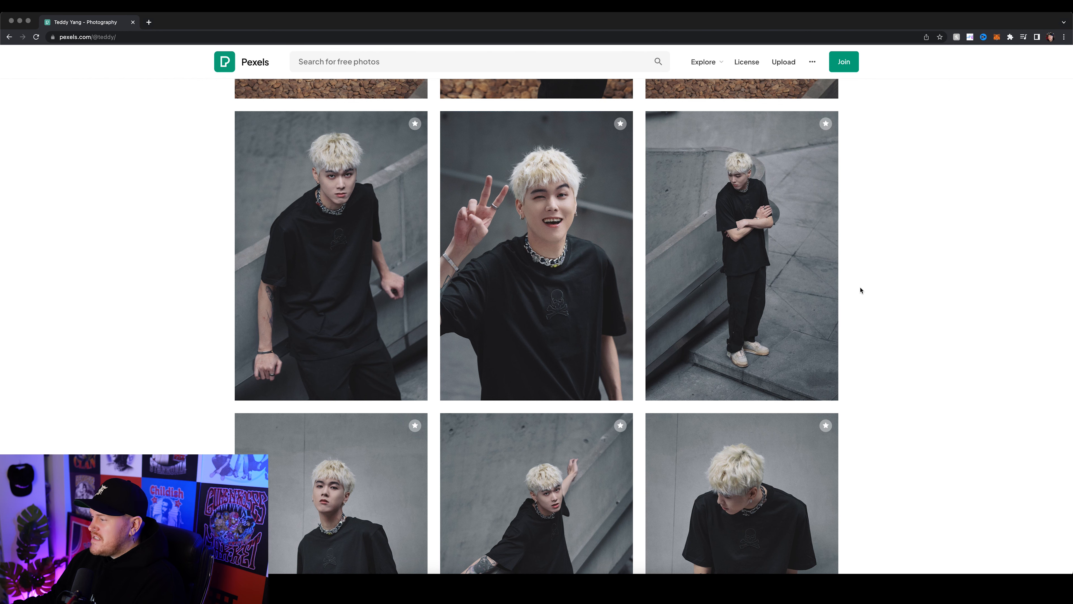
scroll(860, 290, "down", 4)
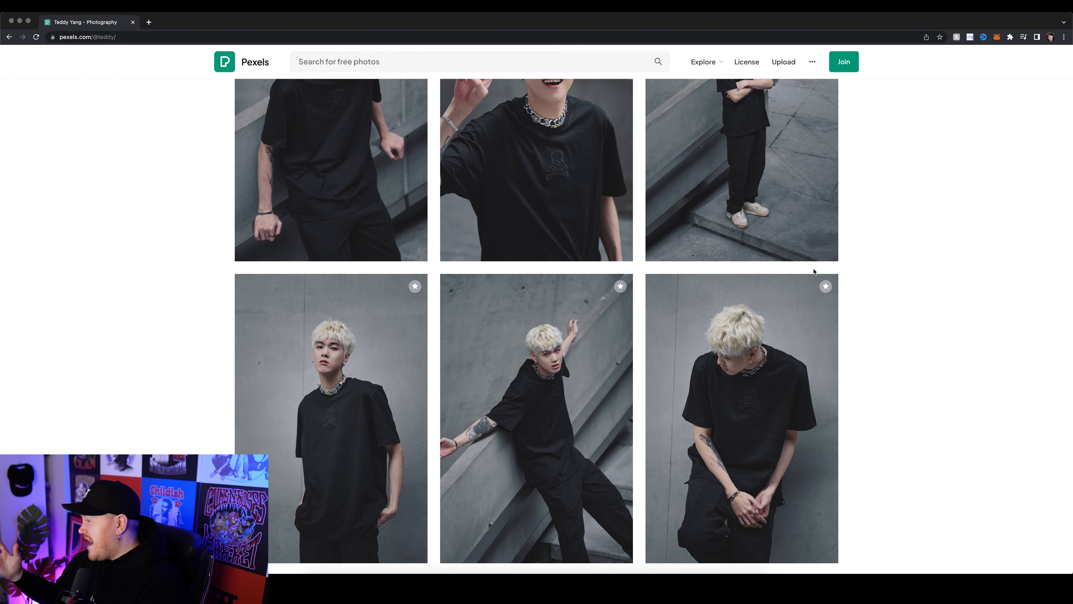
scroll(814, 271, "up", 4)
left_click(352, 201)
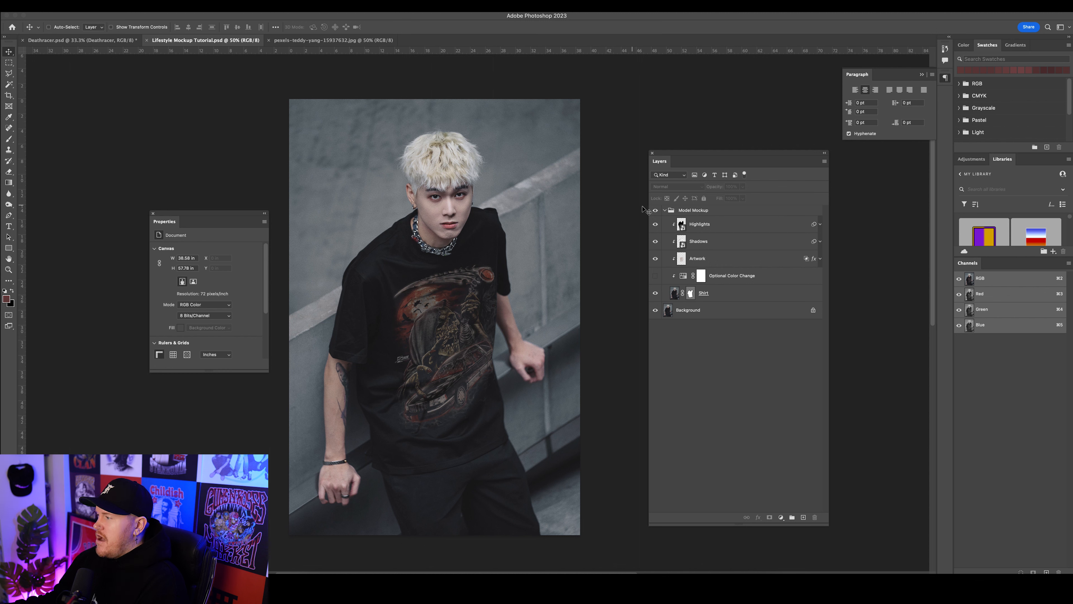
- Switch to Photoshop and compare the lifestyle mockup with the Model Mockup group hidden and shown
left_click(655, 210)
left_click(656, 210)
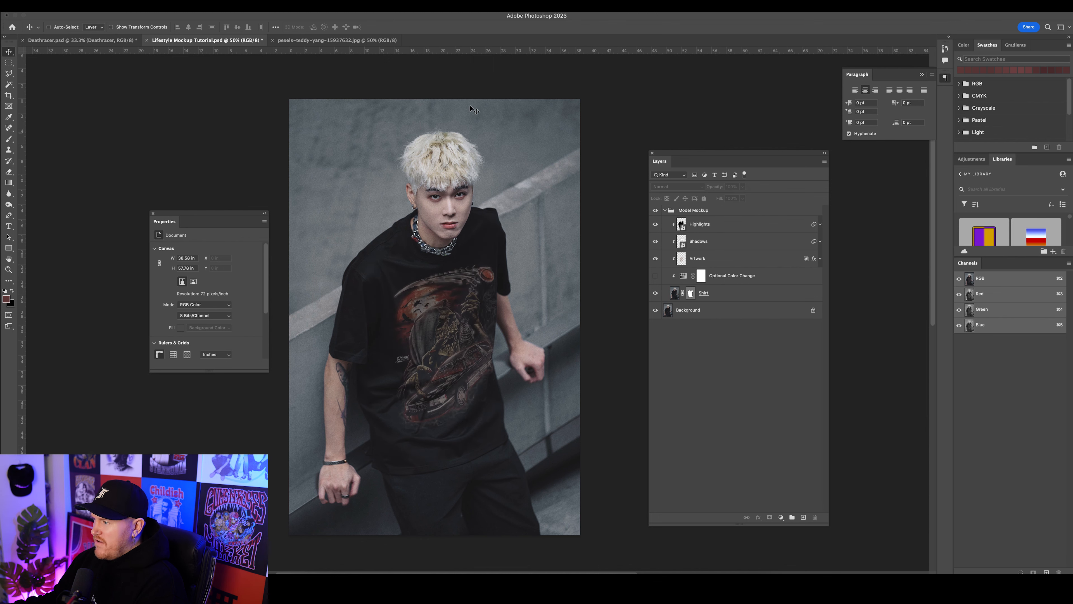
- In the original stock photo document, outline the skull-and-crossbones graphic on the shirt's chest with a freehand Lasso selection
left_click(315, 41)
scroll(465, 329, "right", 2)
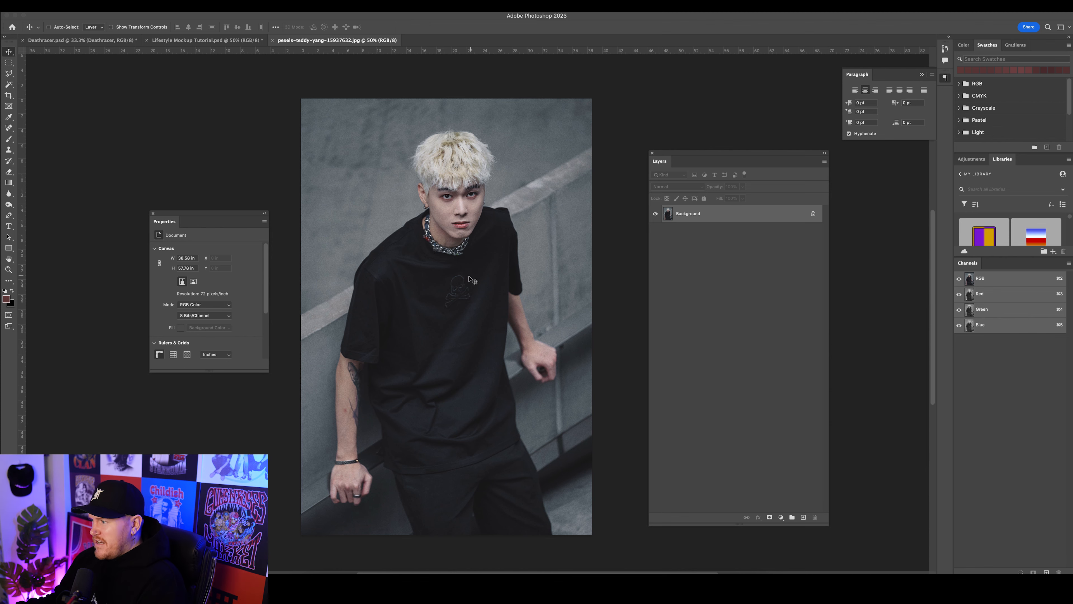
scroll(477, 288, "up", 4)
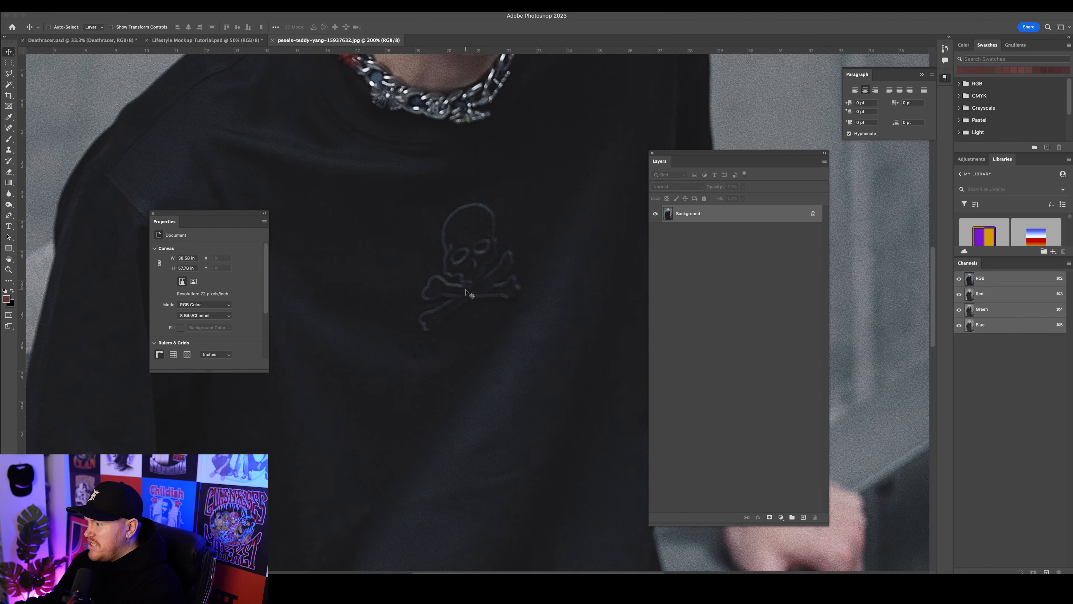
scroll(493, 292, "up", 3)
scroll(493, 292, "right", 3)
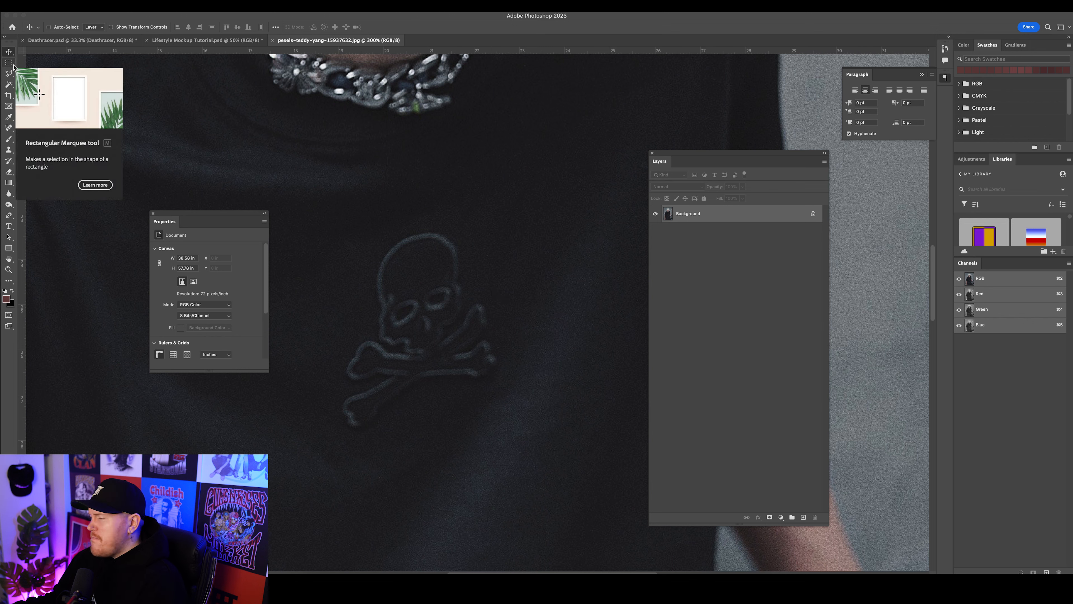
left_click(5, 73)
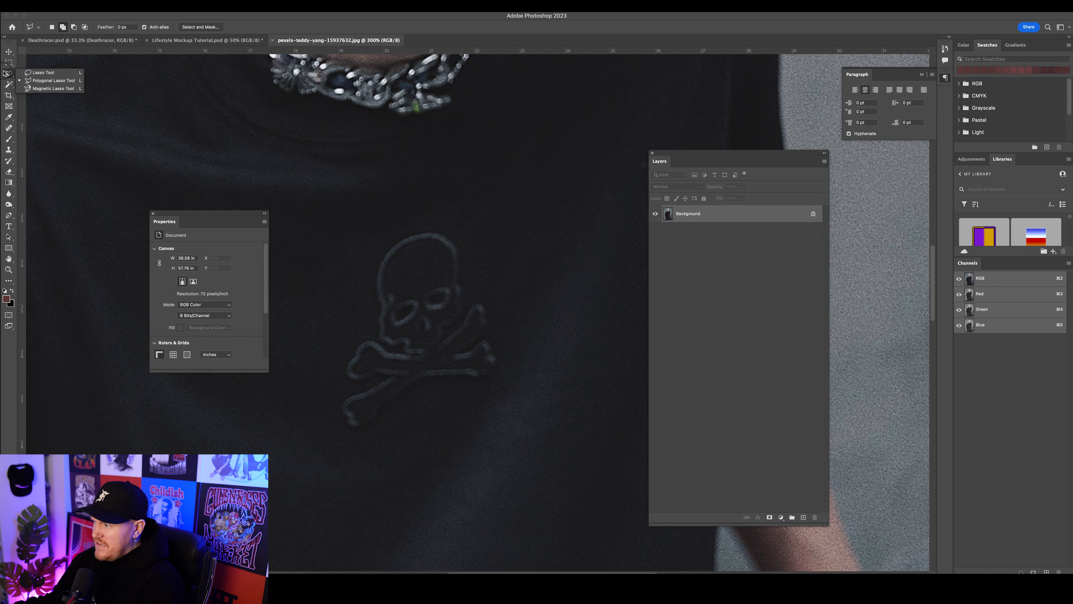
left_click(41, 73)
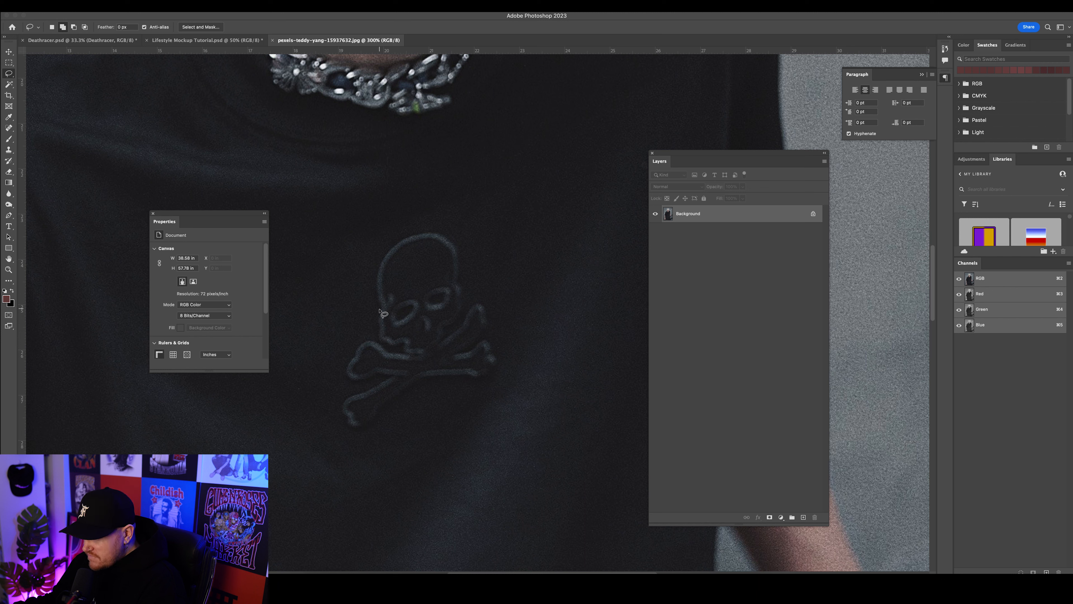
mouse_move(379, 312)
left_mouse_down()
mouse_move(375, 336)
mouse_move(343, 370)
mouse_move(363, 385)
mouse_move(340, 411)
mouse_move(357, 433)
mouse_move(426, 380)
mouse_move(414, 313)
left_mouse_up()
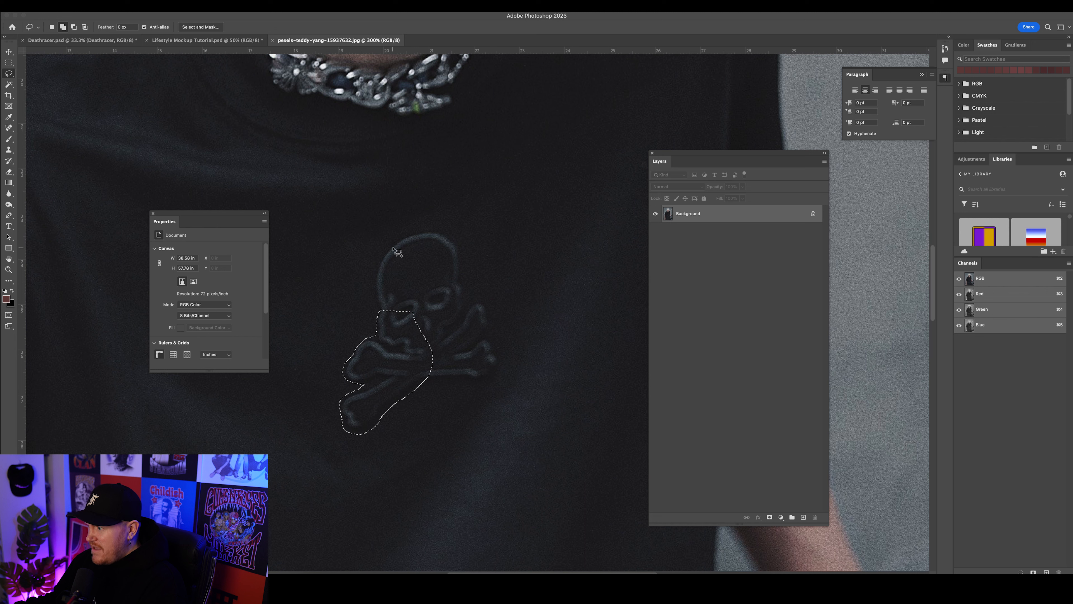
mouse_move(378, 312)
left_mouse_down()
mouse_move(372, 281)
mouse_move(386, 245)
mouse_move(403, 231)
mouse_move(436, 232)
mouse_move(433, 287)
mouse_move(391, 332)
left_mouse_up()
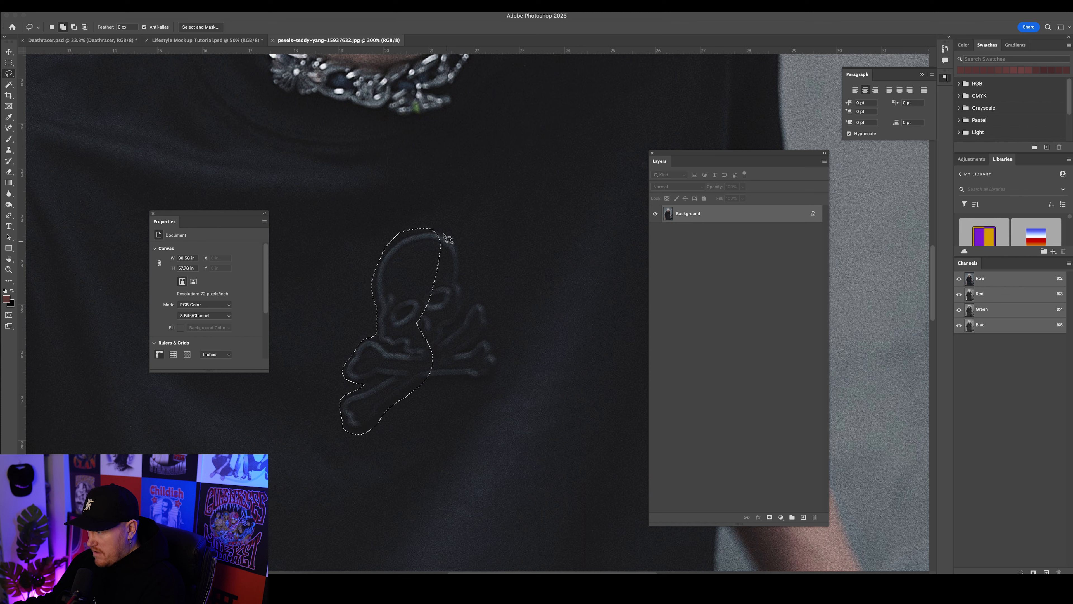
mouse_move(429, 228)
left_mouse_down()
mouse_move(460, 254)
mouse_move(463, 313)
mouse_move(416, 344)
left_mouse_up()
mouse_move(461, 312)
left_mouse_down()
mouse_move(479, 298)
mouse_move(488, 314)
mouse_move(495, 371)
mouse_move(412, 381)
mouse_move(490, 375)
mouse_move(496, 357)
mouse_move(505, 367)
mouse_move(487, 388)
mouse_move(505, 381)
mouse_move(501, 357)
left_mouse_up()
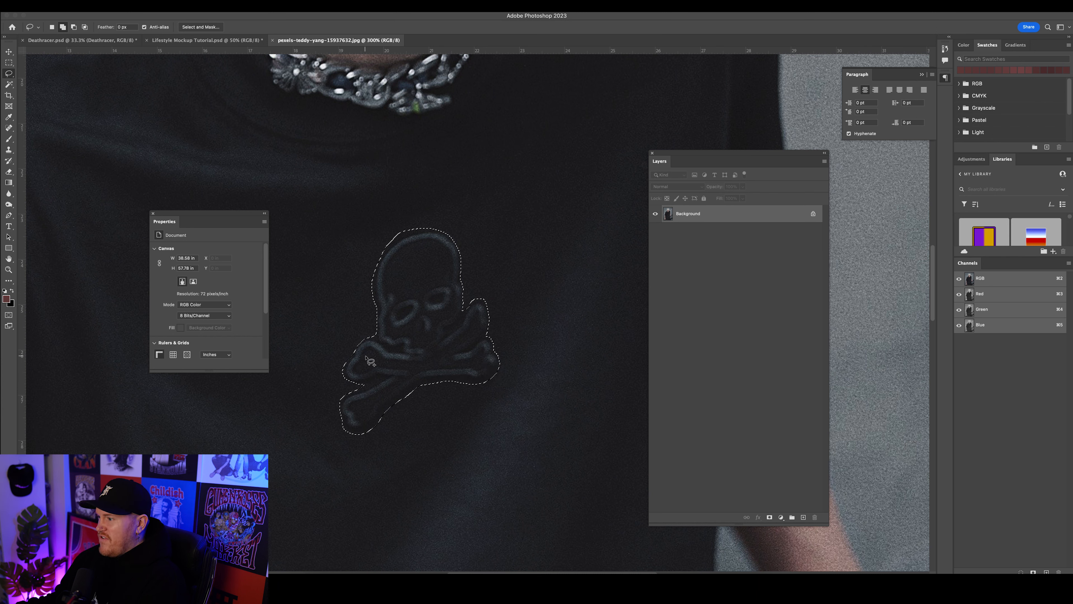
left_click_drag(375, 335, 354, 356)
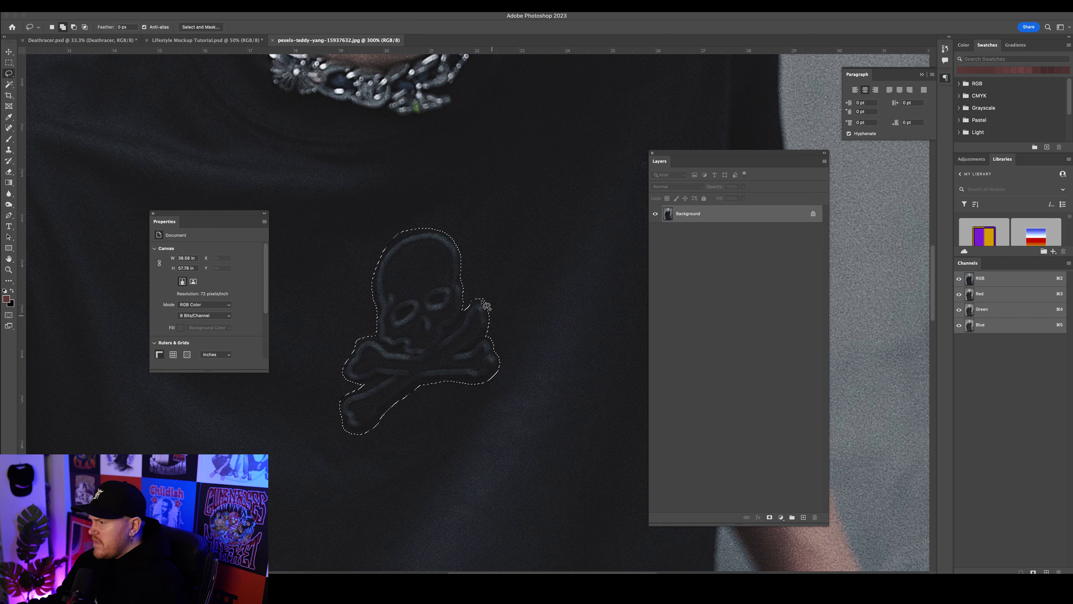
- Remove the selected skull graphic with Content-Aware Fill output to a new layer, and deselect
left_click(80, 6)
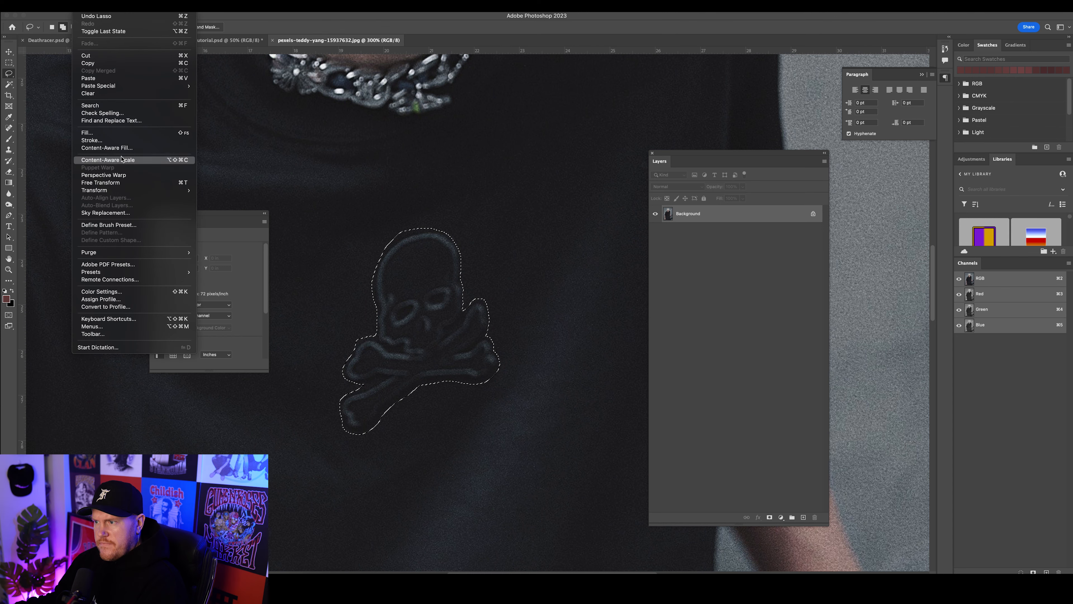
left_click(120, 149)
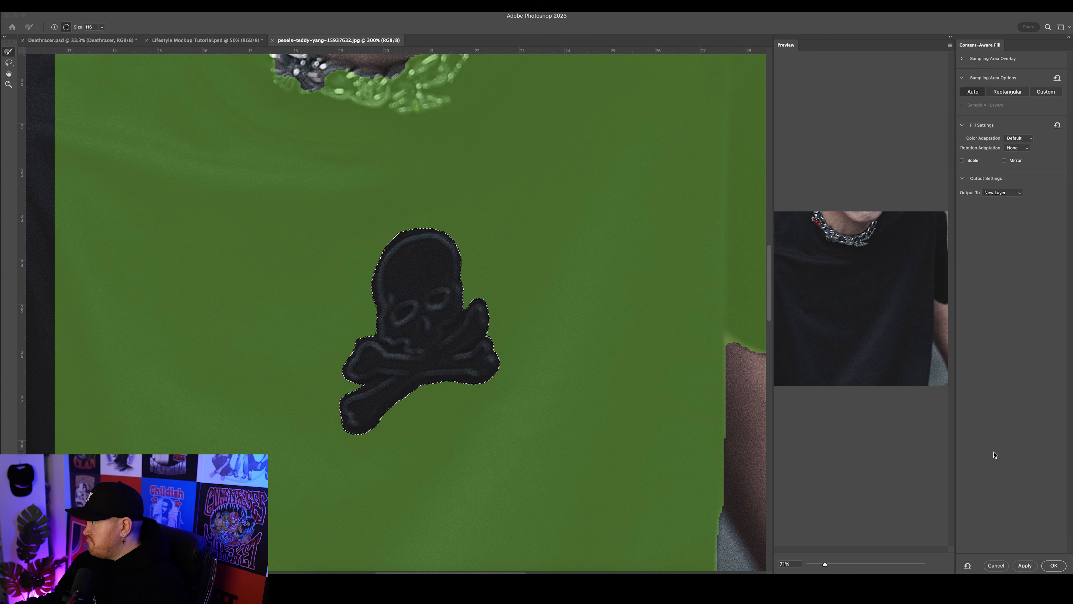
left_click(1048, 566)
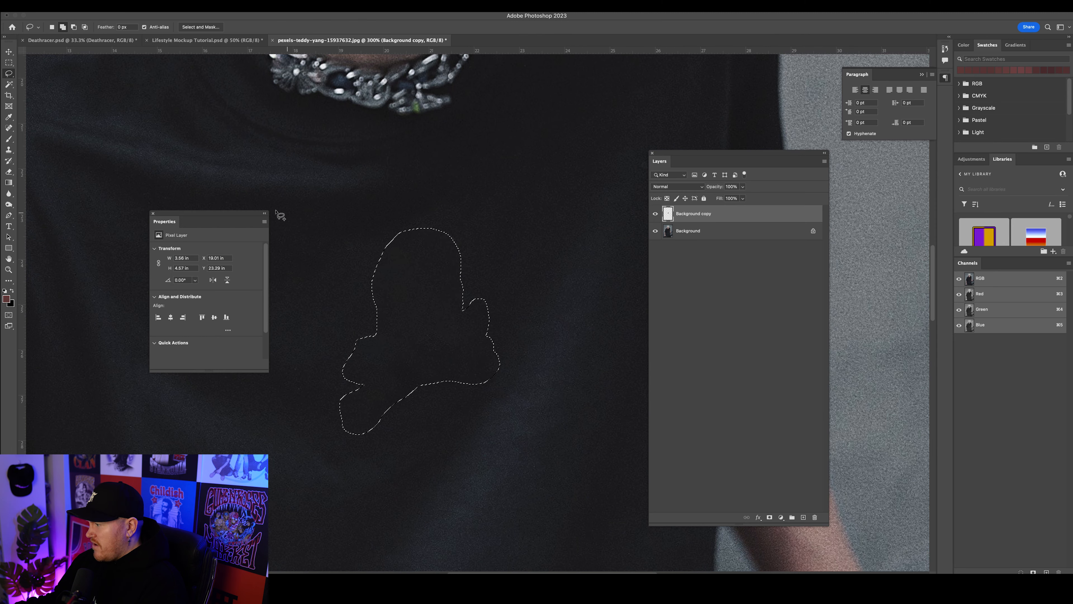
right_click(431, 268)
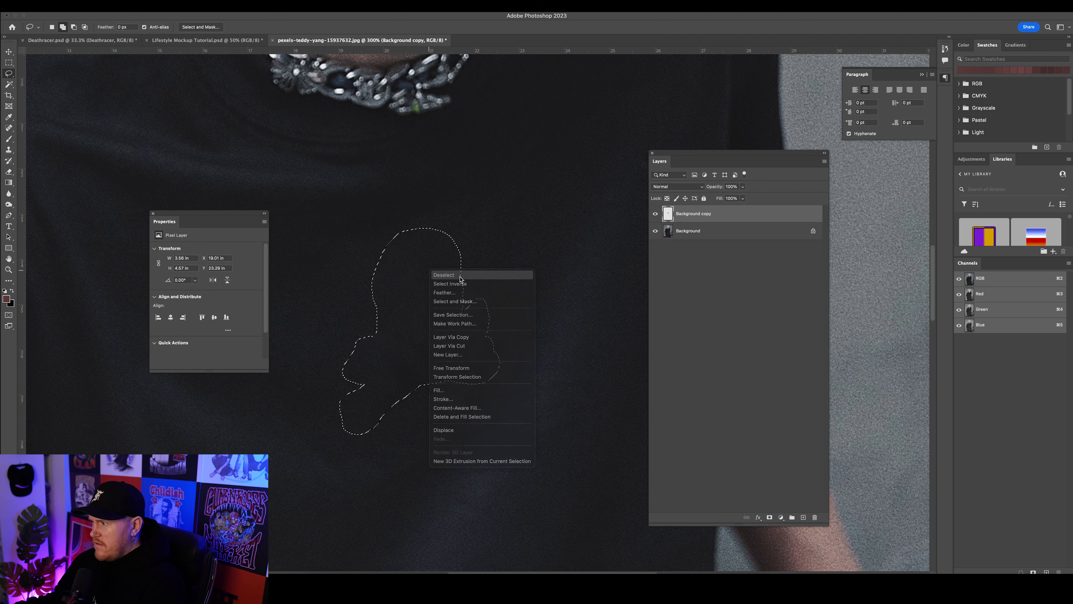
left_click(448, 275)
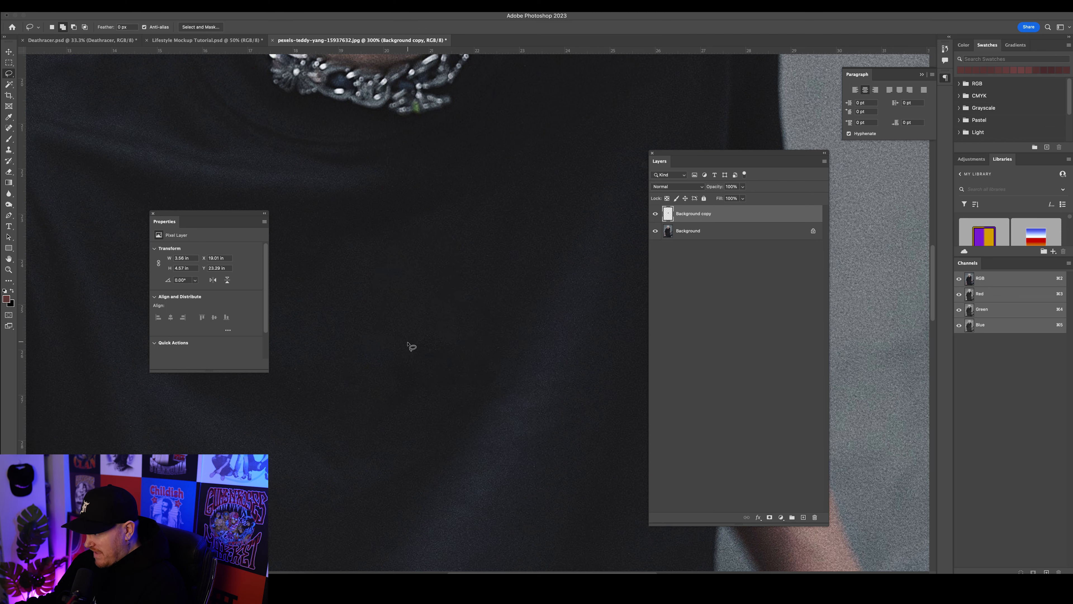
- Examine the filled chest area of the shirt at several magnifications for traces of the removed skull graphic
key("super+1")
key("super+equal")
key("super+equal")
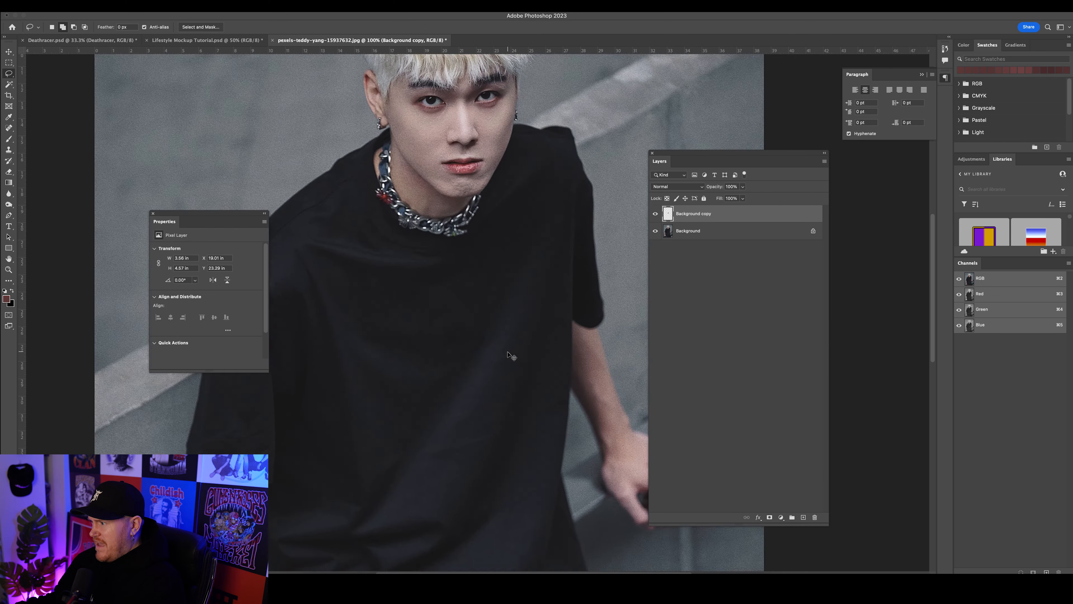
key("super+minus")
key("super+minus")
key("super+minus")
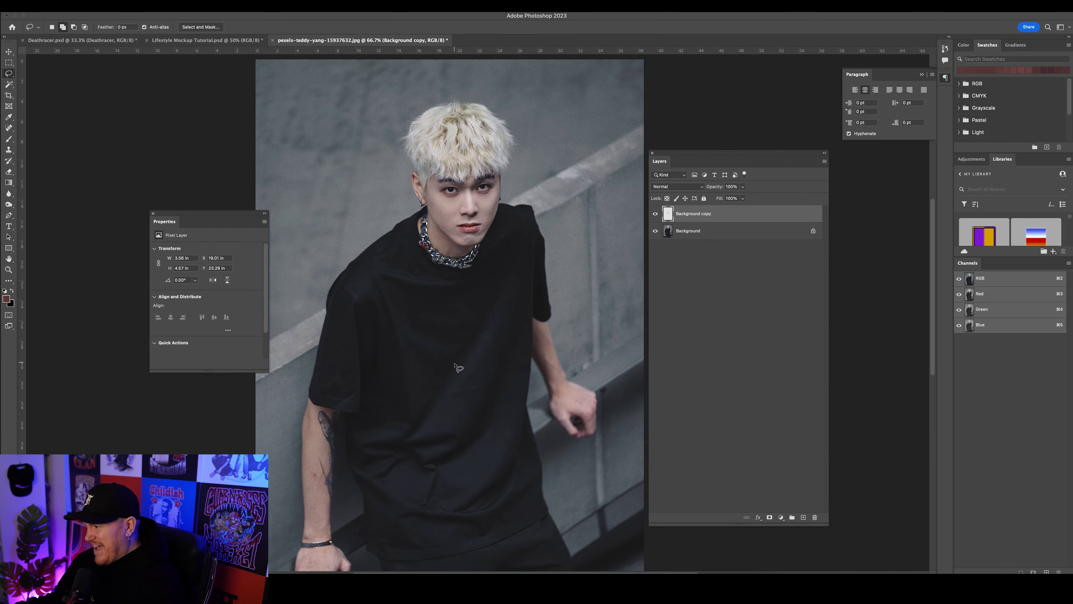
key("super+equal")
key("super+equal")
key("super+minus")
key("super+minus")
key("super+minus")
key("super+minus")
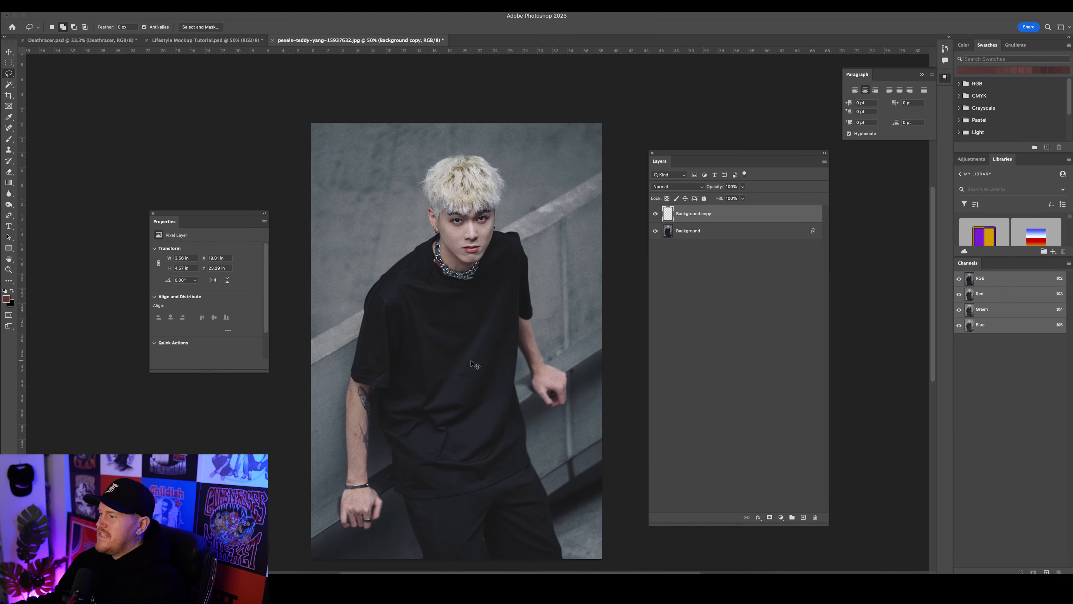
key("super+equal")
key("super+equal")
key("super+equal")
key("super+minus")
key("super+minus")
key("super+minus")
key("super+equal")
key("super+equal")
key("super+equal")
key("super+equal")
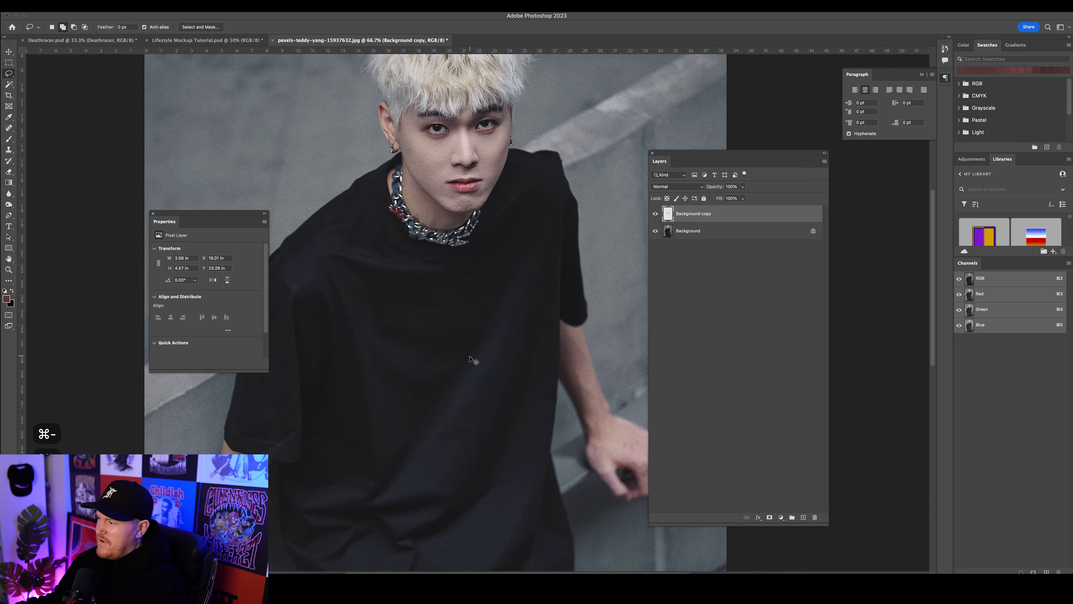
key("super+equal")
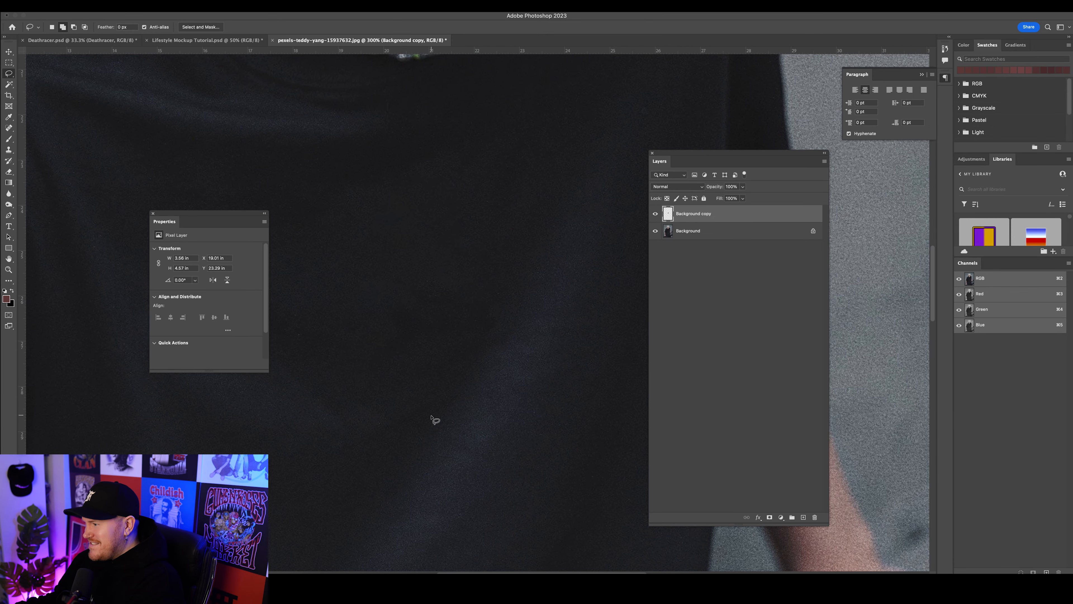
- Retouch the filled chest area on the Background copy layer with the Clone Stamp at 40% opacity
key("s")
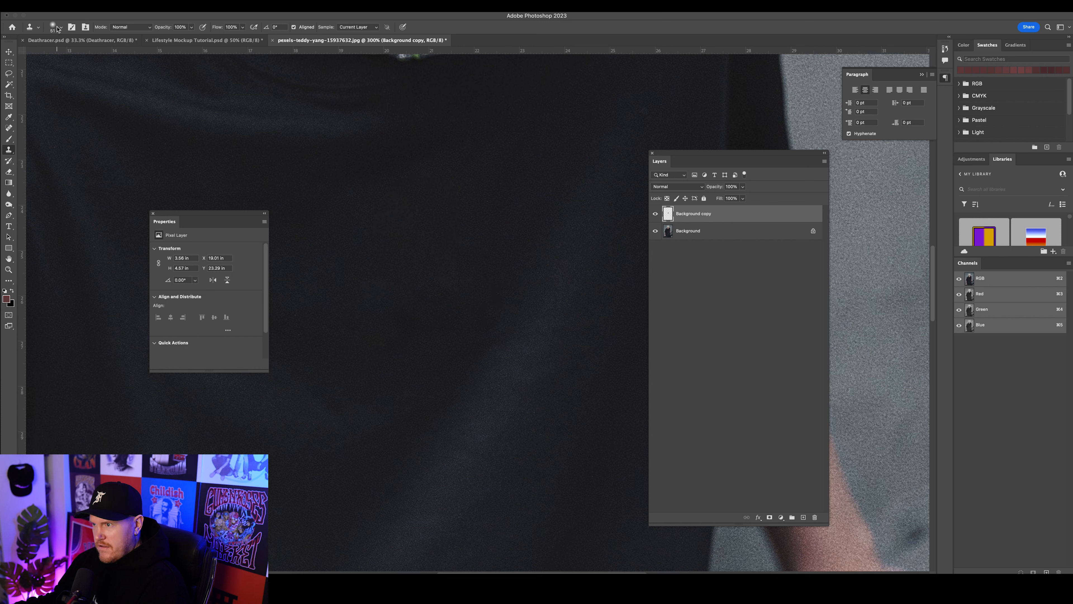
left_click(192, 27)
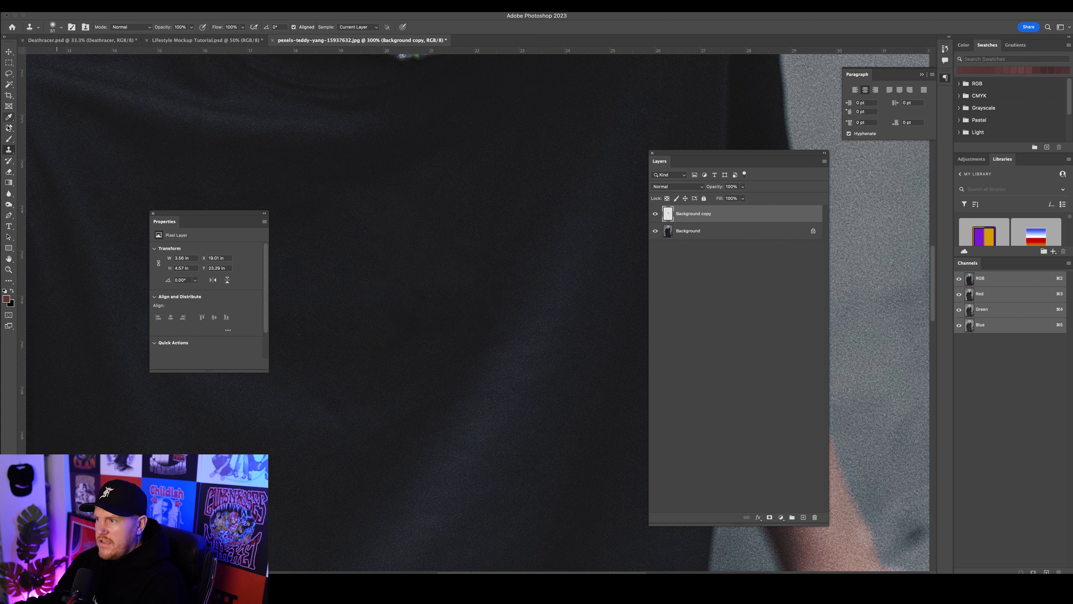
left_click(192, 26)
left_click_drag(194, 37, 169, 38)
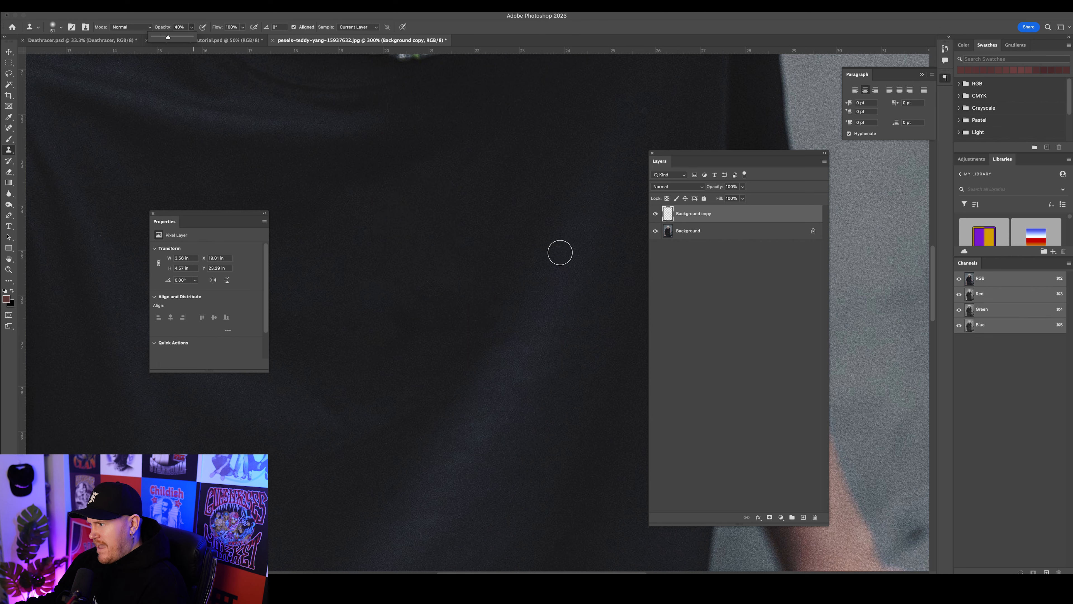
key("super+minus")
key("super+equal")
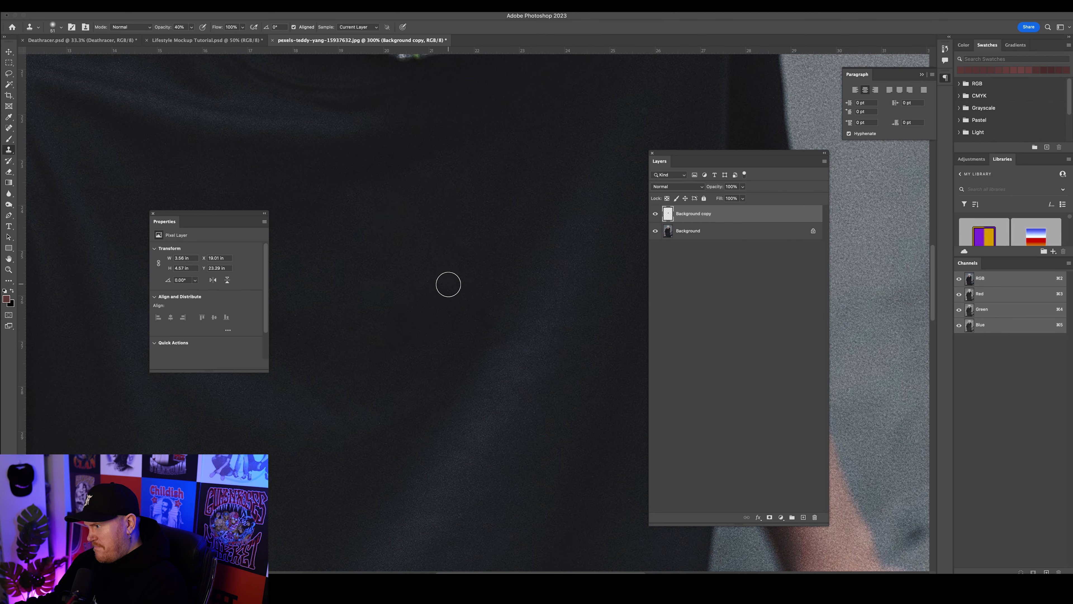
left_click(326, 360)
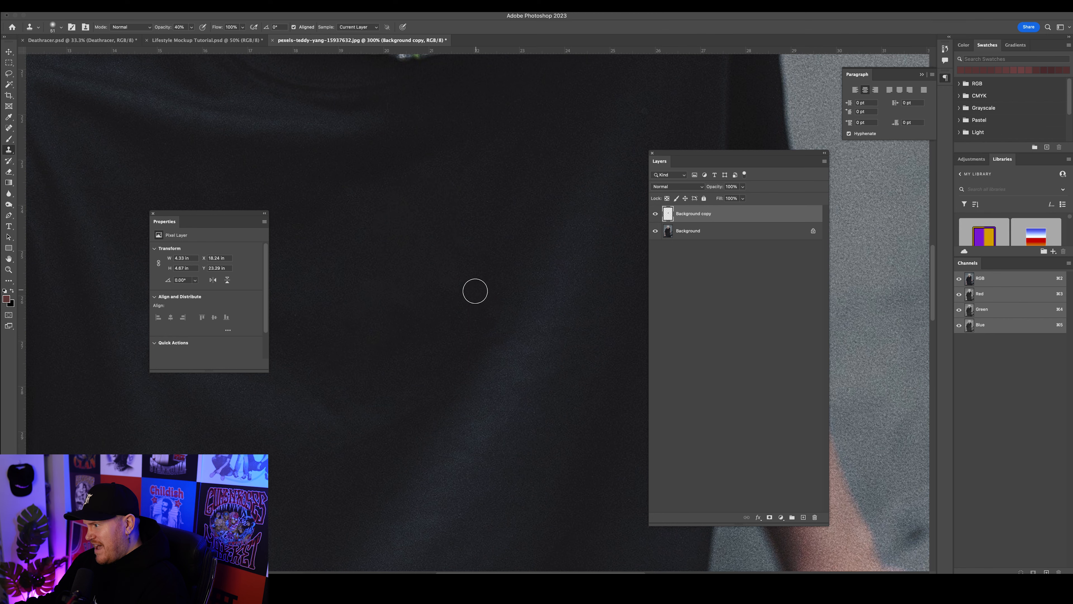
- Examine the retouched chest area close up and in the full photo for remaining traces of the graphic
key("super+minus")
key("super+minus")
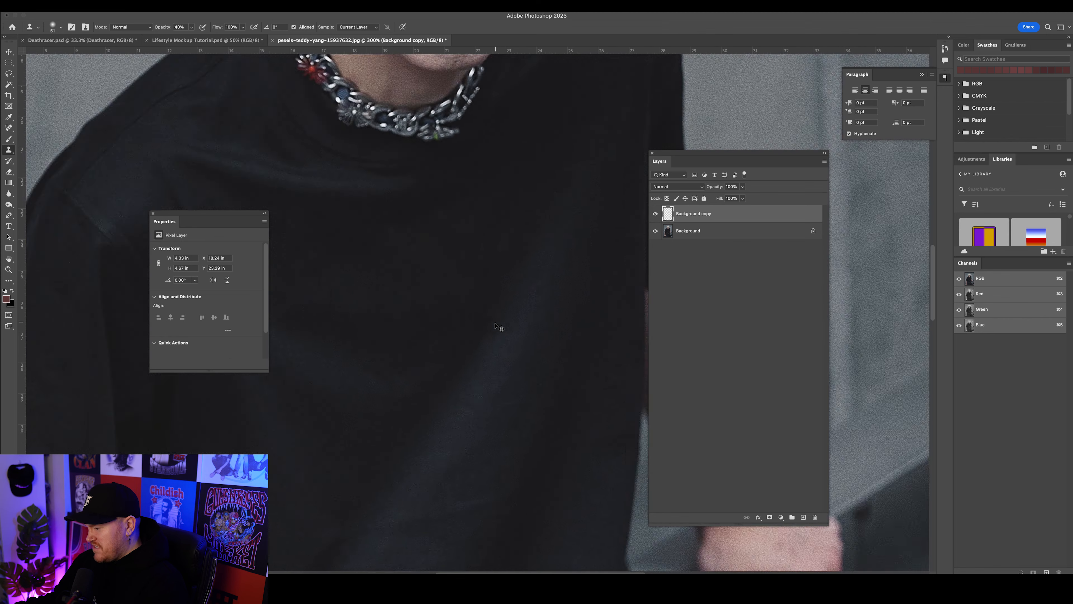
key("super+plus")
key("super+plus")
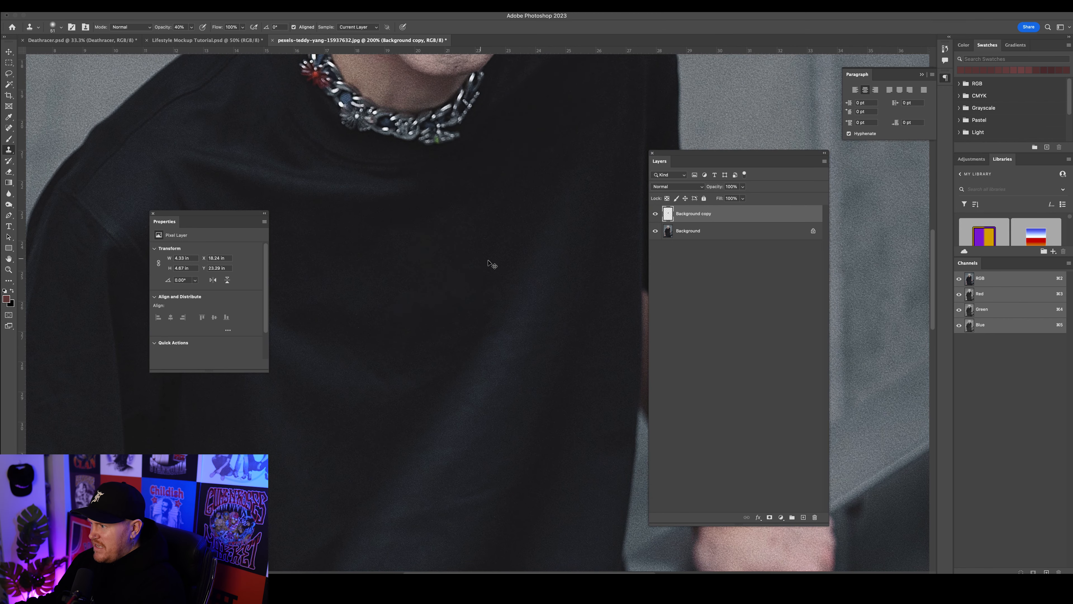
key("super+minus")
key("super+minus")
key("super+plus")
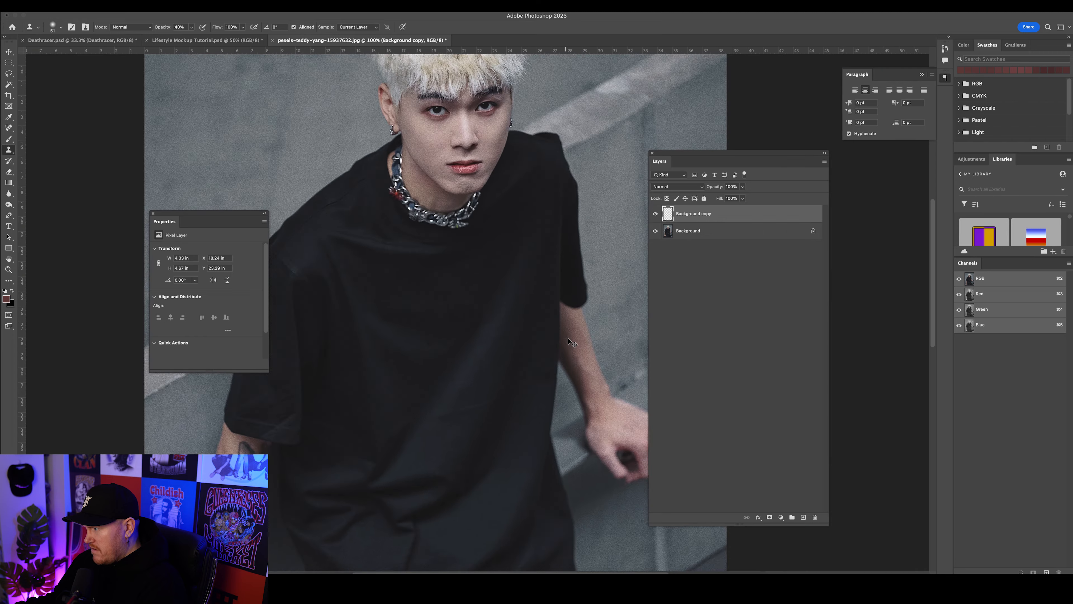
key("super+minus")
key("super+minus")
key("super+minus")
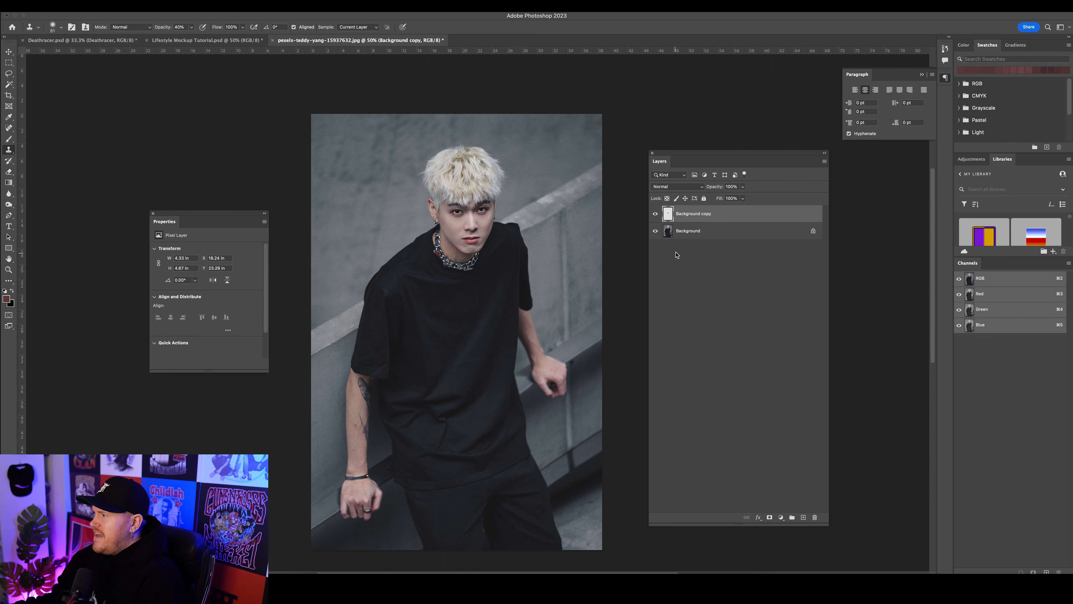
- Duplicate the Background layer and check the fill layer above it by toggling layer visibility
left_click(673, 236)
key("super+j")
left_click(655, 230)
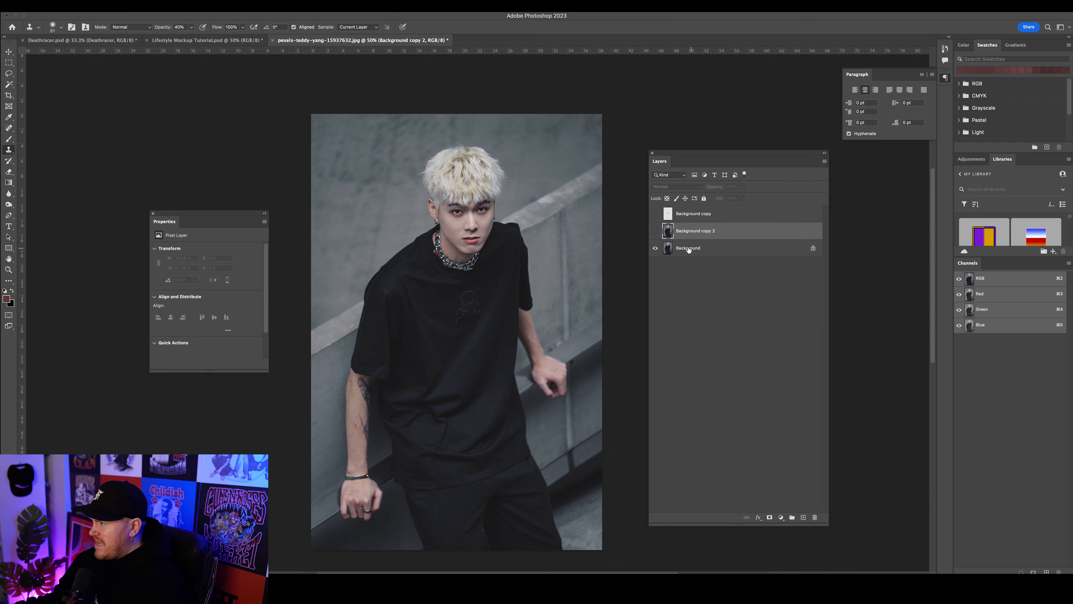
left_click(656, 230)
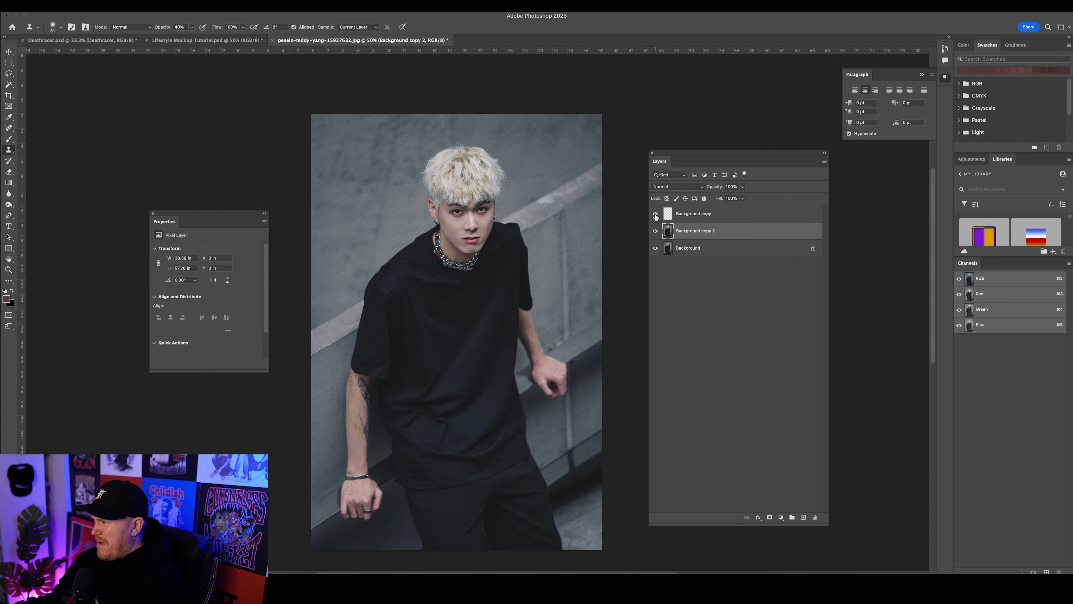
left_click(713, 216)
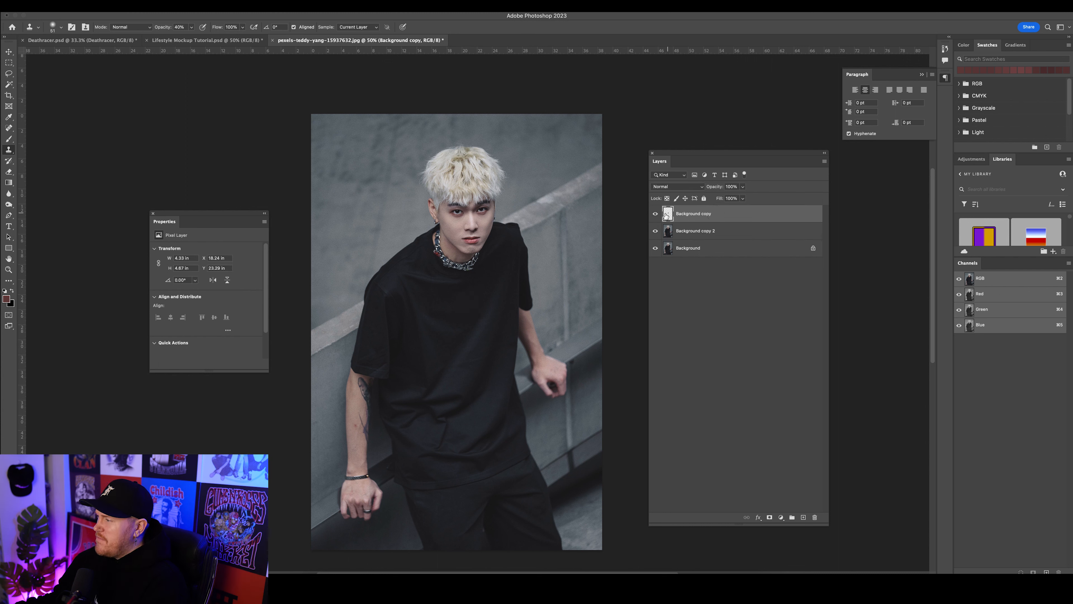
left_click(656, 214)
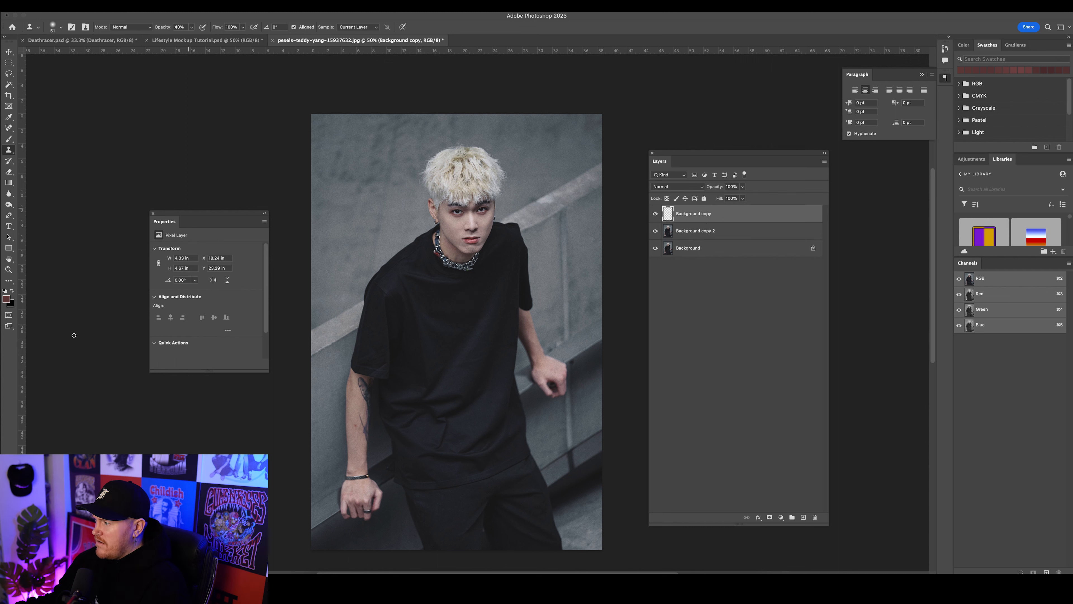
- Merge the fill layer with the duplicated Background layer, keeping the original Background separate
left_click(692, 232, "shift")
right_click(715, 219)
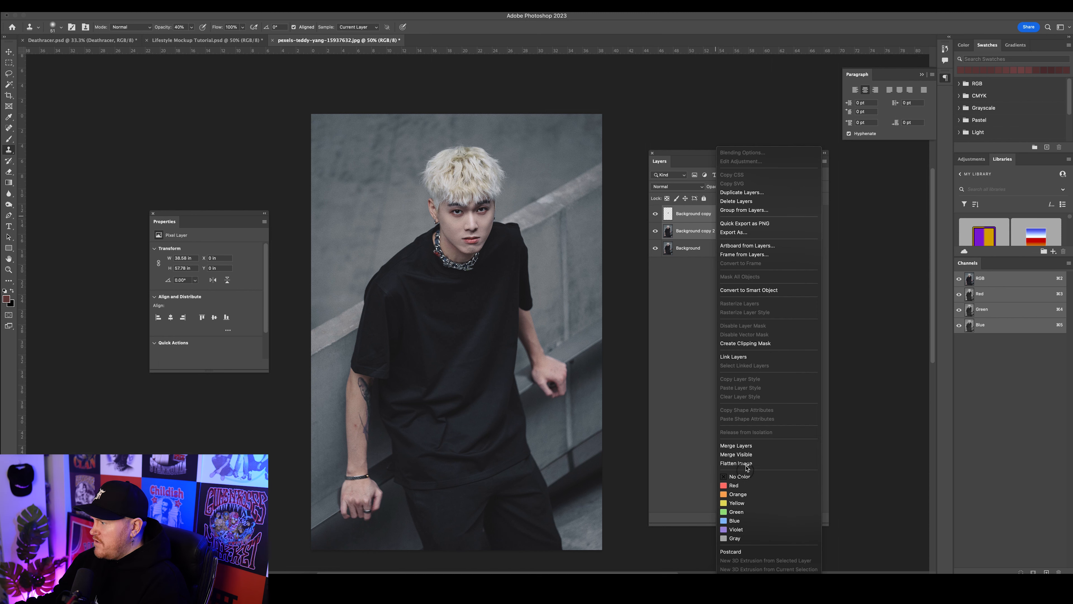
left_click(749, 447)
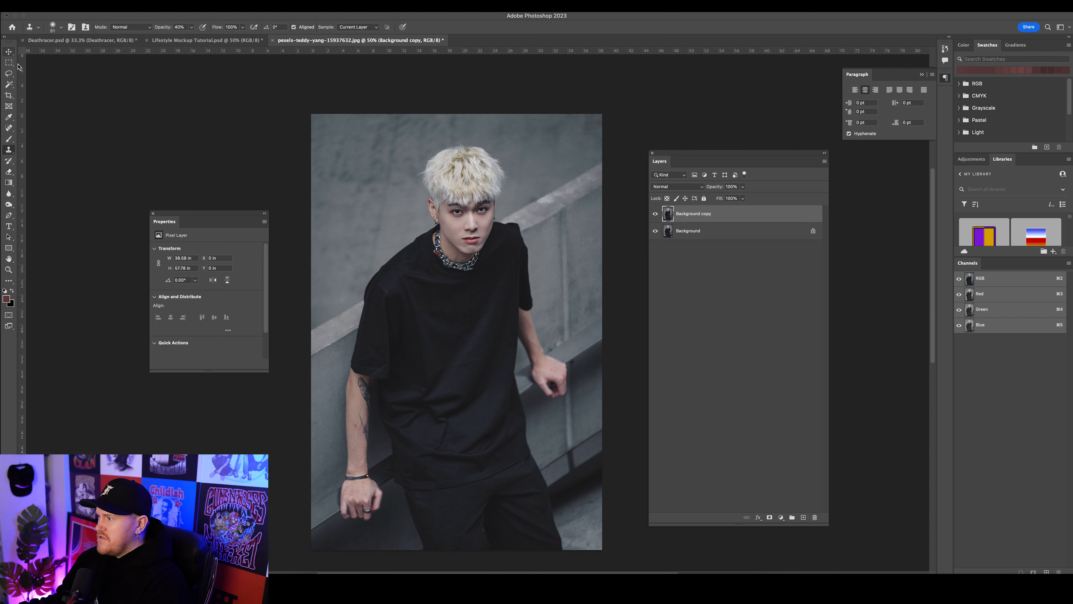
left_click(8, 51)
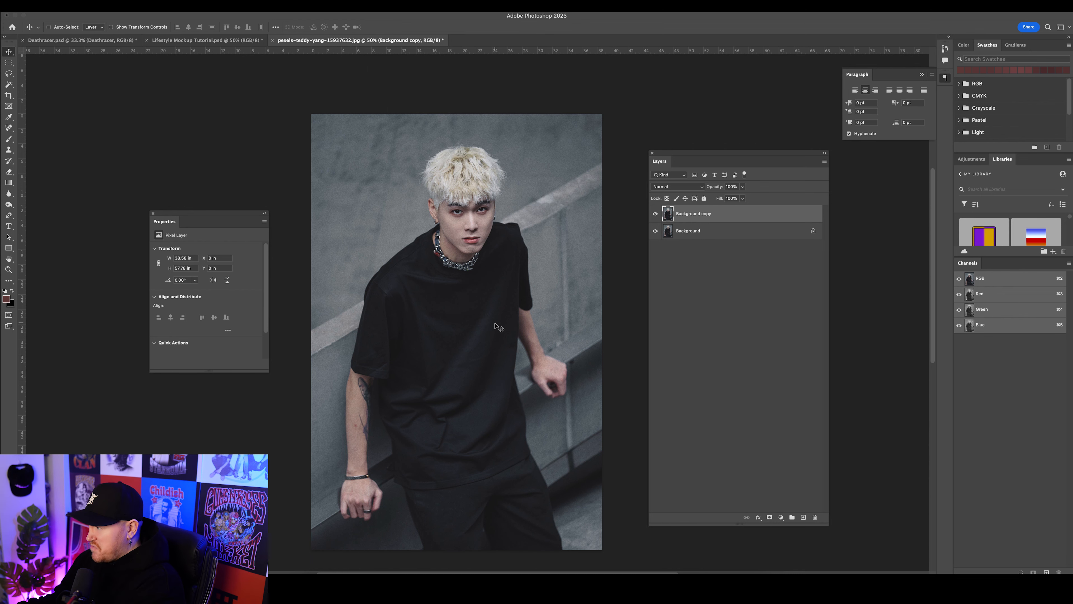
- Start a Pen tool path along the shirt's shoulder edge and trace it up to the collar tip beneath the earring
scroll(495, 323, "up", 2)
scroll(495, 324, "left", 2)
scroll(495, 324, "up", 3)
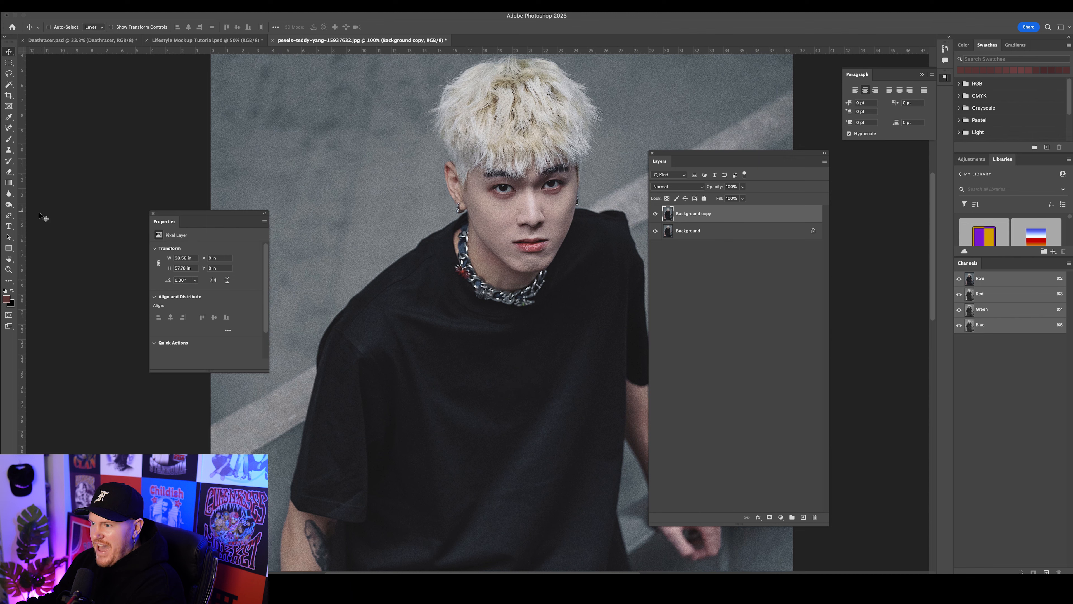
left_click(9, 217)
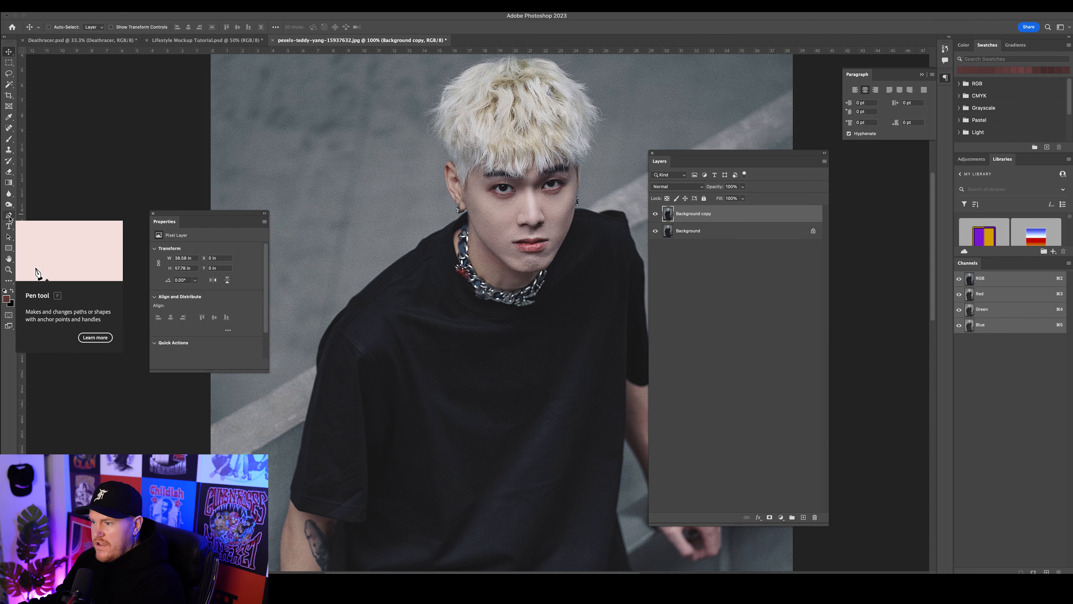
scroll(465, 350, "up", 4)
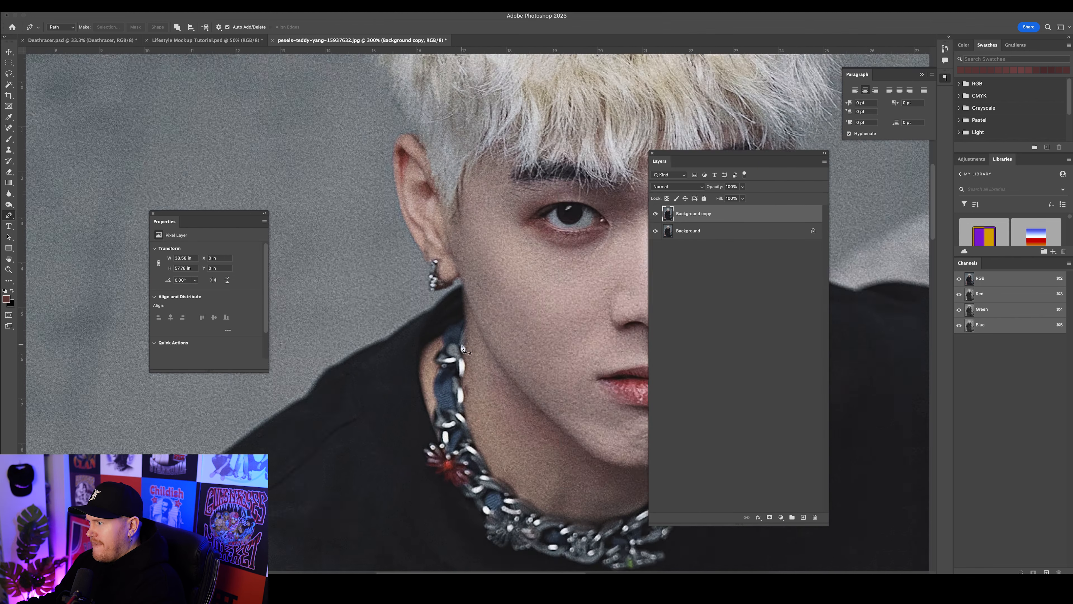
scroll(465, 350, "up", 2)
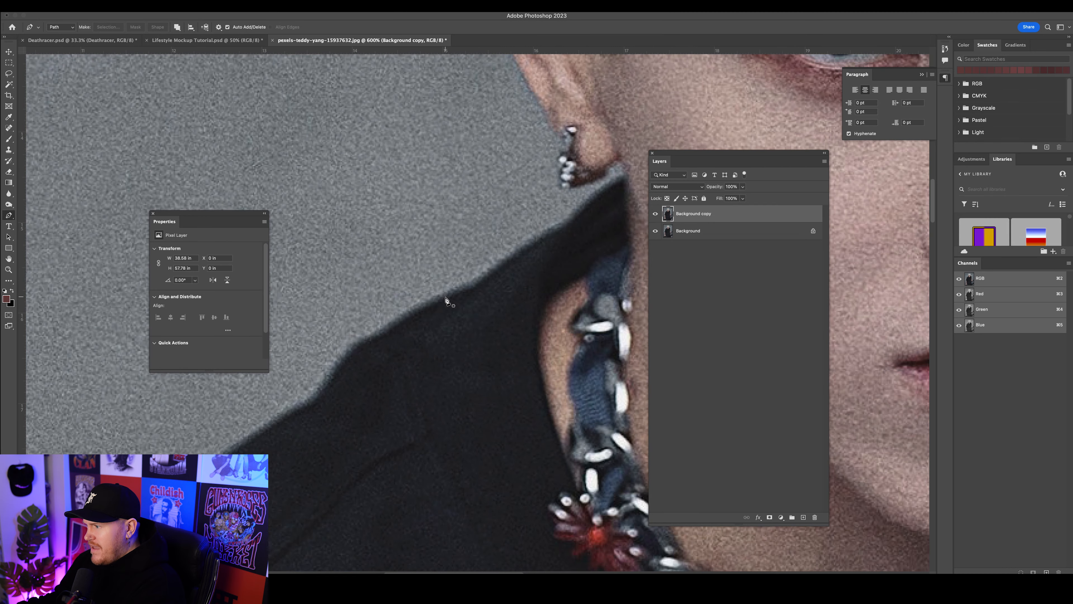
scroll(448, 300, "up", 1)
scroll(422, 296, "right", 1)
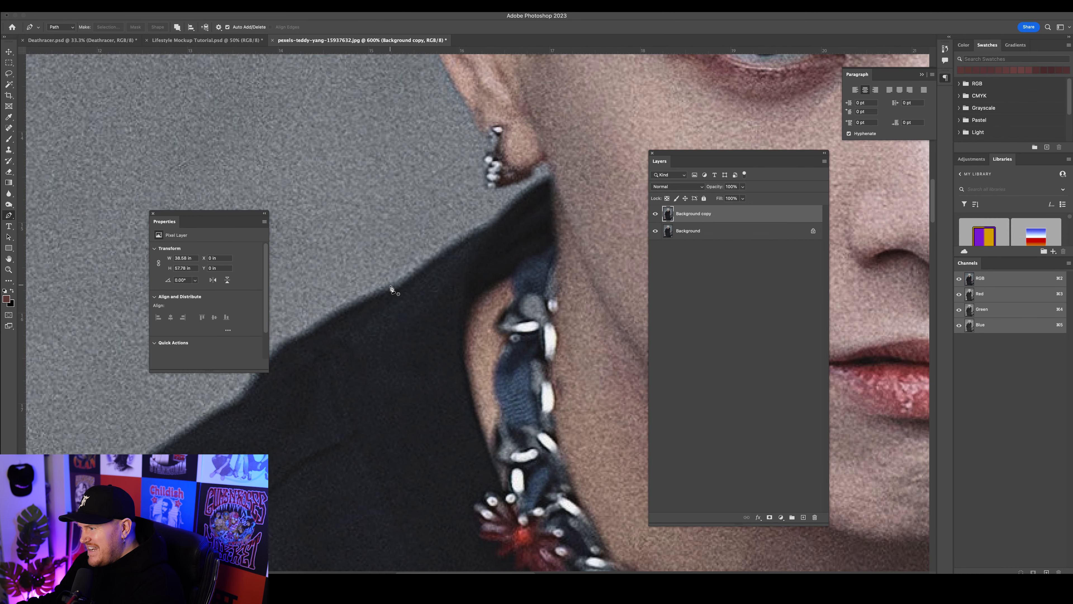
left_click(391, 285)
left_click(406, 277)
left_click(427, 261)
left_click(451, 247)
left_click_drag(473, 230, 550, 174)
- Continue the path around the collar tip and down the collar's inner edge to the red flower on the necklace
left_click(551, 189)
left_click(555, 242)
left_click(541, 251)
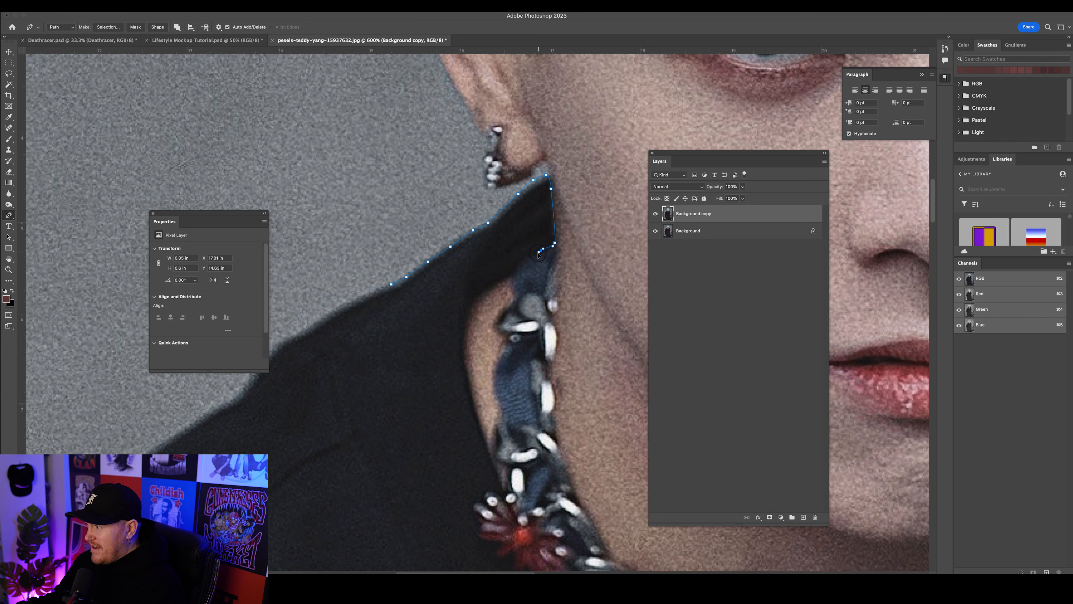
left_click(529, 256)
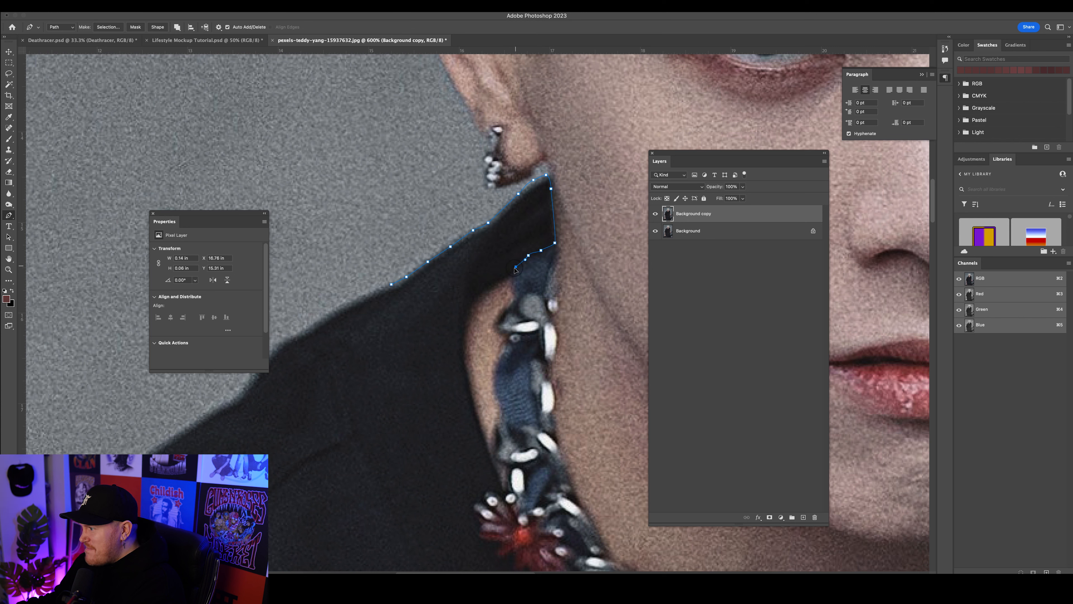
left_click_drag(507, 277, 485, 440)
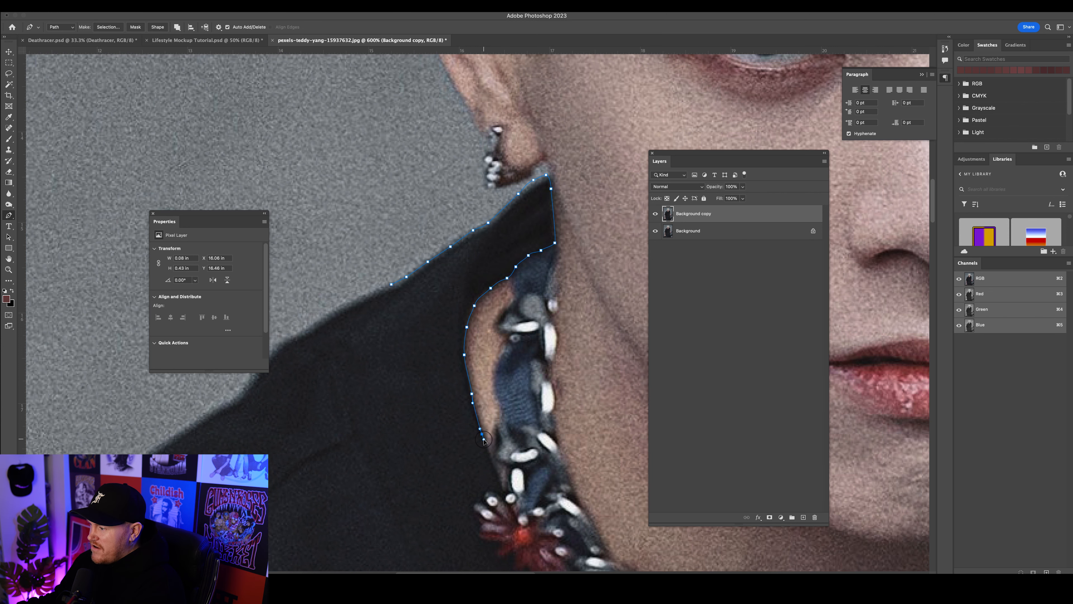
scroll(486, 437, "down", 1)
left_click_drag(490, 432, 491, 437)
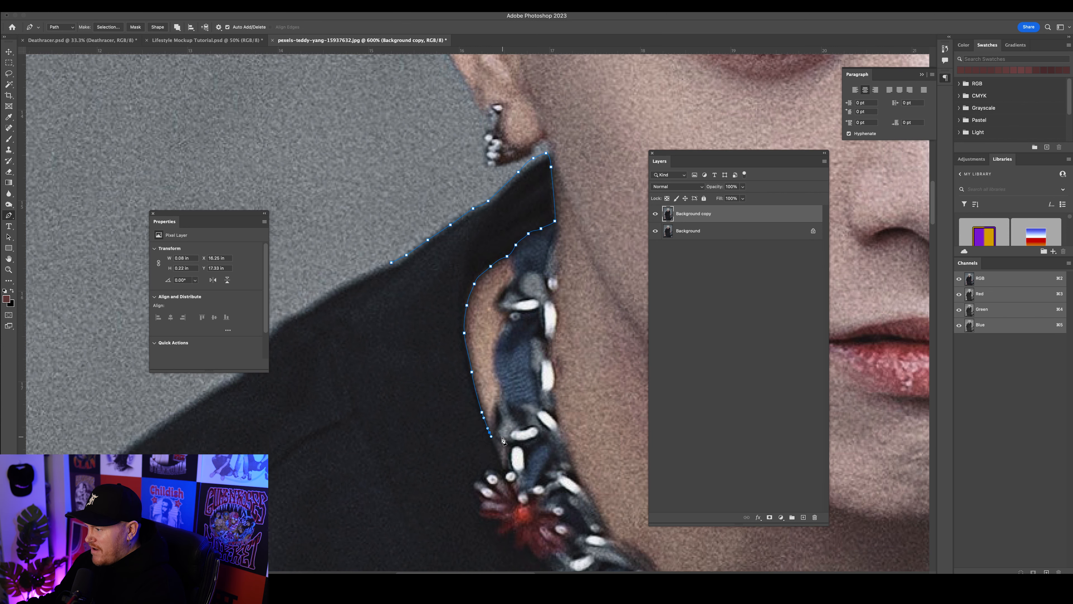
scroll(501, 436, "down", 2)
left_click(502, 415)
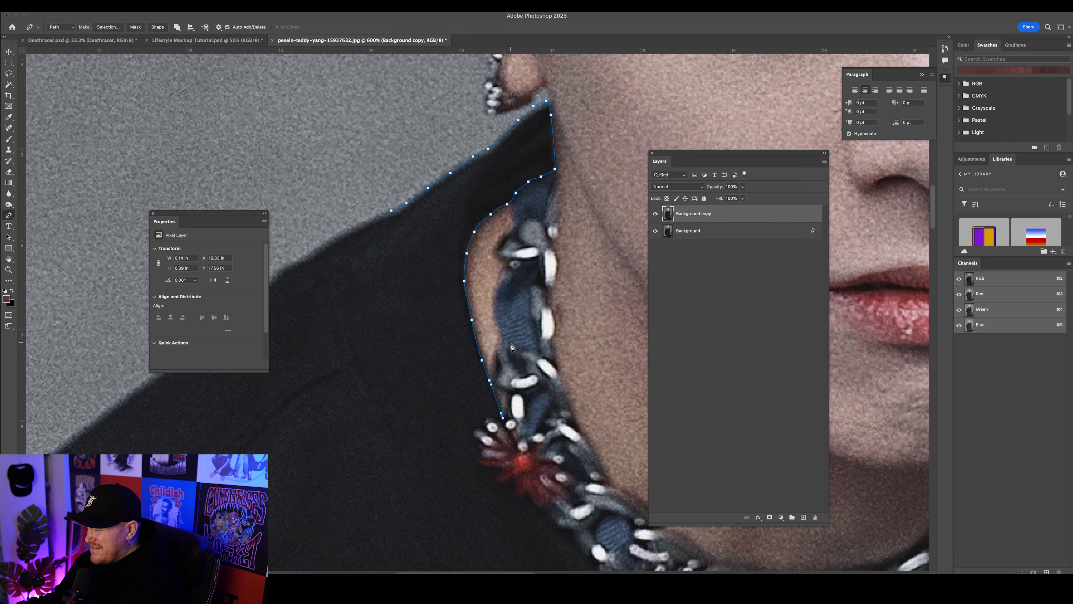
scroll(511, 346, "down", 4)
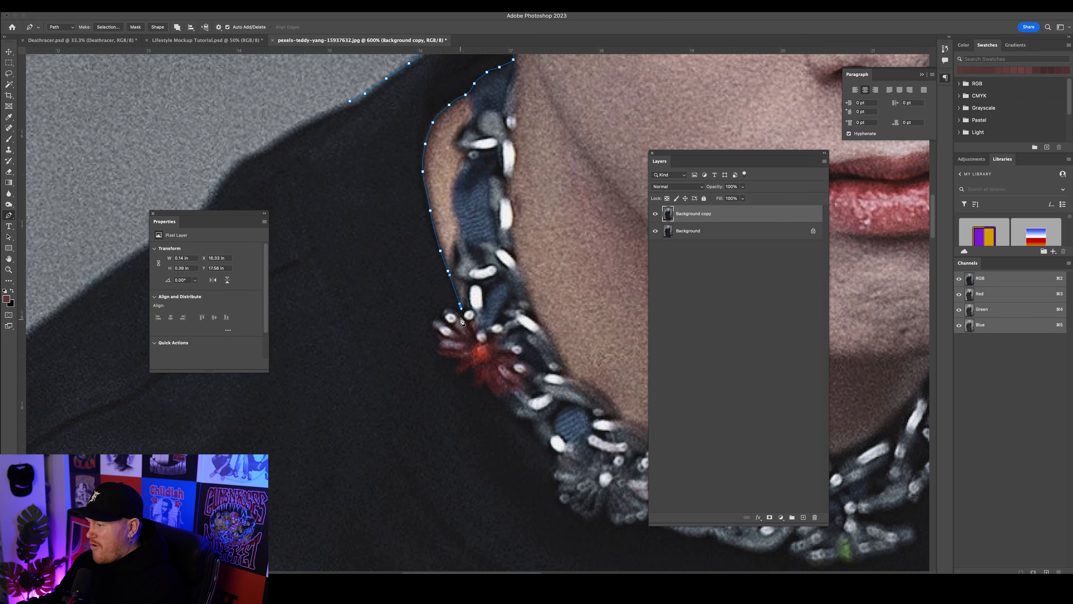
- Trace the path closely around the outer petals of the necklace's red flower, keeping the flower outside the shirt outline
left_click_drag(469, 319, 450, 312)
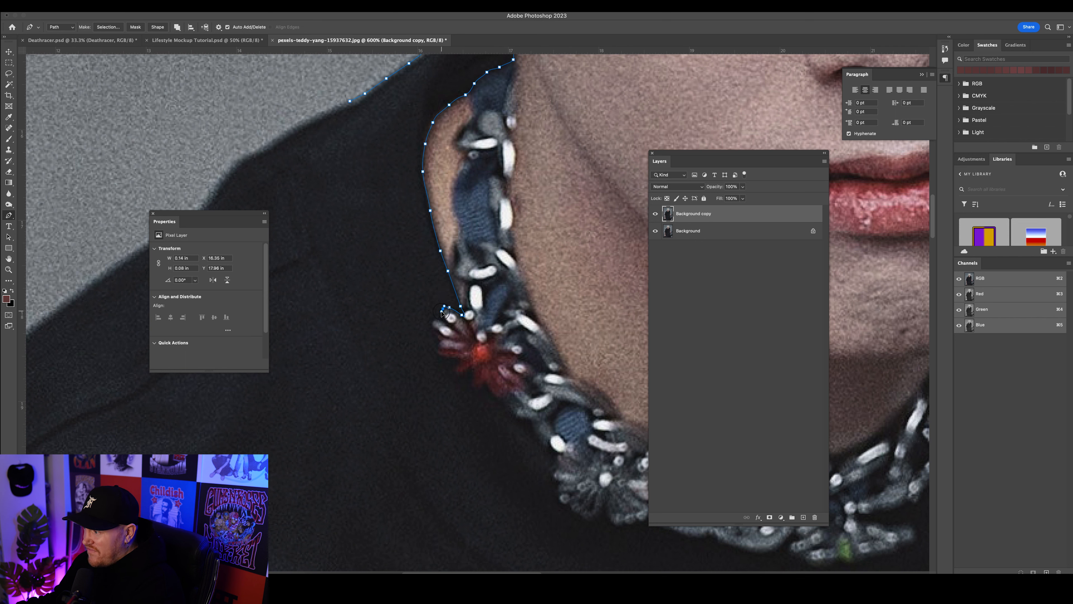
left_click_drag(443, 318, 438, 322)
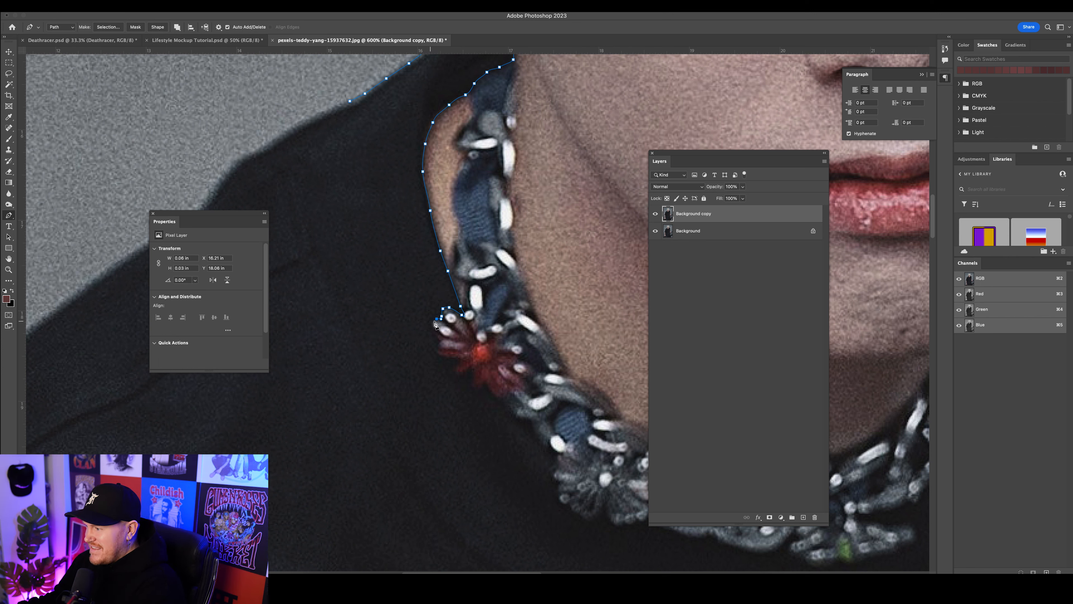
left_click_drag(433, 327, 441, 346)
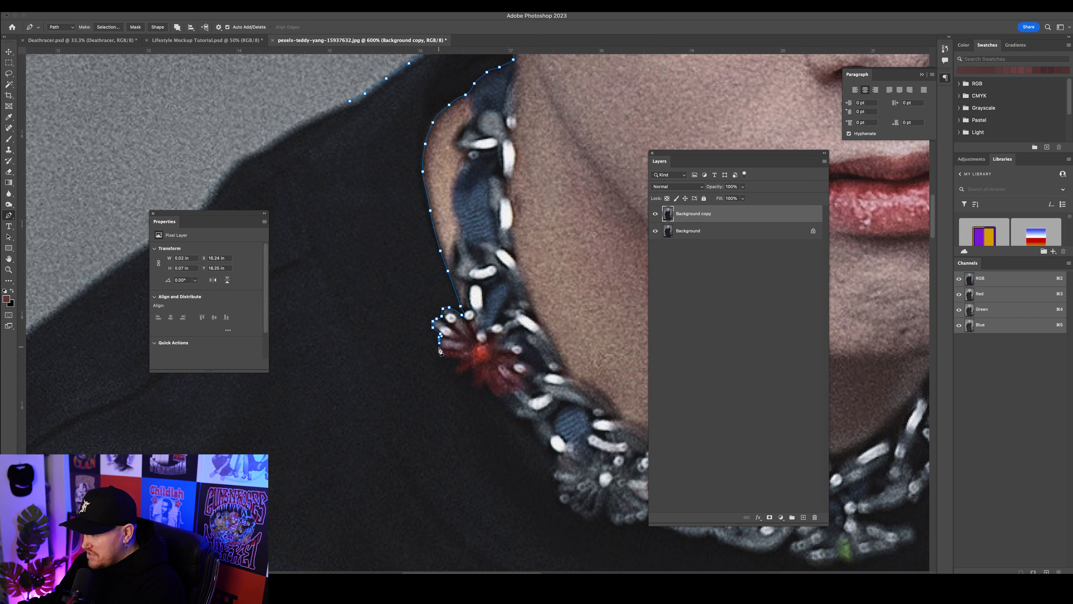
left_click_drag(439, 354, 451, 362)
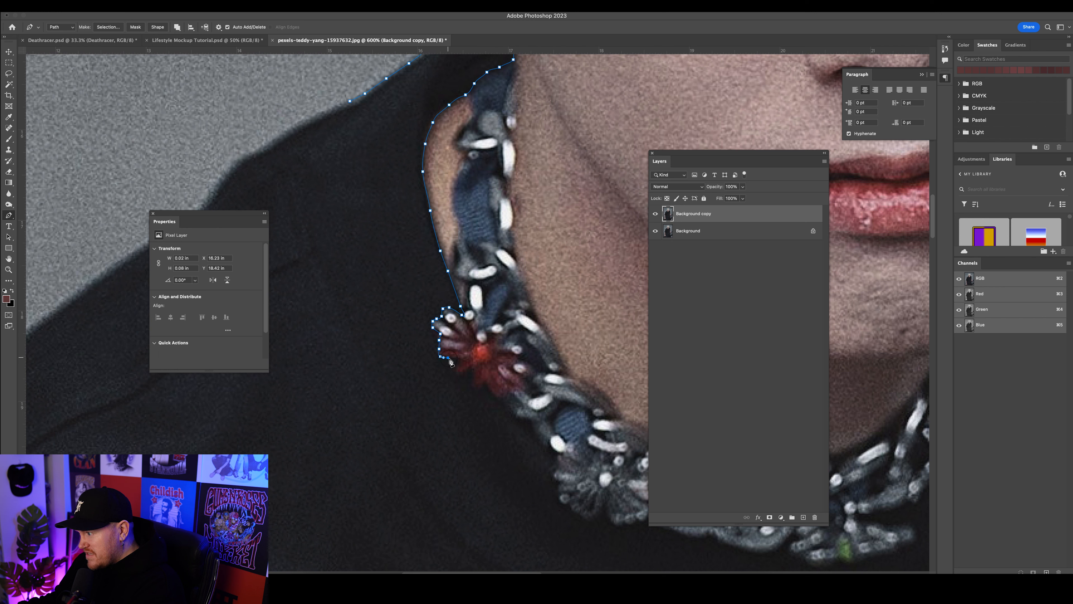
left_click(457, 361)
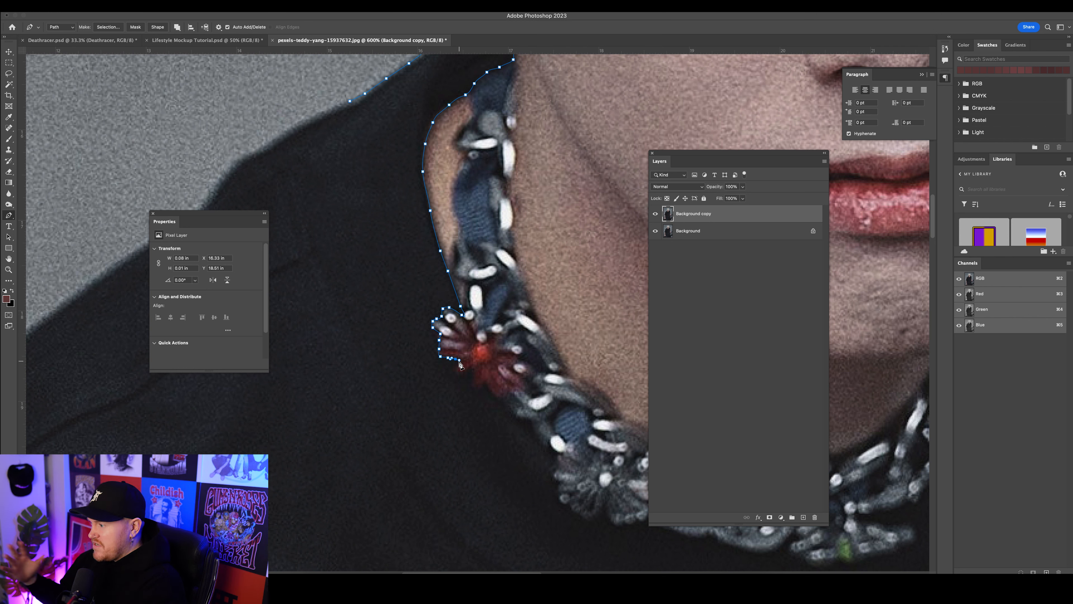
- Continue the path along the lower edge of the chain necklace where it overlaps the shirt
scroll(488, 355, "down", 3)
key("super+plus")
left_click(496, 361)
scroll(496, 361, "right", 5)
left_click(481, 388)
scroll(482, 388, "right", 10)
left_click(508, 441)
- Extend the path up the far side of the collar and across the opposite shoulder onto the sleeve
scroll(508, 441, "right", 6)
left_click_drag(508, 358, 510, 355)
scroll(510, 356, "up", 10)
left_click(516, 305)
scroll(516, 305, "right", 10)
left_click(465, 187)
scroll(464, 186, "right", 10)
left_click(424, 280)
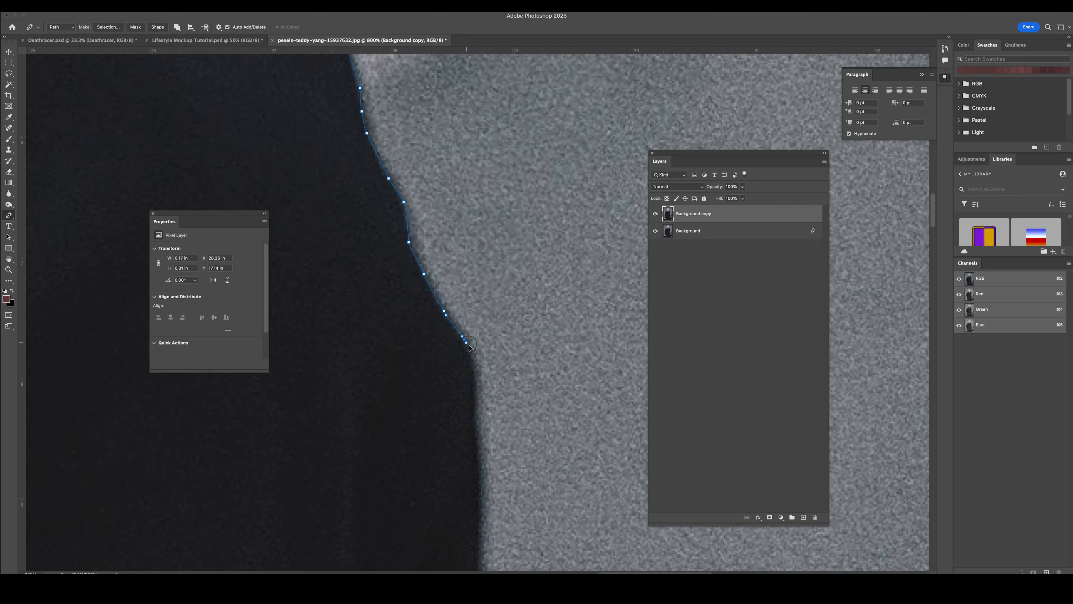
- Trace the path down the sleeve, around its cuff and down the side of the shirt
scroll(424, 279, "down", 10)
left_click_drag(518, 413, 517, 426)
scroll(517, 425, "down", 10)
left_click(348, 281)
scroll(347, 280, "down", 10)
left_click(505, 371)
scroll(505, 371, "down", 10)
key("super+minus")
- Continue the path along the shirt's bottom hem above the trousers
scroll(520, 434, "down", 10)
left_click_drag(474, 348, 468, 349)
scroll(444, 358, "left", 10)
left_click(577, 427)
- Trace the path up the remaining side and around the tattooed arm's sleeve, closing the shirt outline at the shoulder
scroll(400, 395, "up", 10)
left_click(422, 380)
scroll(408, 219, "up", 10)
left_click(409, 206)
scroll(410, 206, "up", 10)
left_click_drag(427, 265, 432, 260)
scroll(432, 260, "up", 10)
scroll(469, 211, "right", 10)
left_click(470, 211)
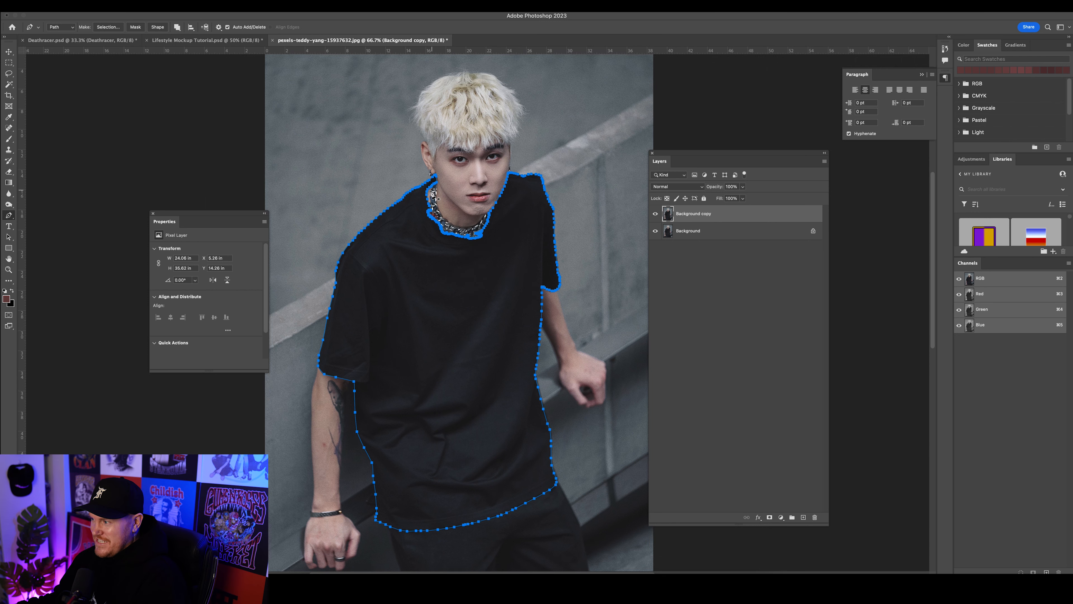
scroll(483, 263, "up", 3)
scroll(444, 322, "up", 5)
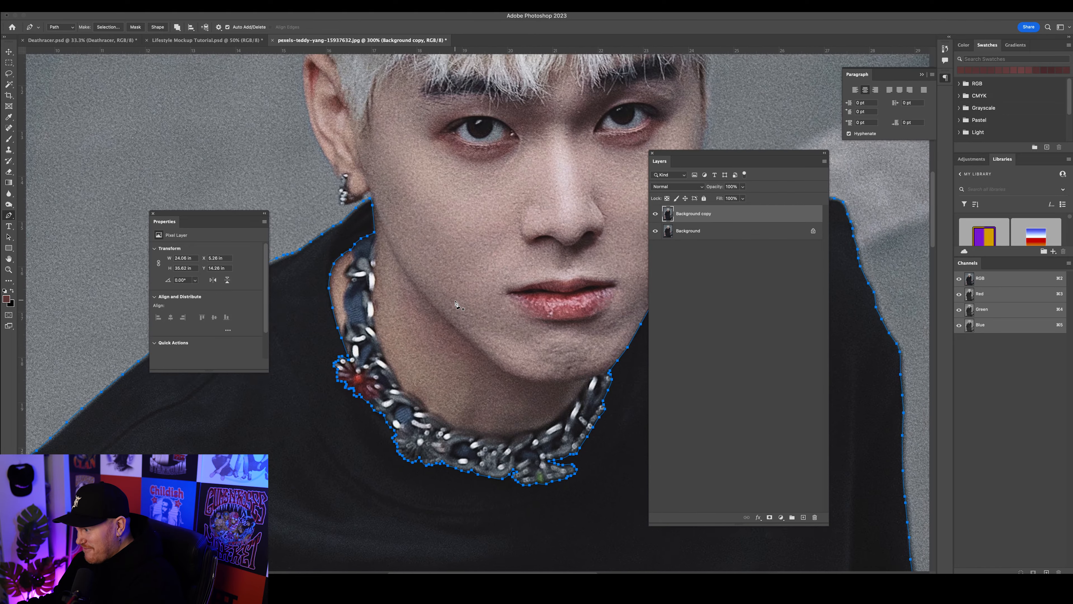
- Mask the Background copy layer with the closed shirt path and check the cutout with the original photo temporarily hidden
scroll(406, 366, "down", 5)
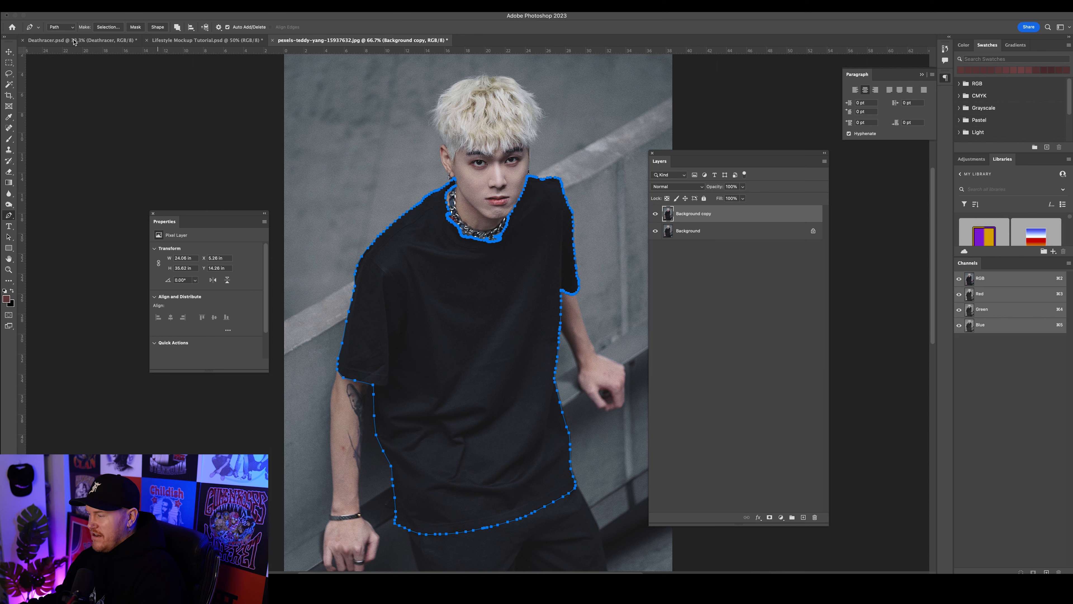
left_click(135, 27)
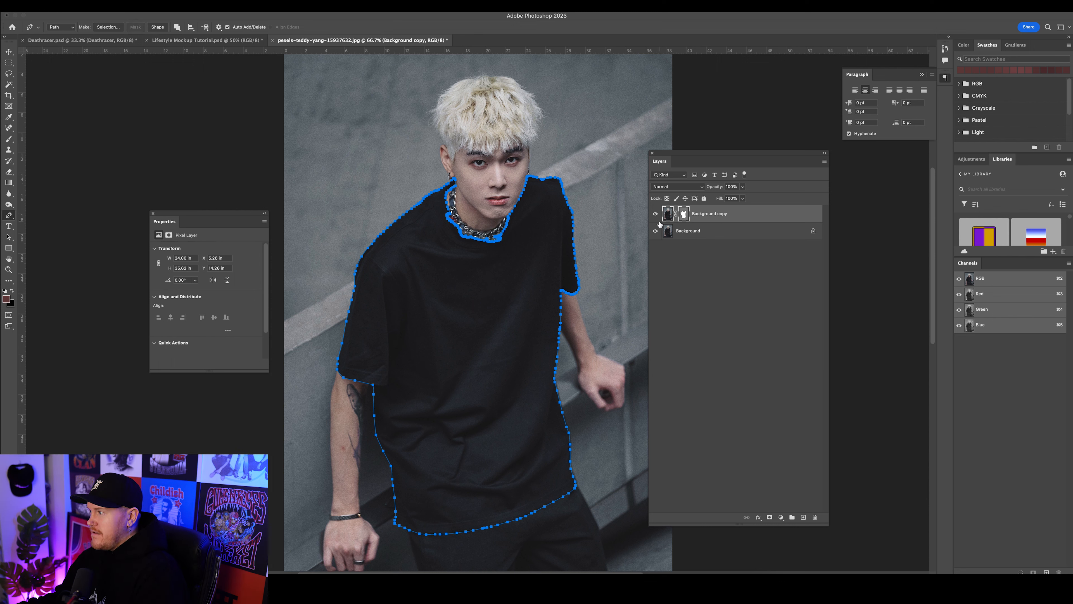
left_click(655, 232)
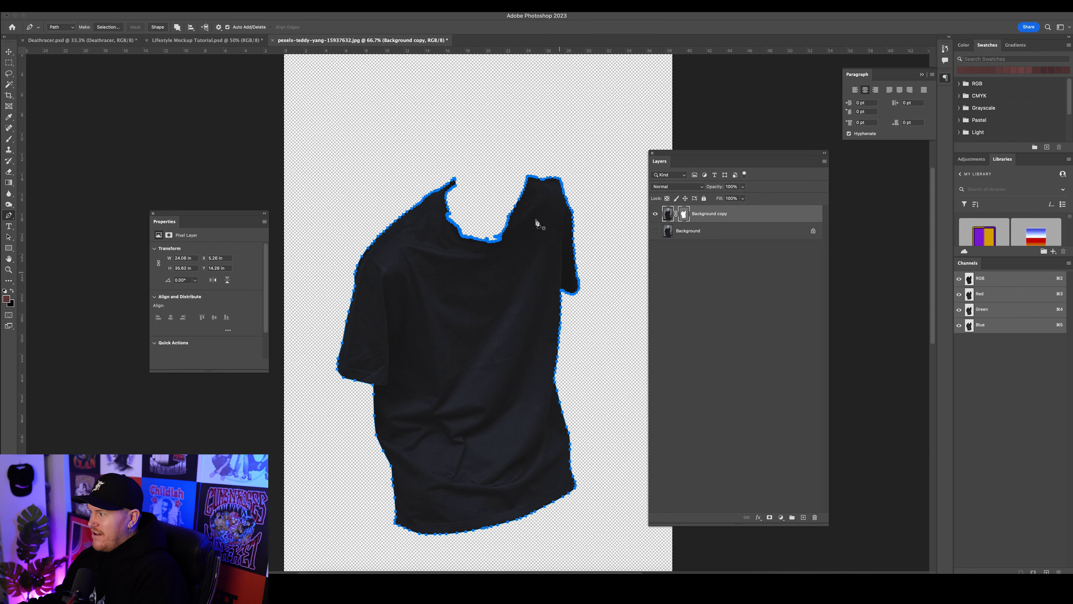
left_click(655, 231)
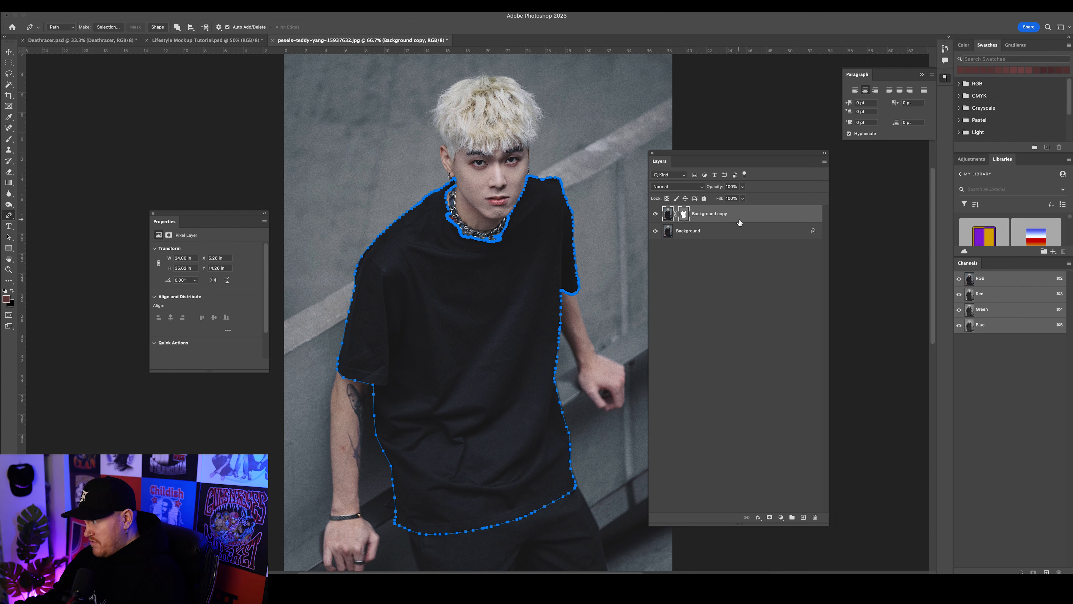
- Rename the masked layer Shirt and duplicate it twice
double_click(697, 214)
type("Shirt")
key("Return")
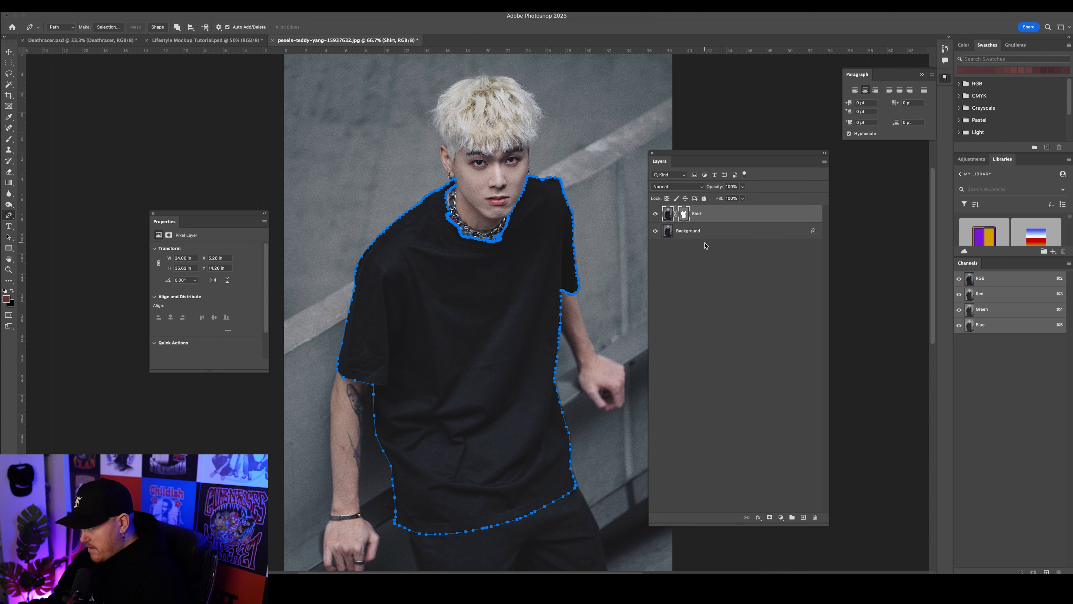
key("super+j")
key("super+j")
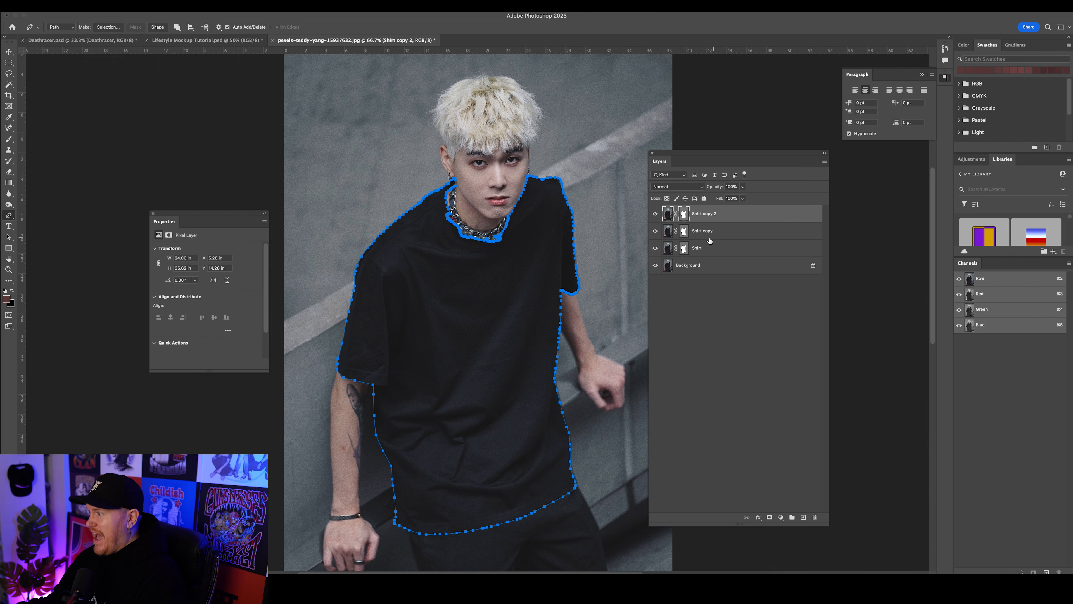
- Rename the lower Shirt duplicate Shadows and the upper duplicate Highlights
double_click(699, 232)
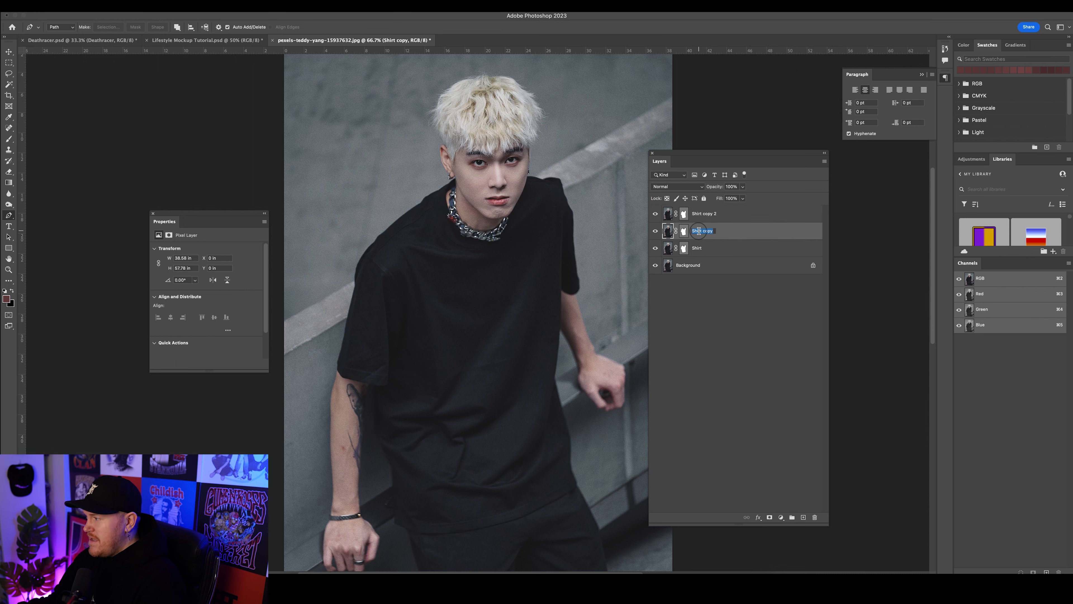
type("Shadow")
type("s")
key("Return")
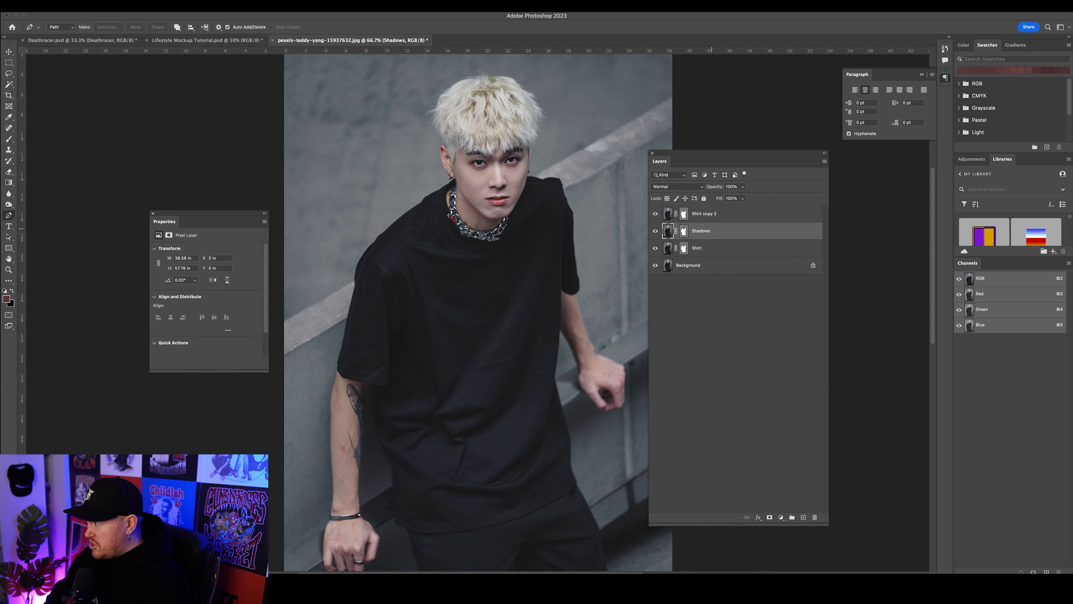
double_click(703, 213)
type("Highlights")
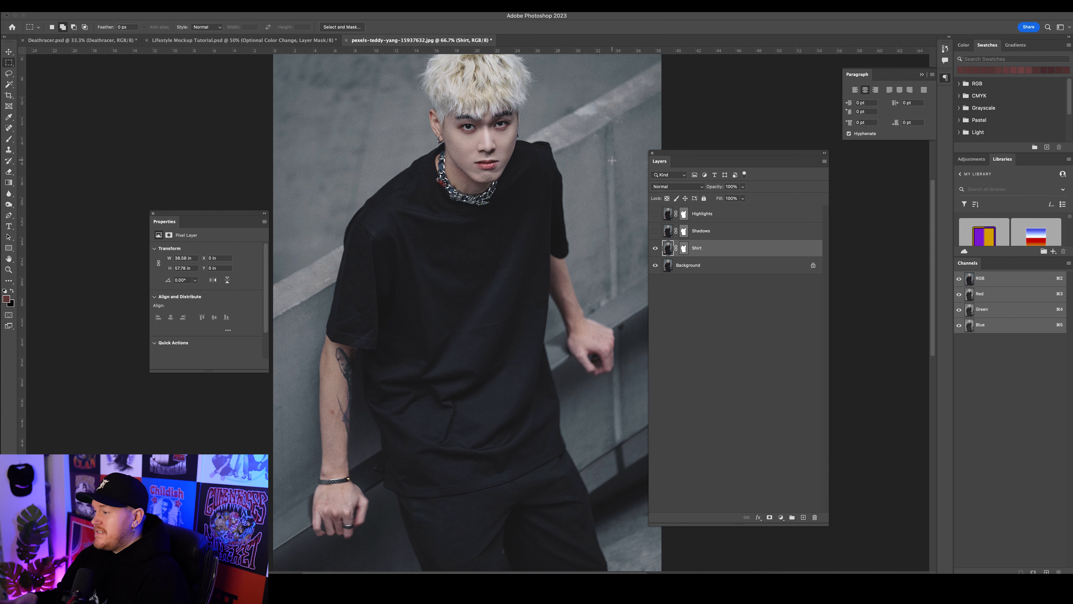
- Switch to the Deathracer artwork document and examine the design's transparency with and without its black background
left_click(80, 40)
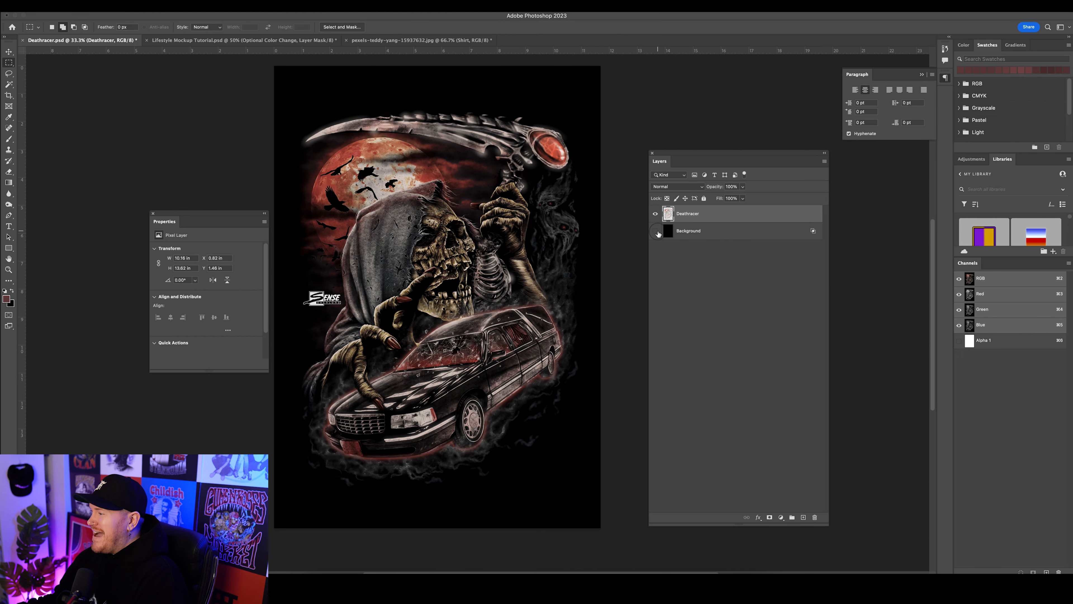
left_click(654, 230)
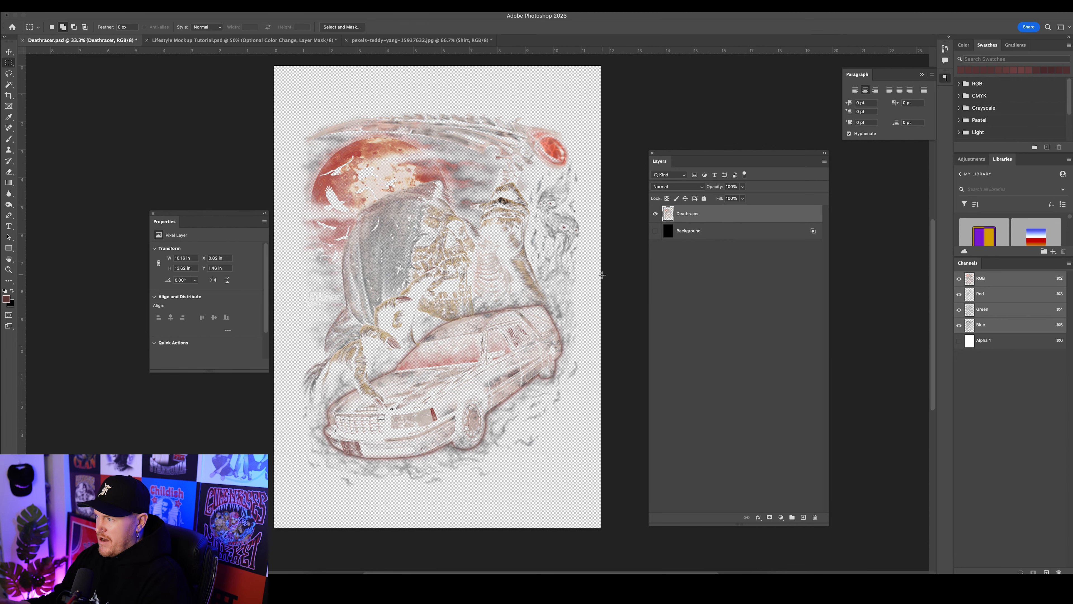
left_click(655, 231)
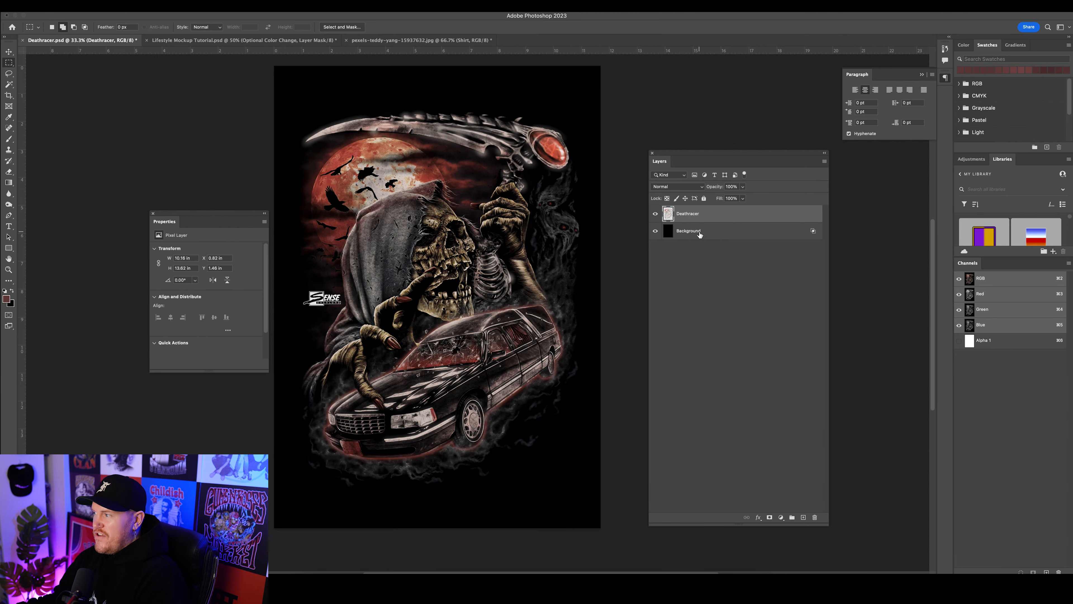
left_click(710, 229)
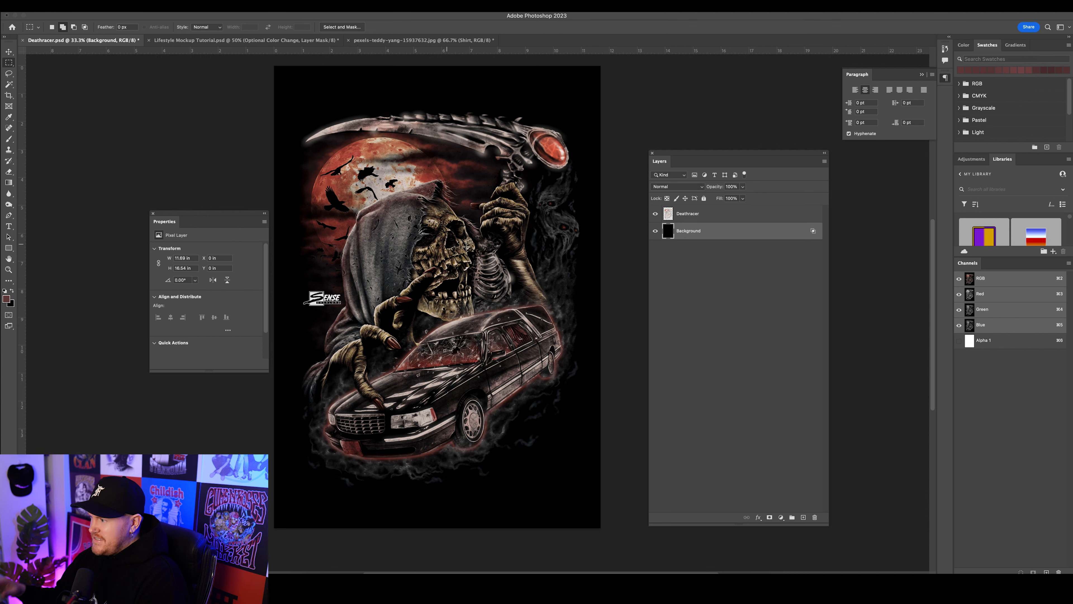
- Copy the full Deathracer artwork layer and paste it into the model photo directly above the Shirt layer
left_click(721, 216)
key("super+a")
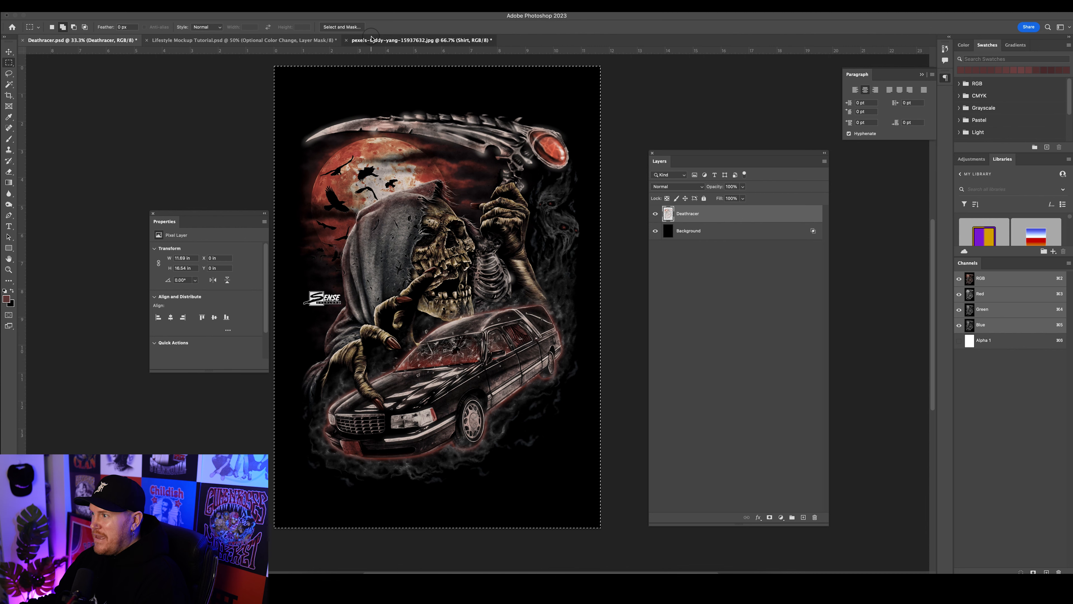
left_click(419, 40)
key("v")
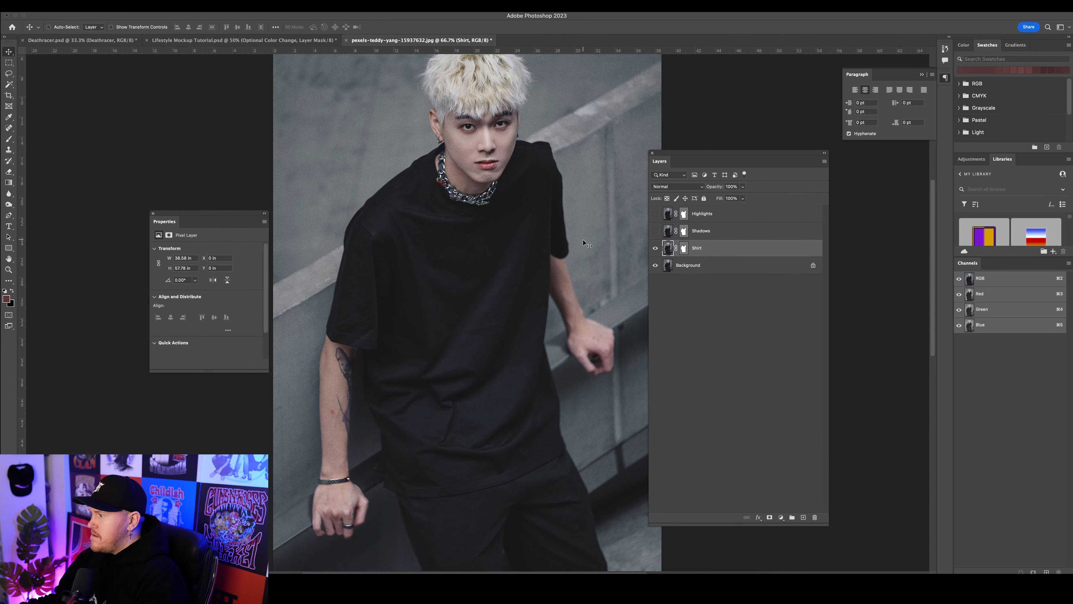
key("super+v")
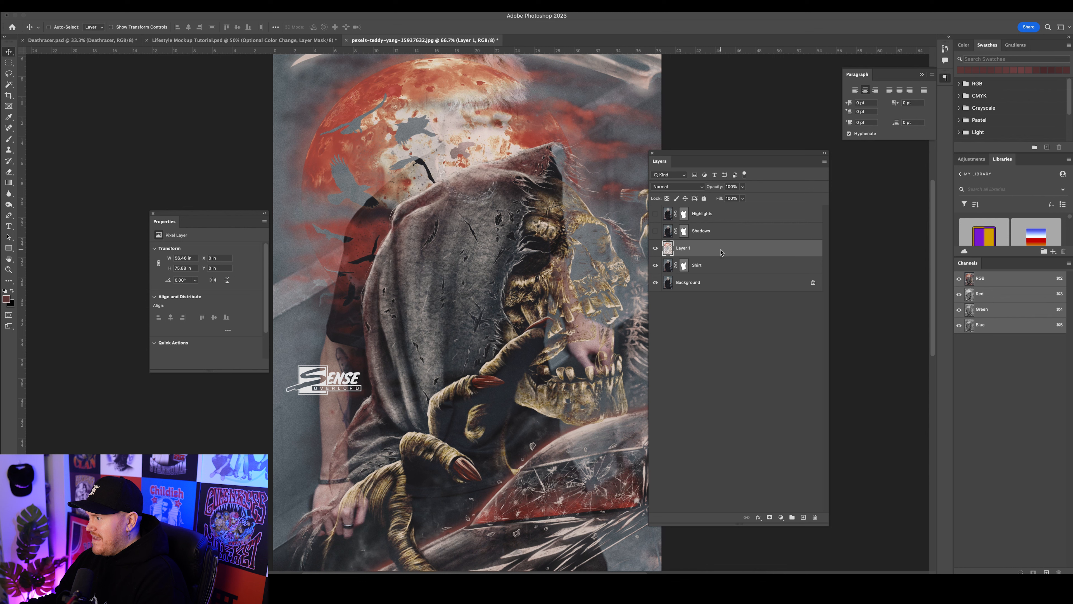
- Convert the pasted artwork layer to a Smart Object and show its transform controls
right_click(721, 250)
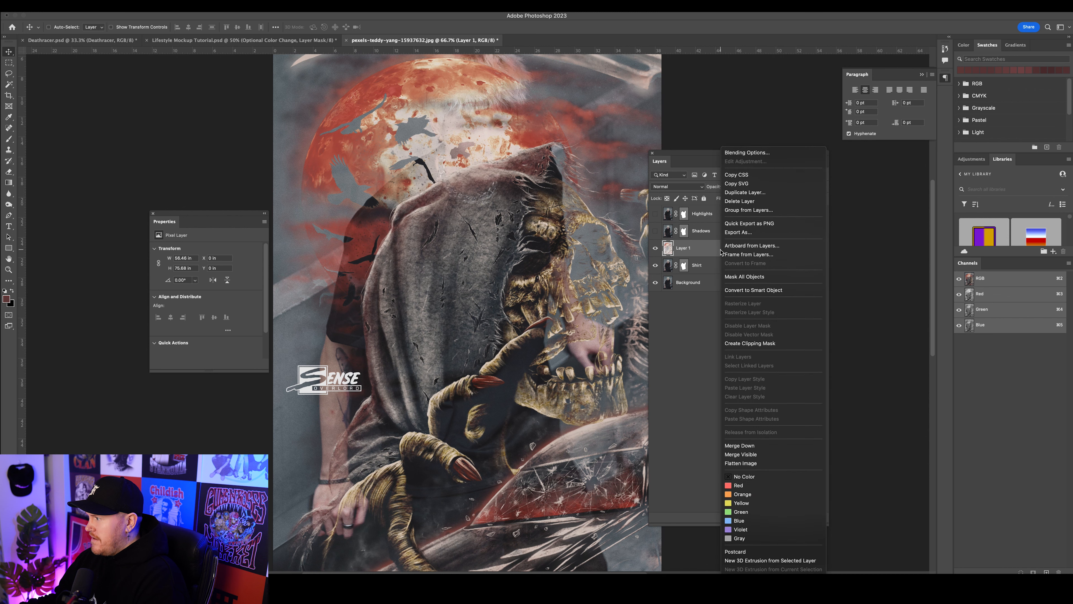
left_click(753, 291)
left_click(111, 27)
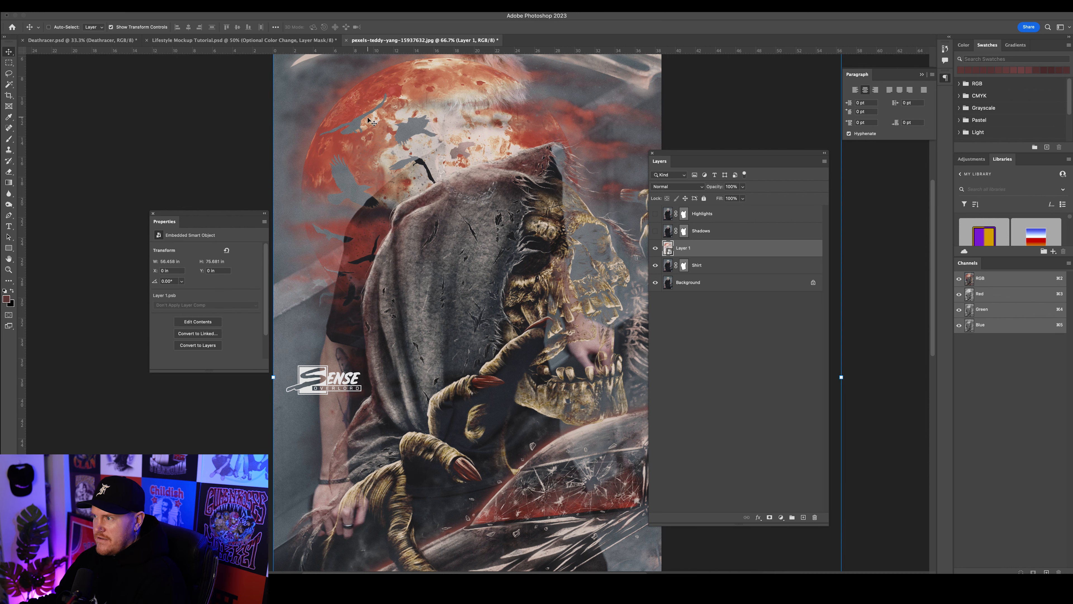
- Scale the artwork down to about 32% and place it on the front of the shirt
key("super+minus")
key("super+minus")
left_click(383, 164)
left_click_drag(391, 173, 543, 378)
left_click_drag(657, 363, 467, 278)
left_click_drag(426, 311, 477, 293)
key("super+plus")
key("super+plus")
key("super+plus")
key("super+minus")
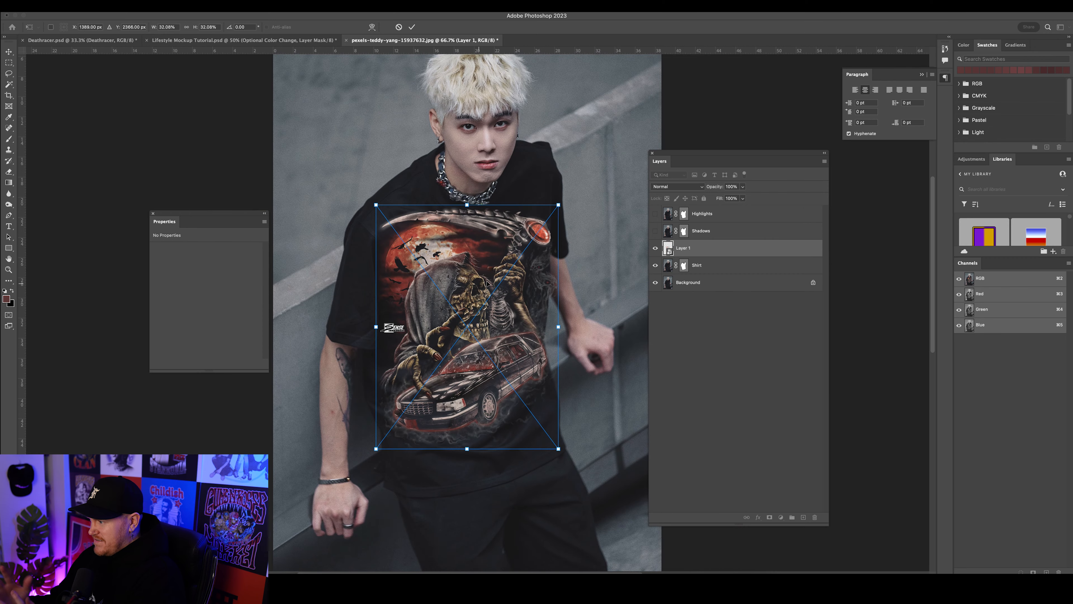
- Reduce the artwork a little further and fine-tune its size and position to fit the shirt's chest area
left_click_drag(559, 204, 530, 228)
left_click_drag(521, 278, 532, 254)
left_click_drag(383, 209, 388, 215)
left_click_drag(548, 424, 550, 428)
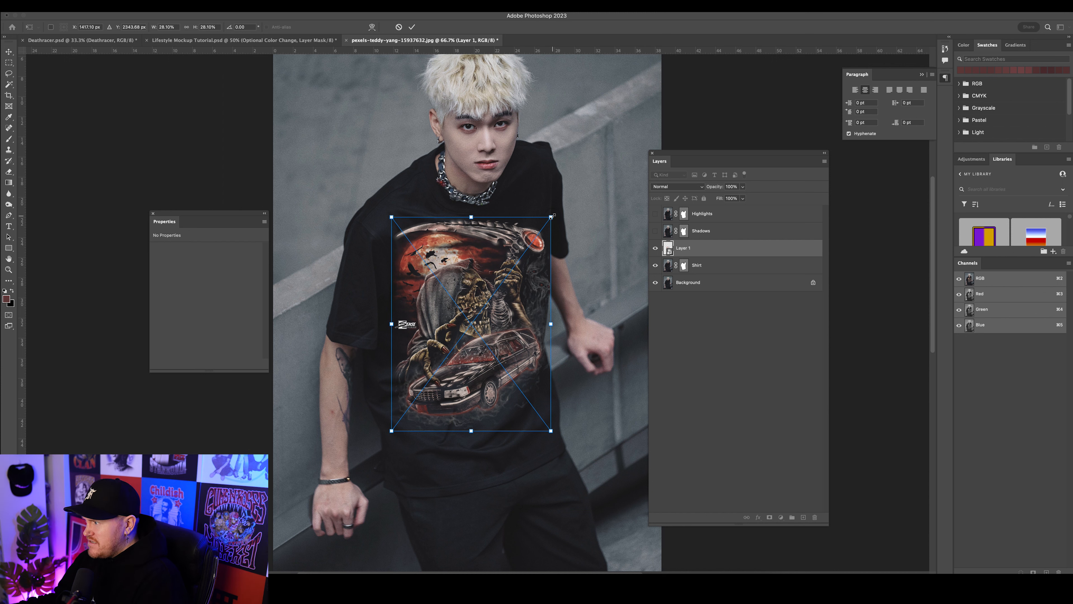
left_click_drag(552, 216, 522, 234)
left_click_drag(499, 280, 396, 408)
left_click_drag(543, 221, 548, 214)
left_click_drag(396, 419, 386, 431)
left_click_drag(457, 298, 460, 301)
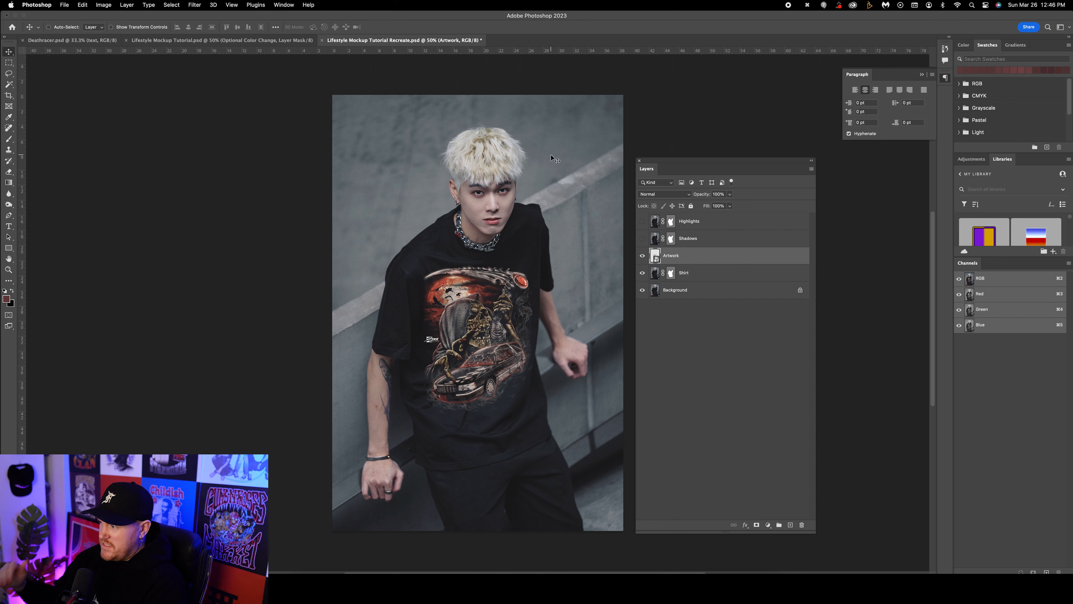
- Copy the full Artwork layer, hide it and clear the selection
key("super+a")
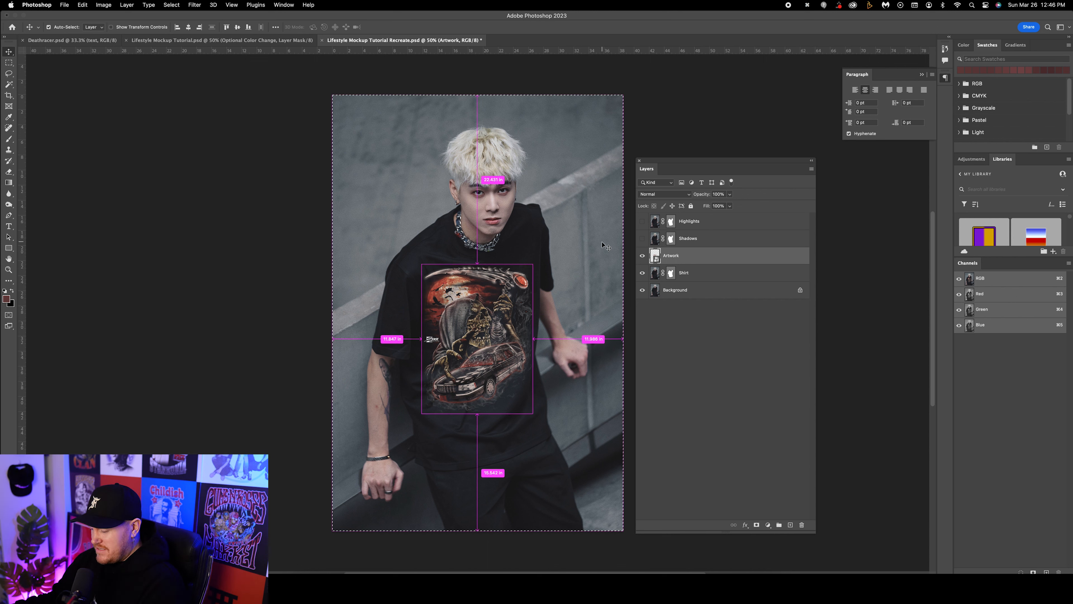
left_click(643, 256)
left_click(9, 63)
right_click(398, 197)
left_click(412, 204)
- Add an empty layer above Artwork and draw a four-corner Vanishing Point plane following the angle of the shirt front
left_click(789, 525)
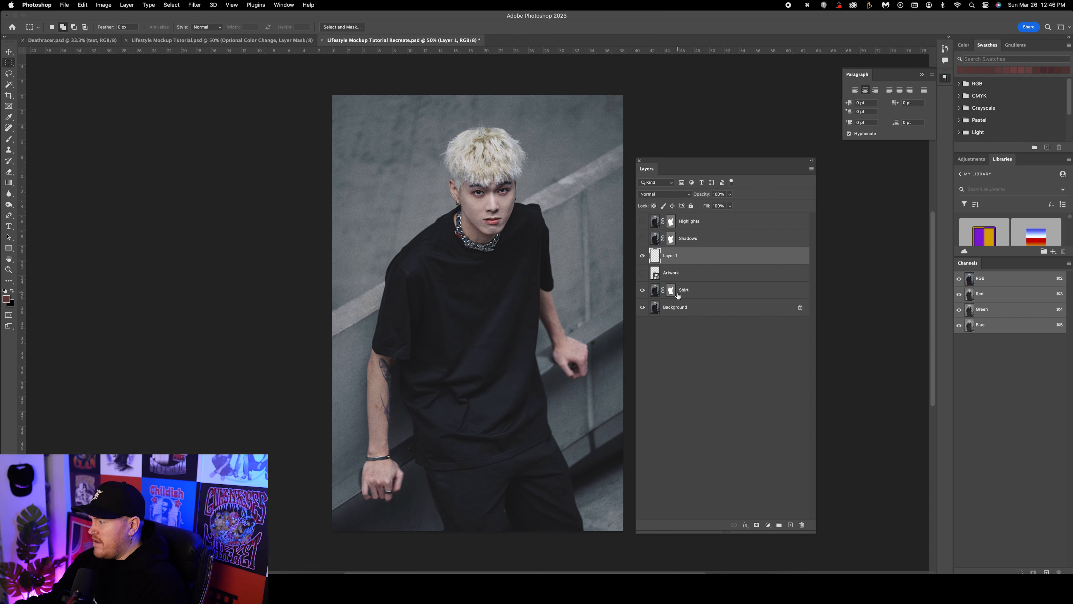
left_click(195, 5)
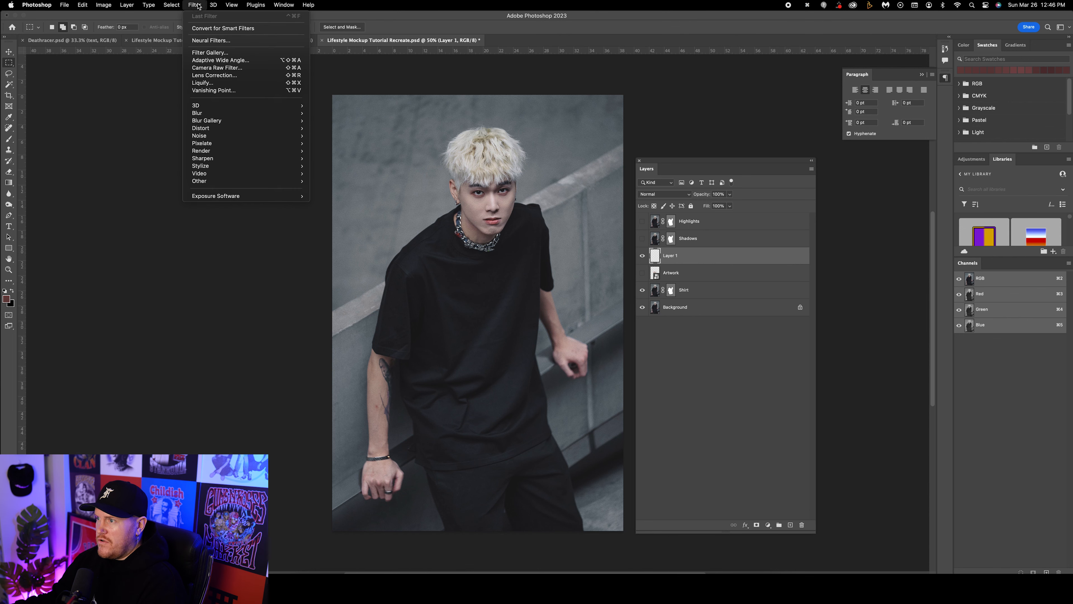
left_click(218, 88)
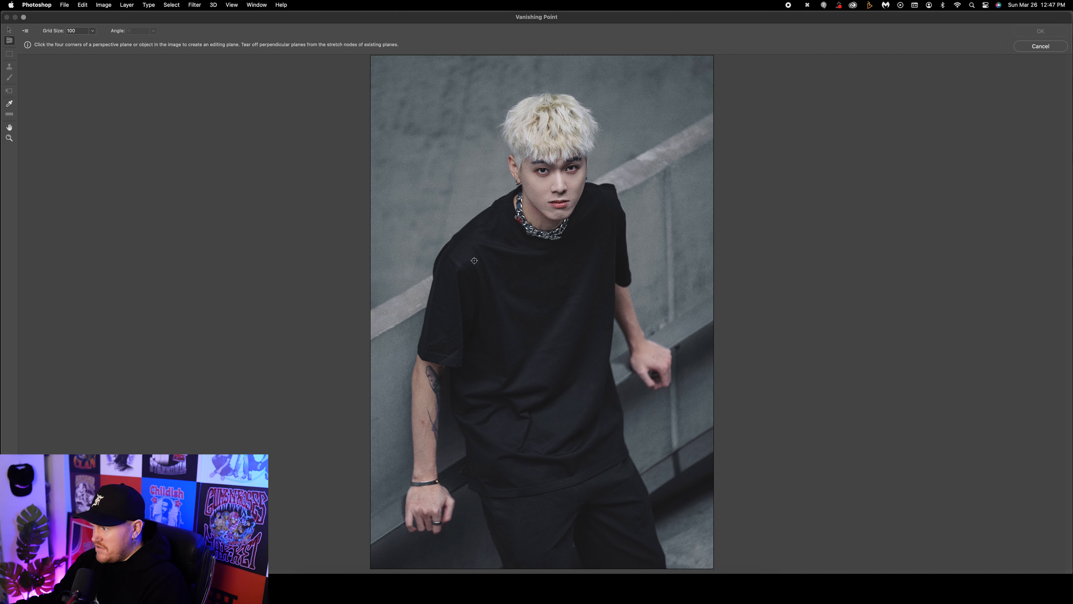
left_click(475, 260)
left_click(608, 233)
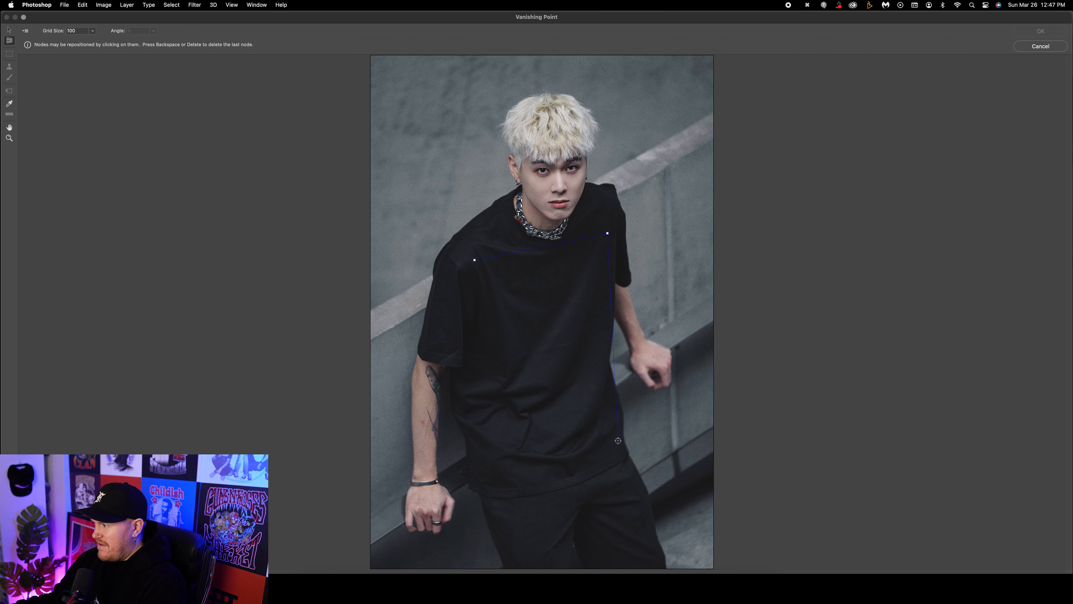
left_click(617, 441)
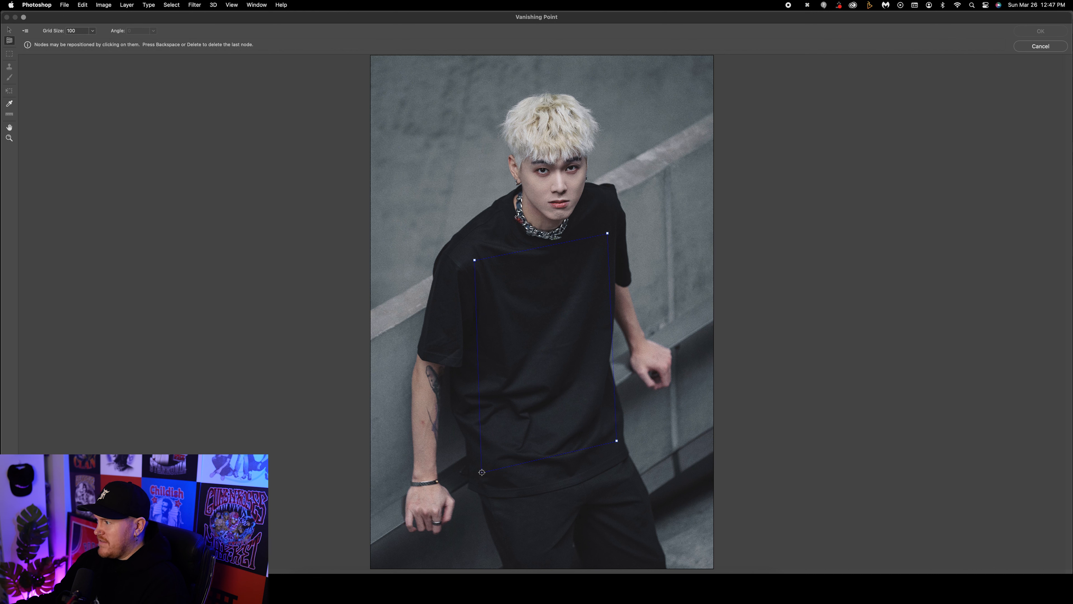
left_click(481, 471)
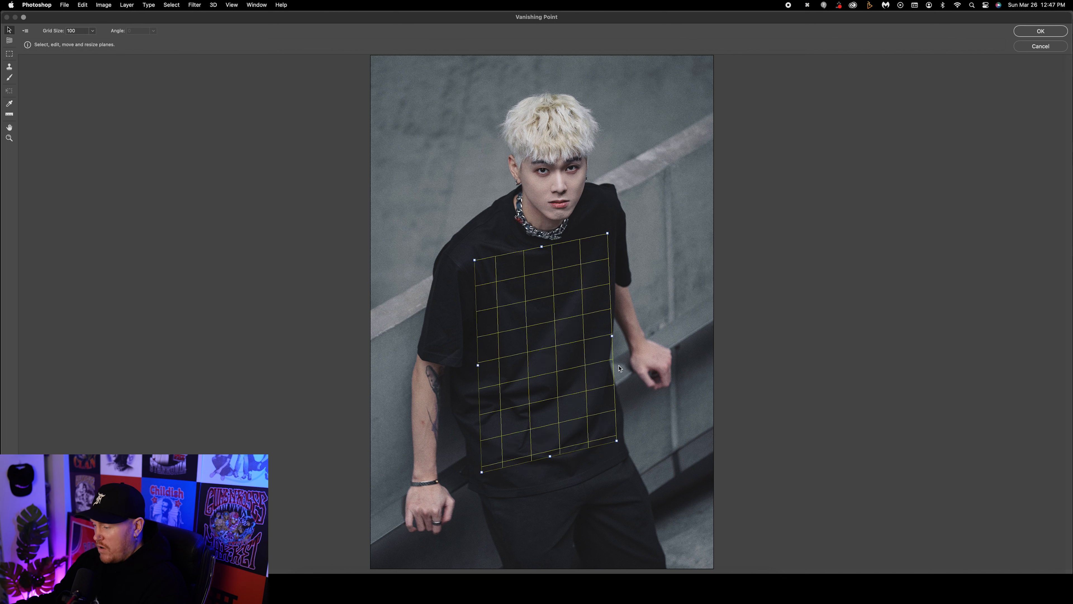
key("super+v")
left_click_drag(436, 134, 549, 332)
left_click(636, 228)
key("super+z")
key("super+z")
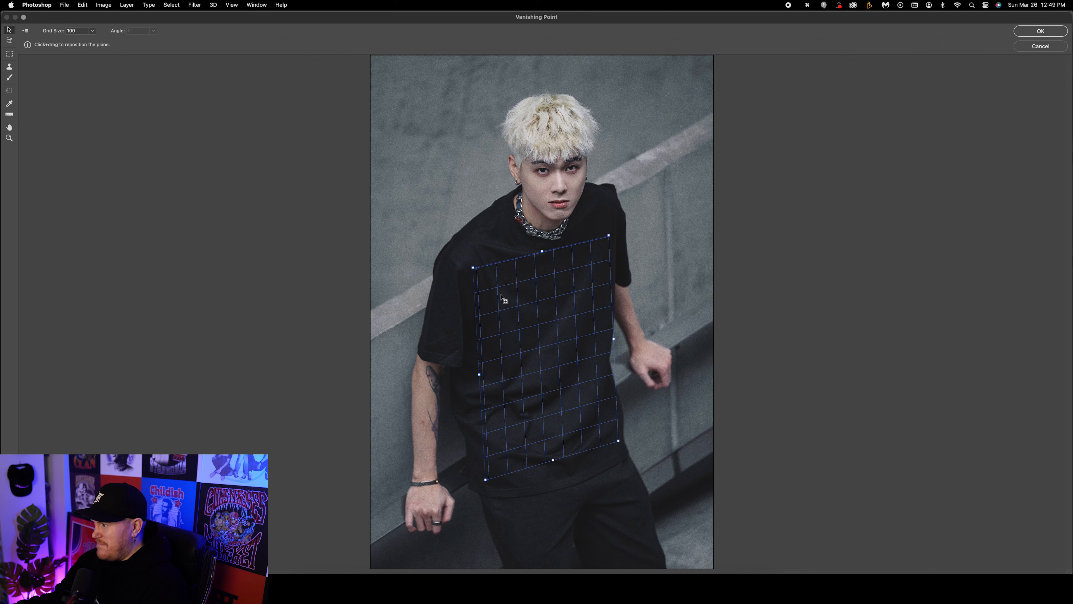
- Paste the copied artwork into Vanishing Point, fit it into the shirt's perspective plane and apply the filter
key("super+v")
left_click_drag(448, 160, 548, 345)
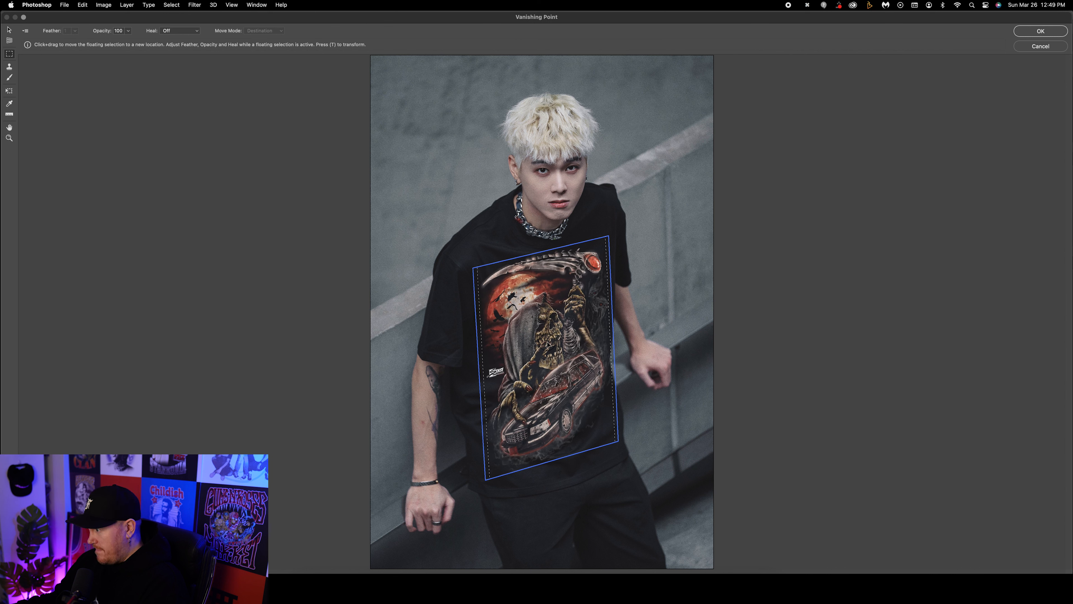
left_click_drag(548, 345, 548, 346)
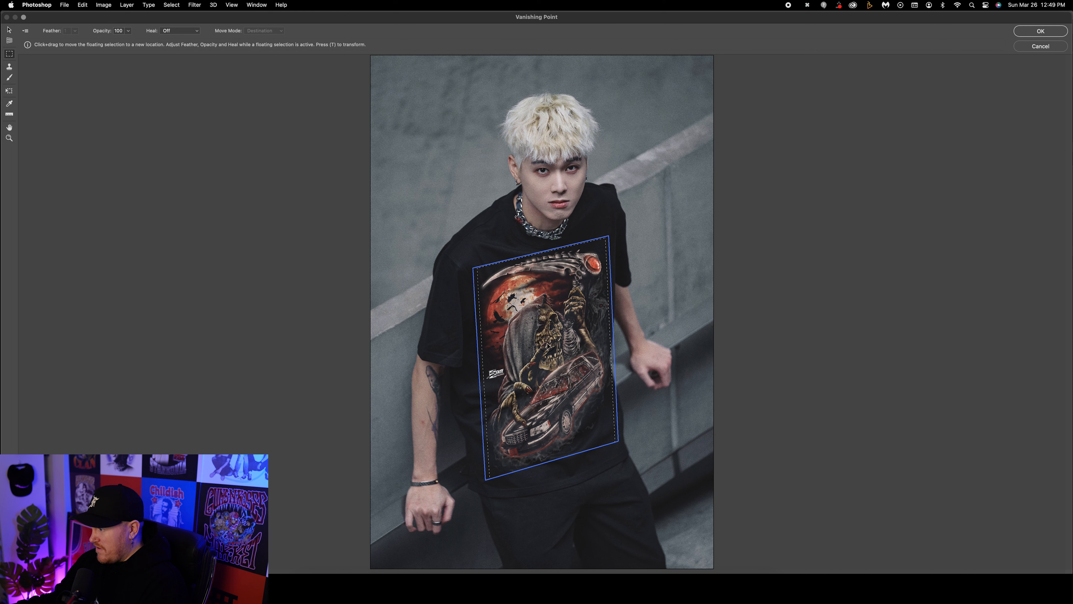
left_click(612, 246)
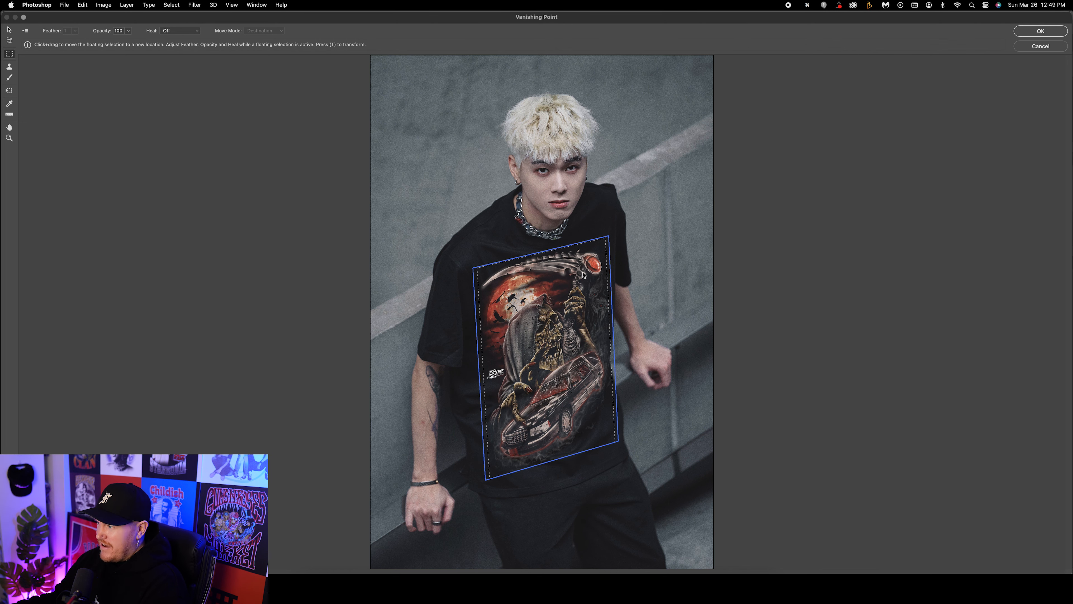
left_click(1035, 32)
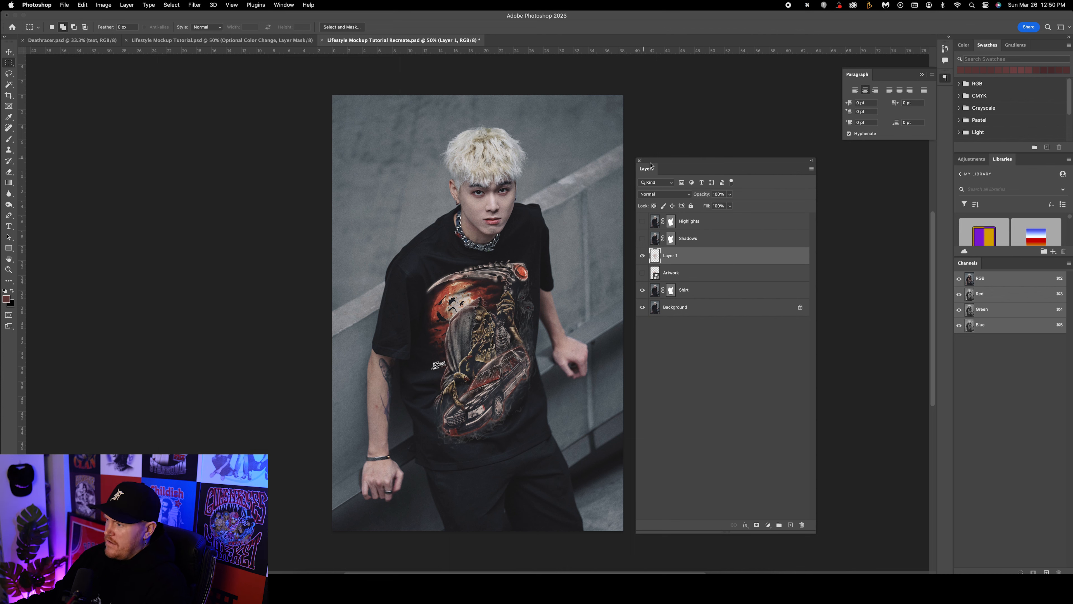
- Compare the flat Artwork layer with the perspective version by alternating their visibility, leaving only the perspective version shown
left_click(642, 256)
left_click(643, 273)
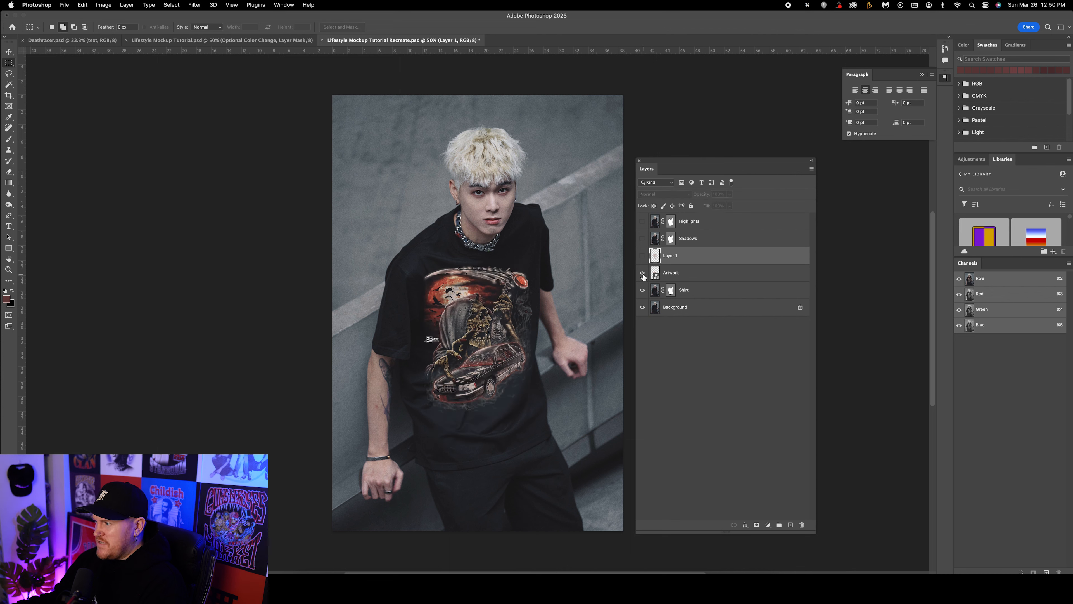
left_click(642, 273)
left_click(642, 255)
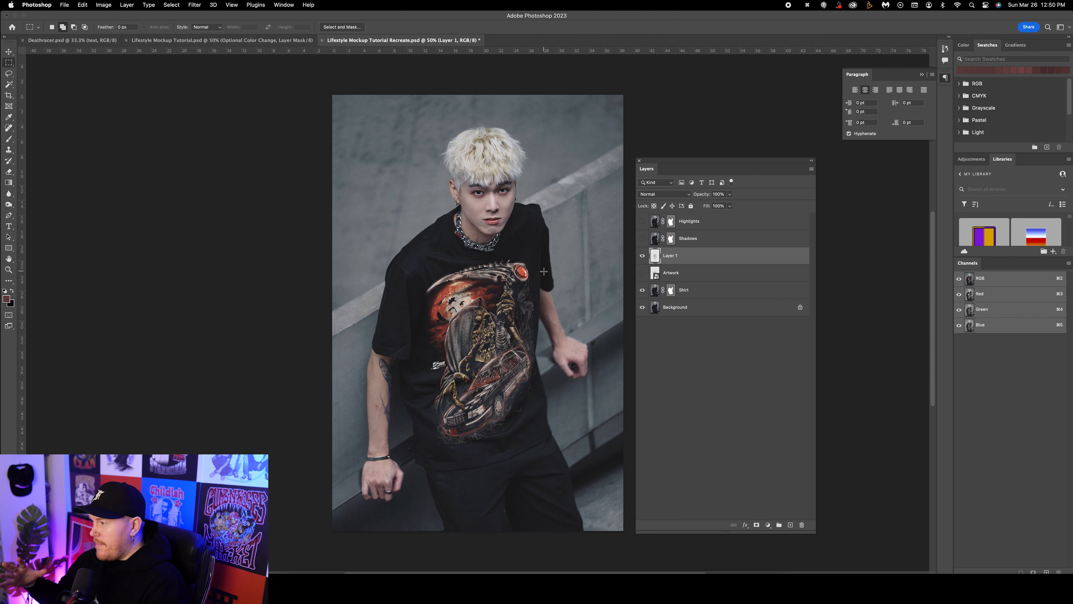
- Rename the perspective artwork layer as Replaced Artwork and set its blend mode to Screen
double_click(670, 255)
type("Replaced Artwork")
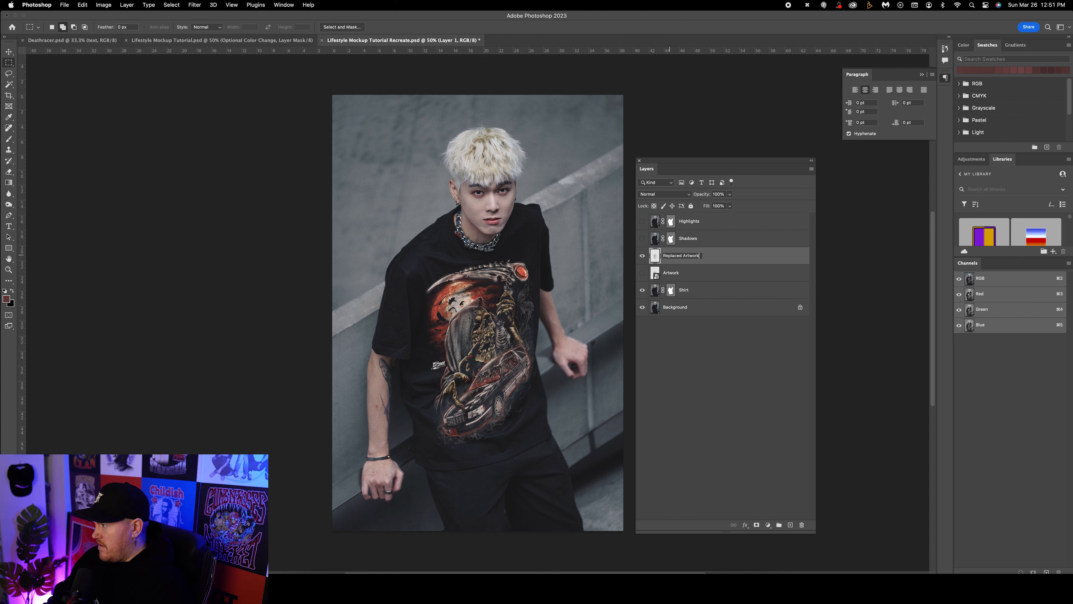
key("Return")
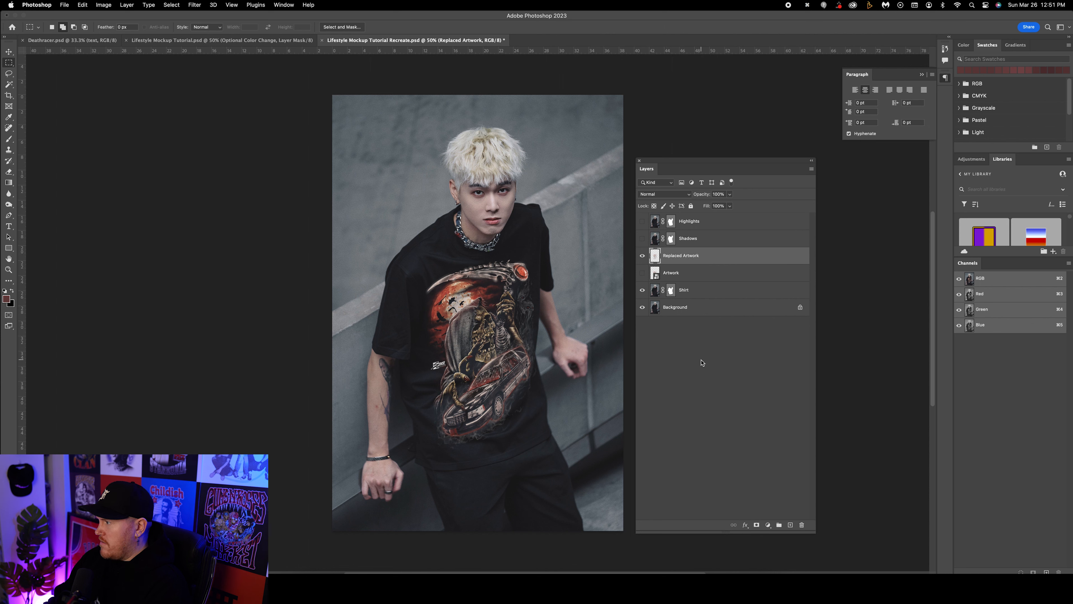
left_click(664, 194)
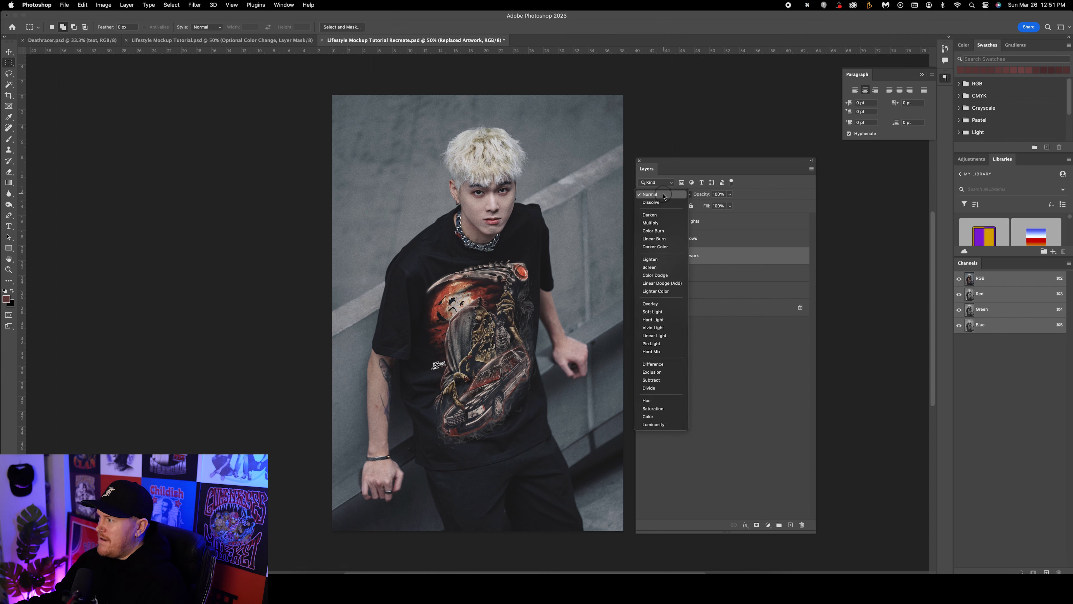
left_click(649, 268)
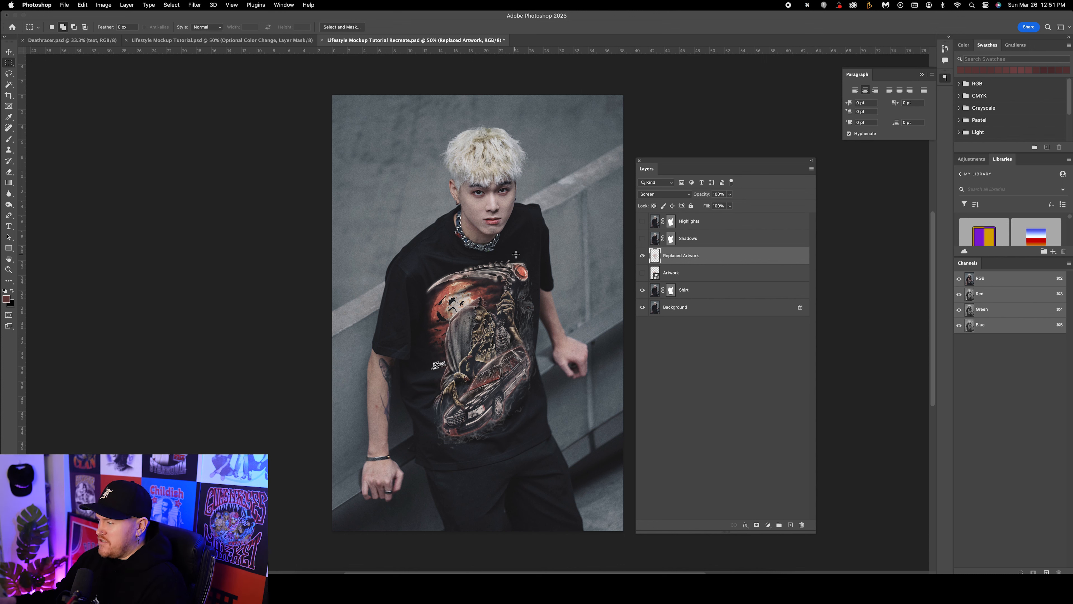
- In Replaced Artwork's blending options, split the underlying layer's black Blend If slider to 2 / 32 on the Gray channel
double_click(720, 256)
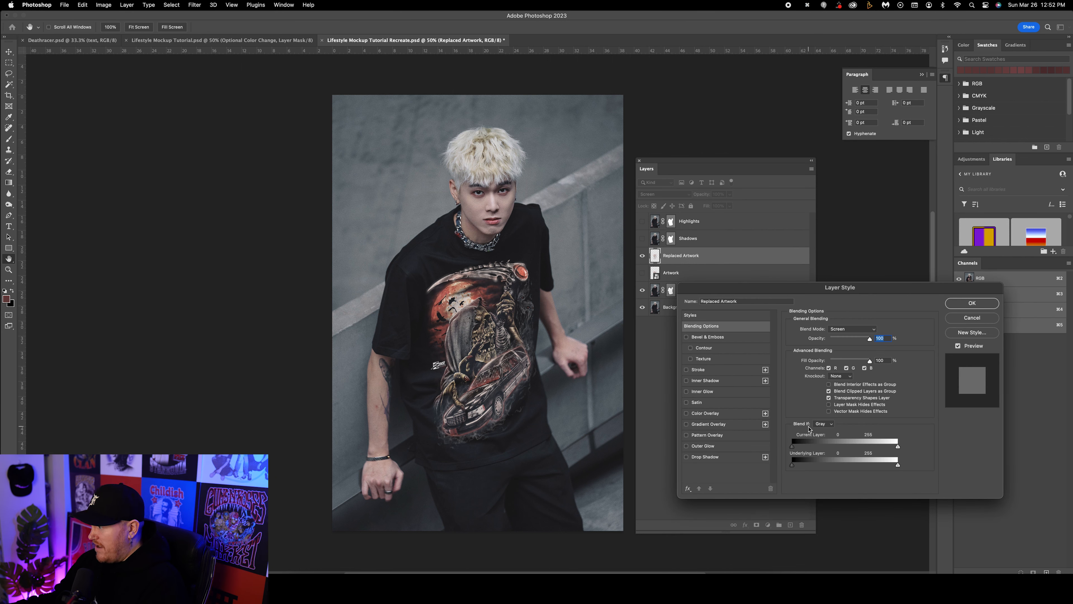
left_click(831, 424)
left_click(831, 425)
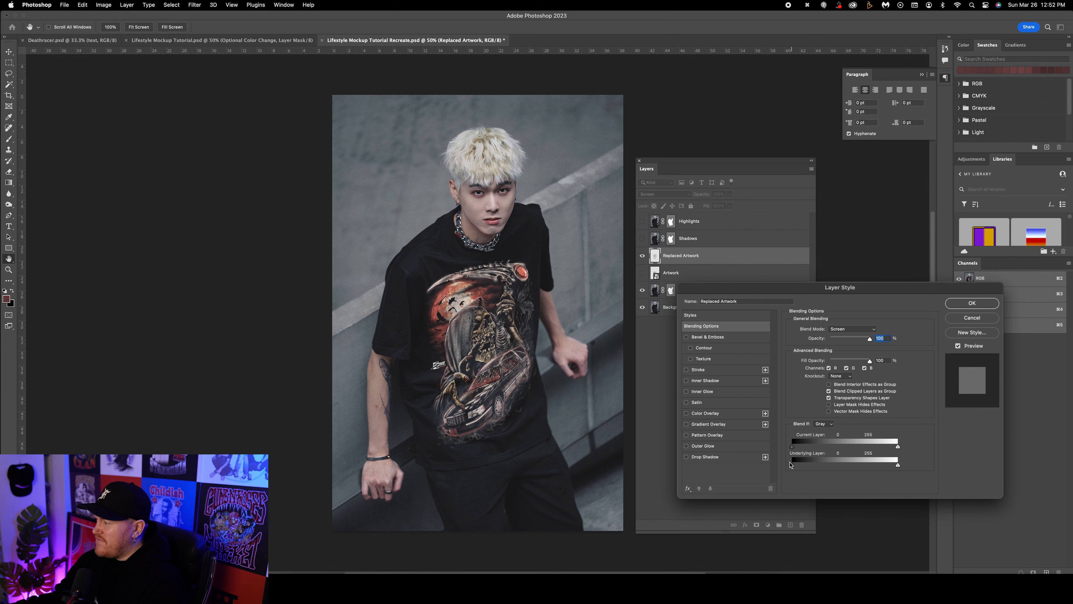
left_click_drag(791, 466, 806, 466)
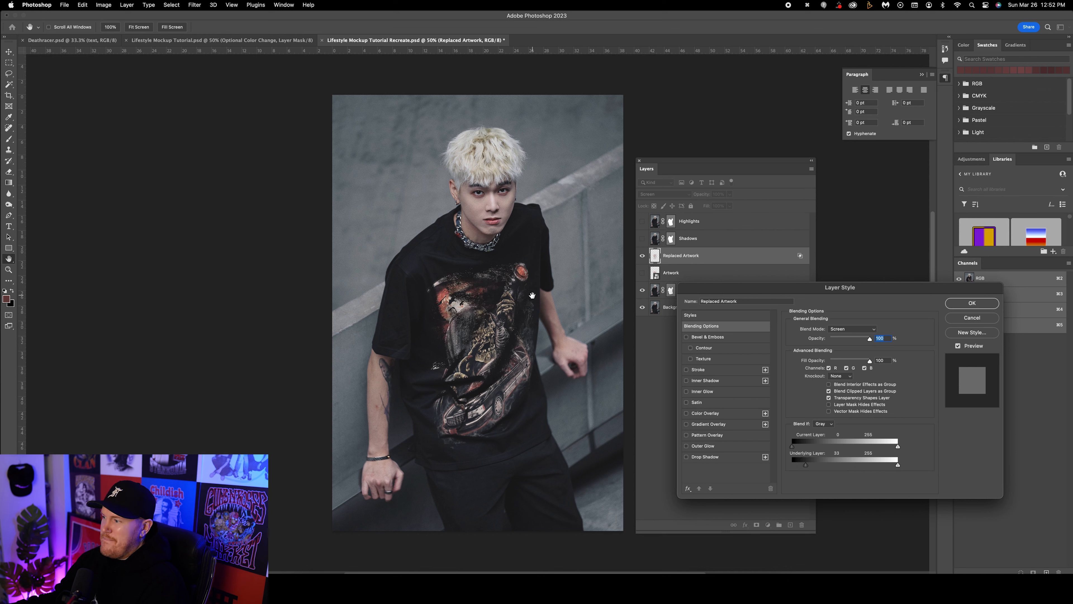
left_click_drag(806, 465, 801, 466)
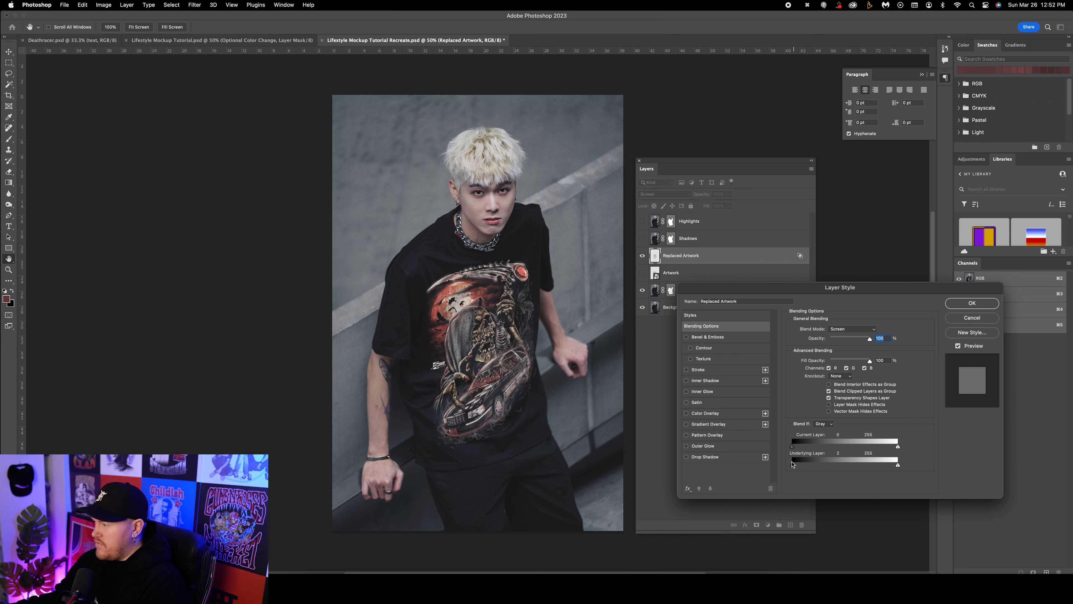
key("alt")
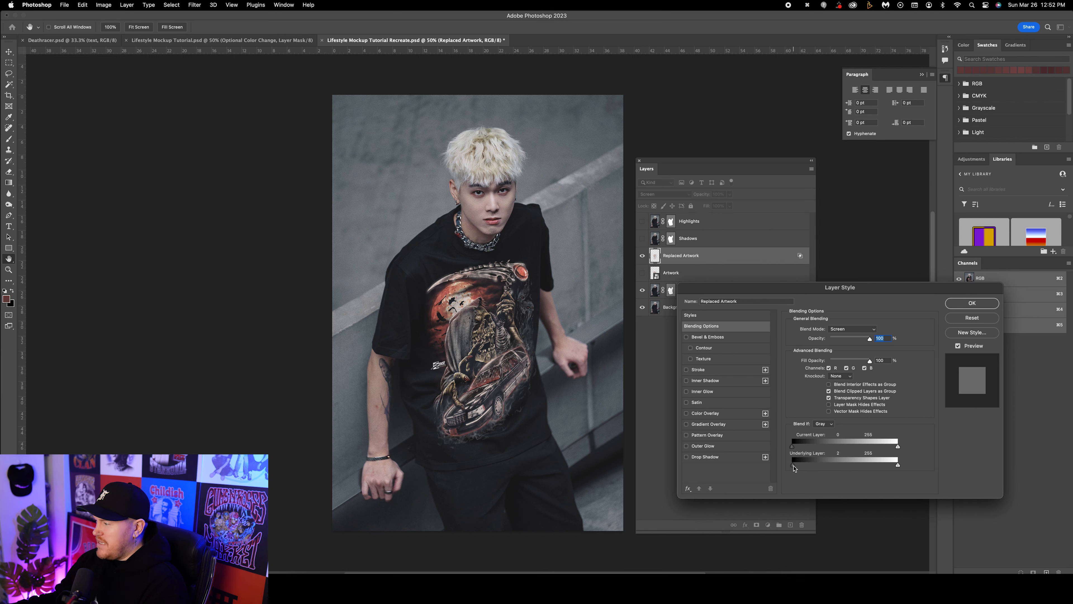
left_click(794, 467)
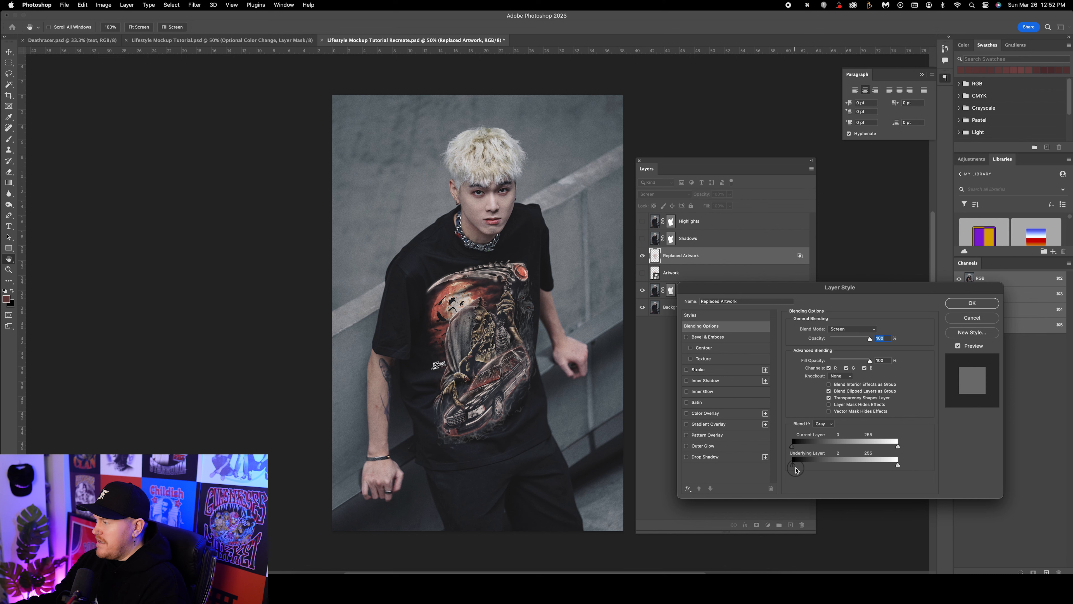
mouse_move(800, 468)
left_mouse_down()
mouse_move(816, 467)
mouse_move(804, 466)
left_mouse_up()
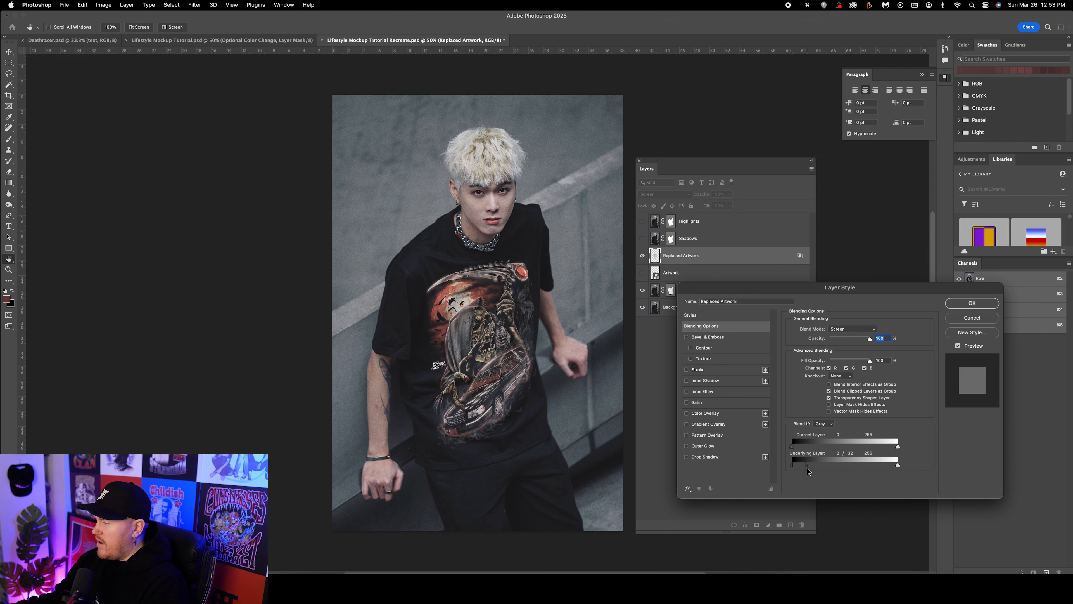
- Fine-tune the underlying layer's split black Blend If range, setting its lower end to 12 and its upper end between 44 and 58
left_click_drag(806, 467, 817, 466)
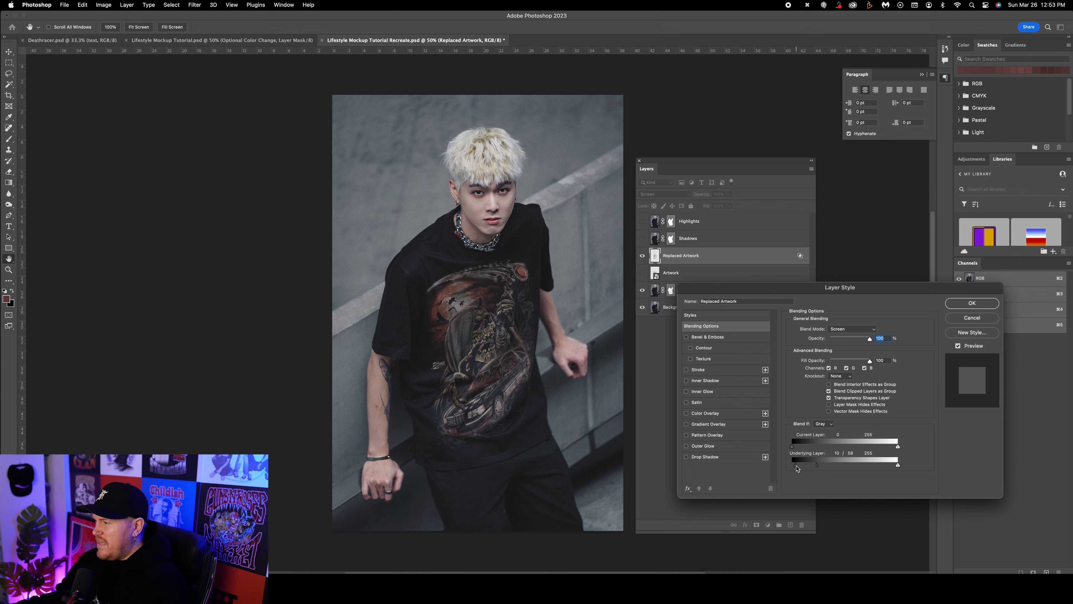
left_click_drag(796, 468, 796, 468)
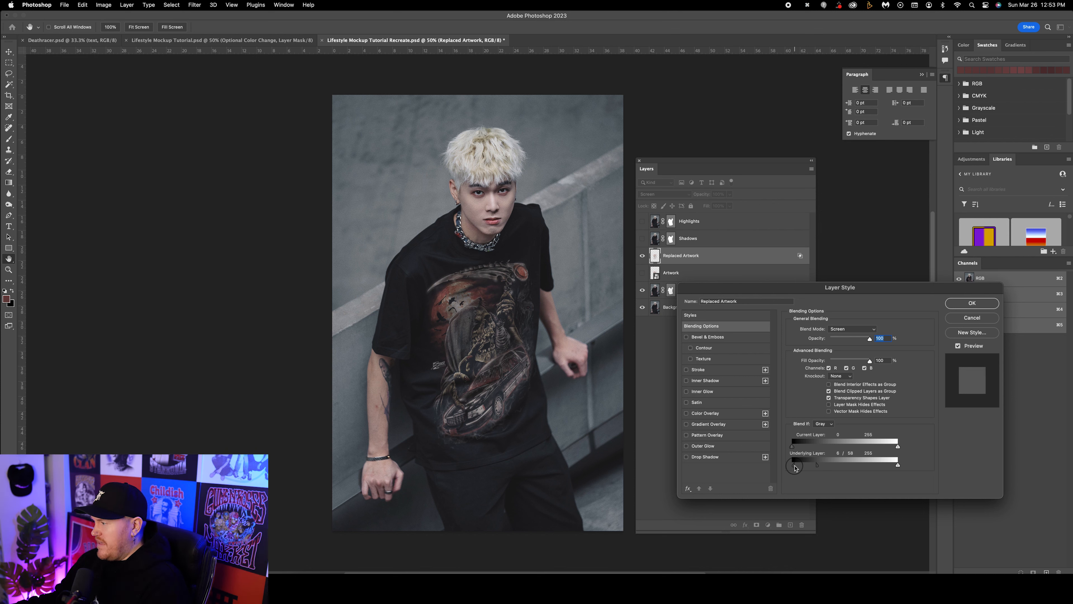
left_click_drag(795, 468, 798, 468)
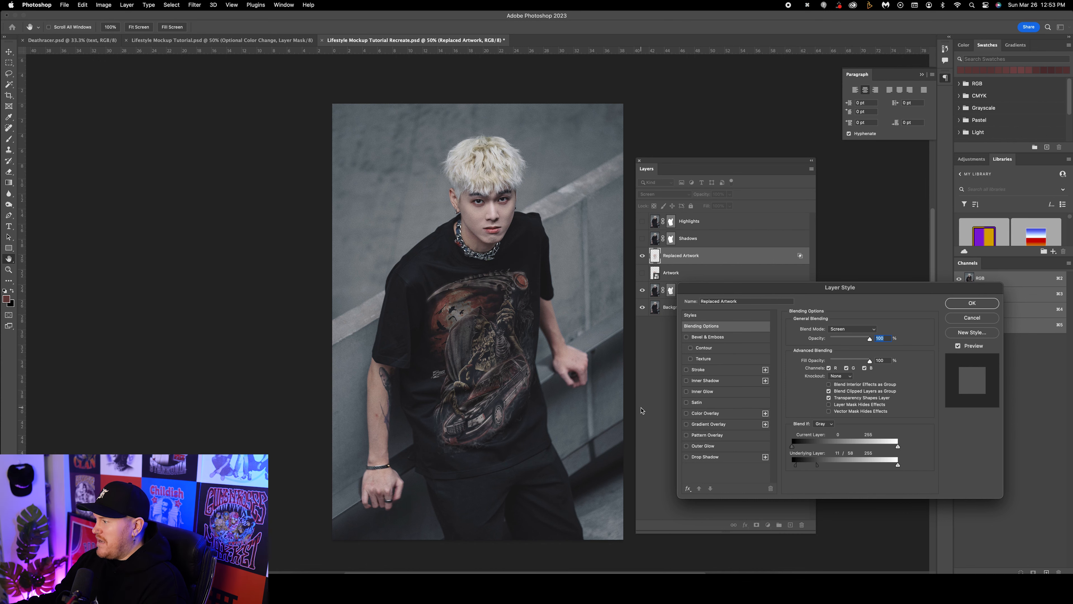
left_click_drag(799, 467, 798, 467)
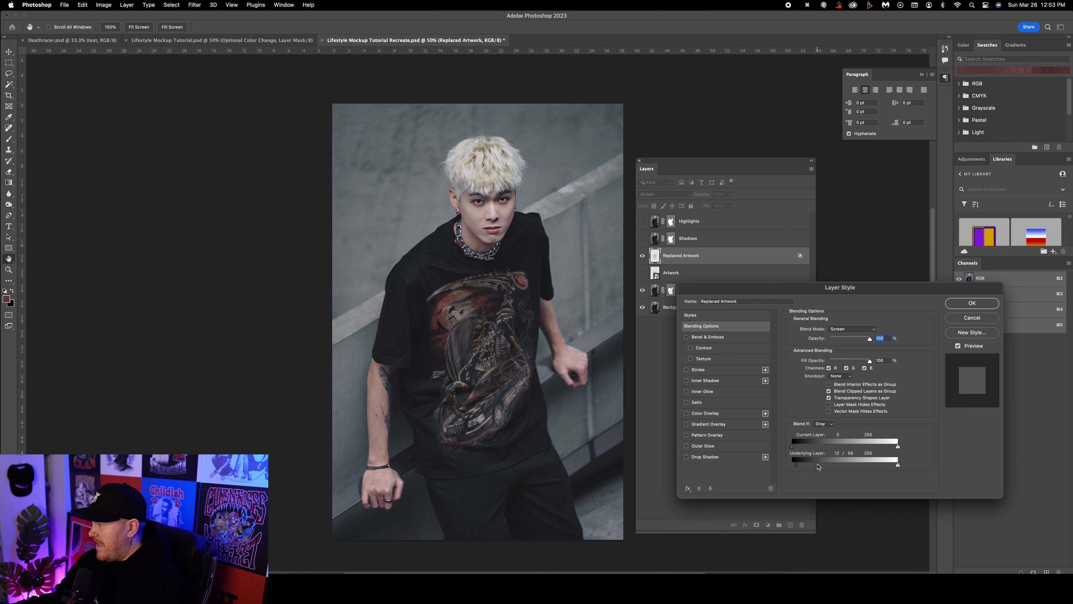
left_click_drag(818, 467, 810, 466)
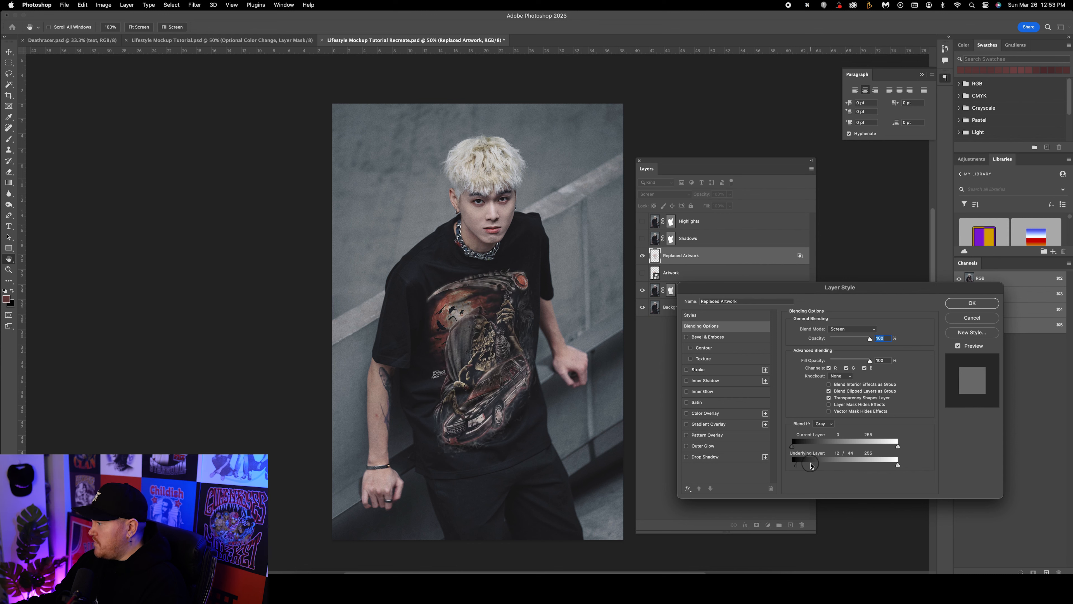
left_click_drag(813, 465, 812, 466)
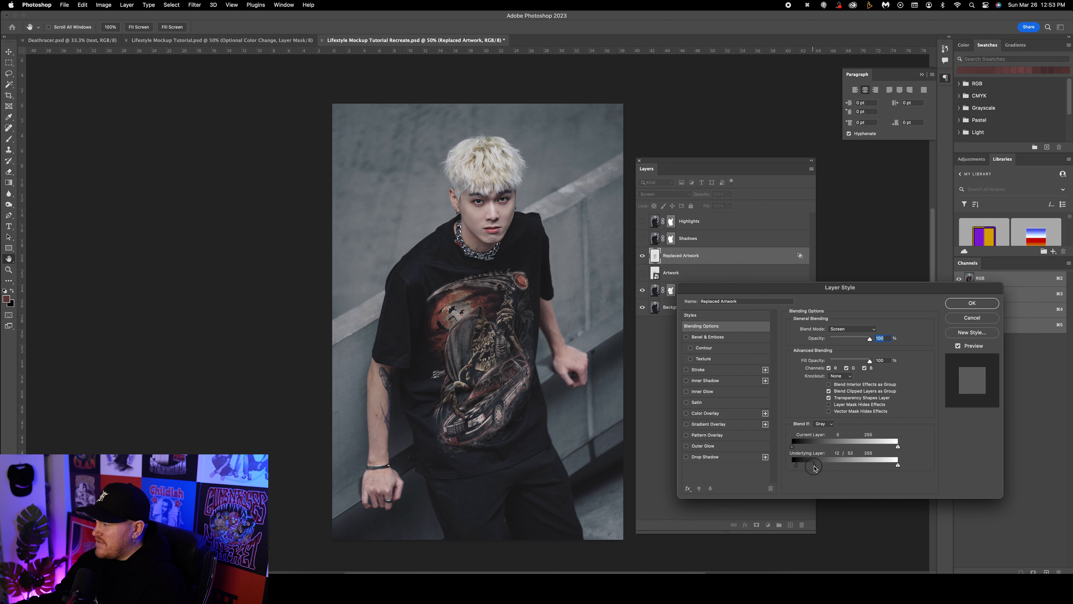
mouse_move(814, 468)
left_mouse_down()
mouse_move(827, 465)
mouse_move(817, 466)
left_mouse_up()
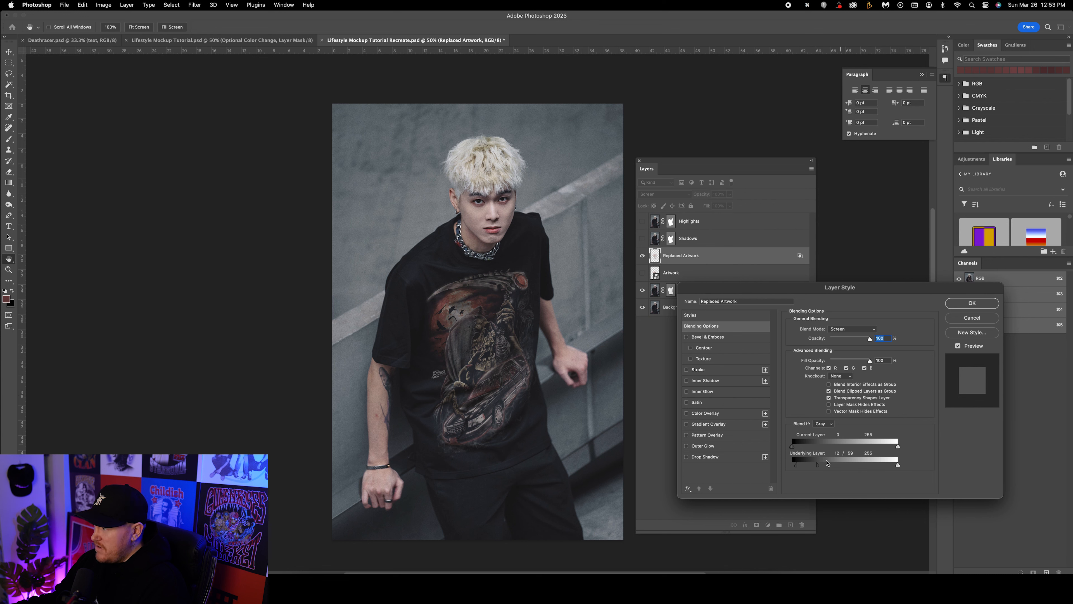
left_click_drag(815, 466, 812, 465)
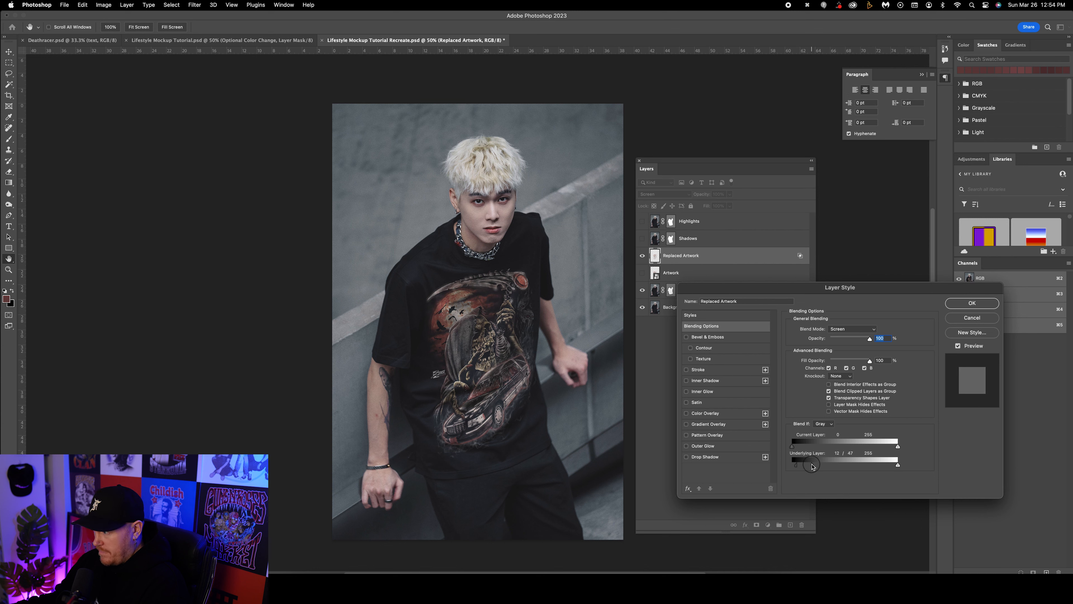
left_click_drag(814, 466, 815, 465)
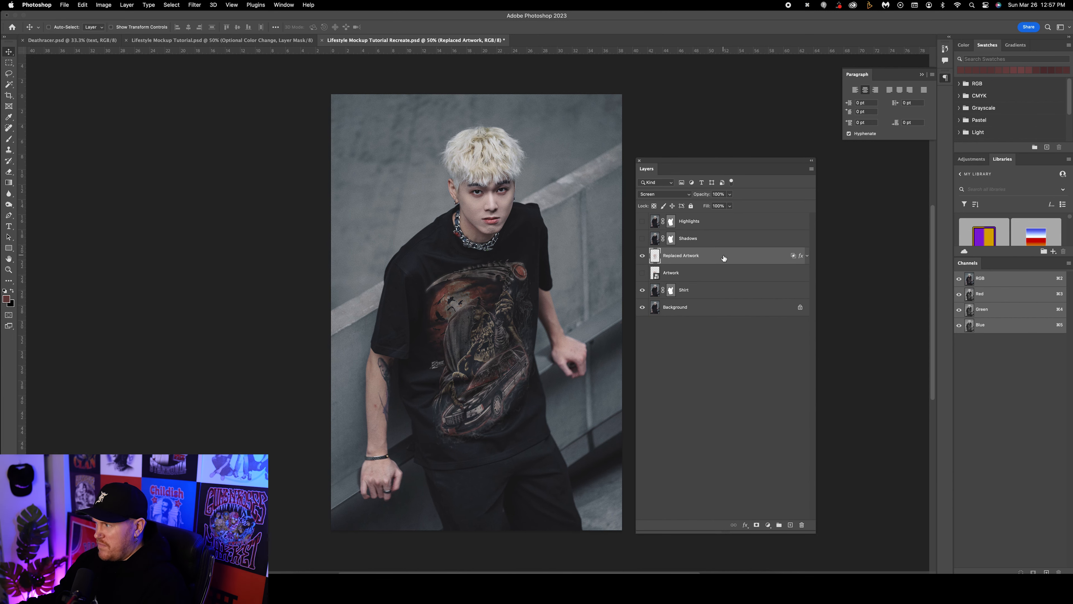
- Move the Replaced Artwork layer below Artwork, directly above Shirt, and clip it to the Shirt layer
left_click_drag(723, 256, 717, 283)
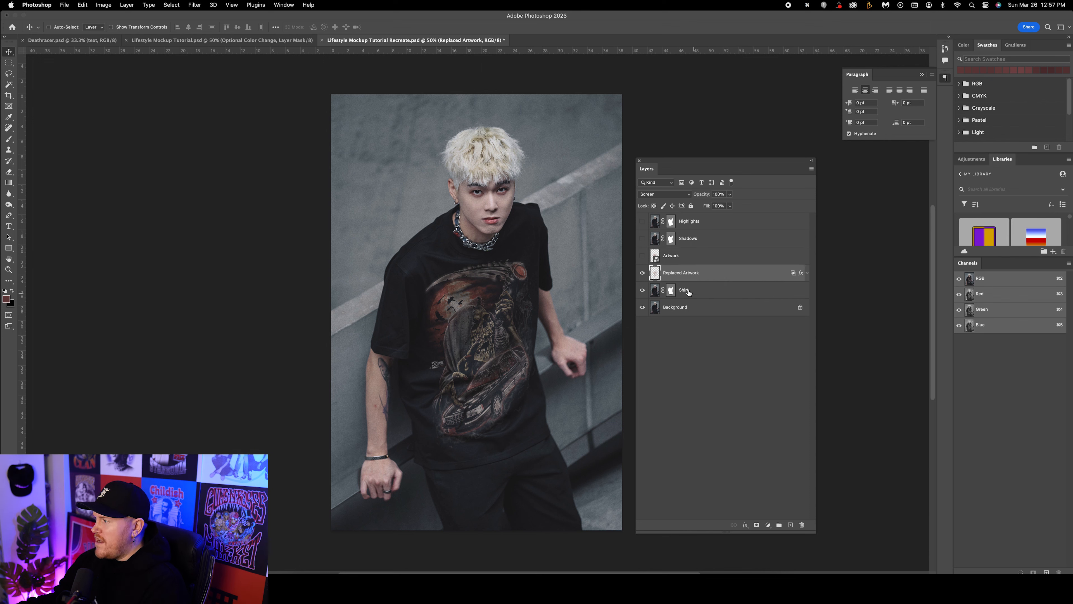
right_click(717, 276)
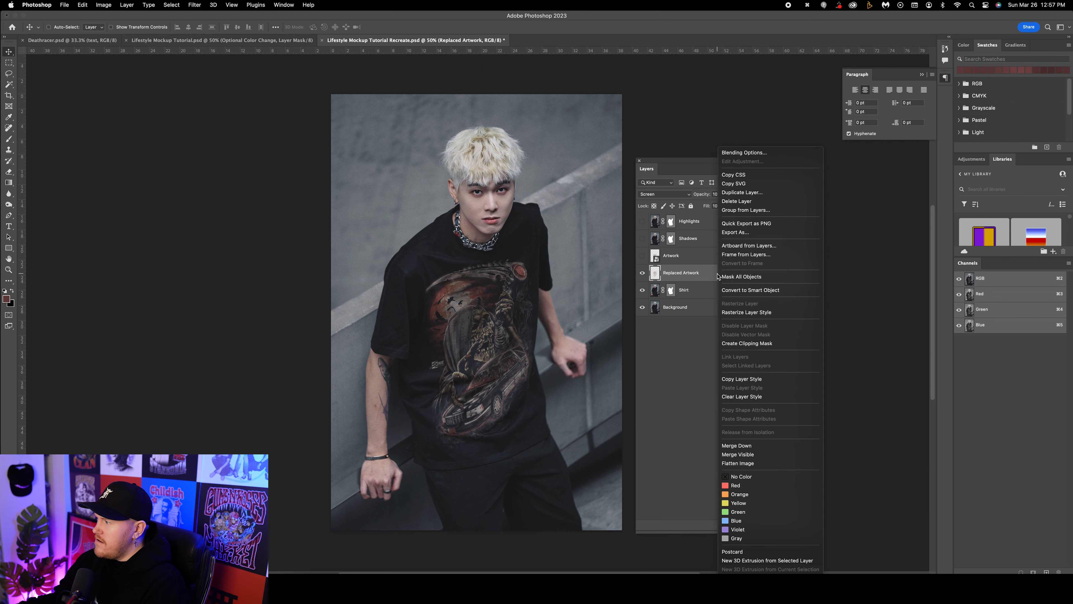
left_click(746, 343)
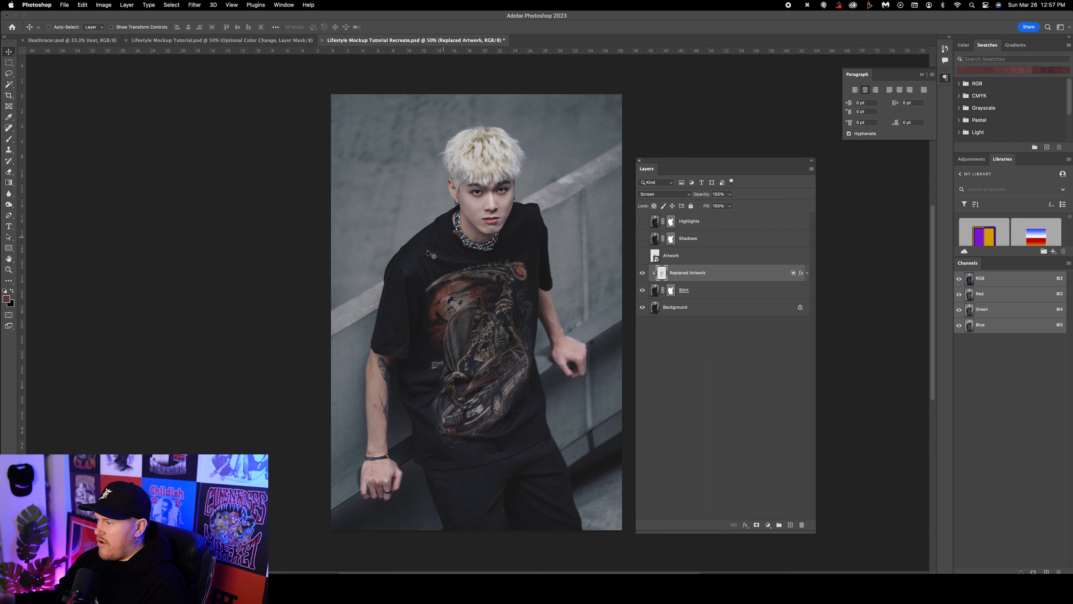
left_click_drag(497, 278, 487, 251)
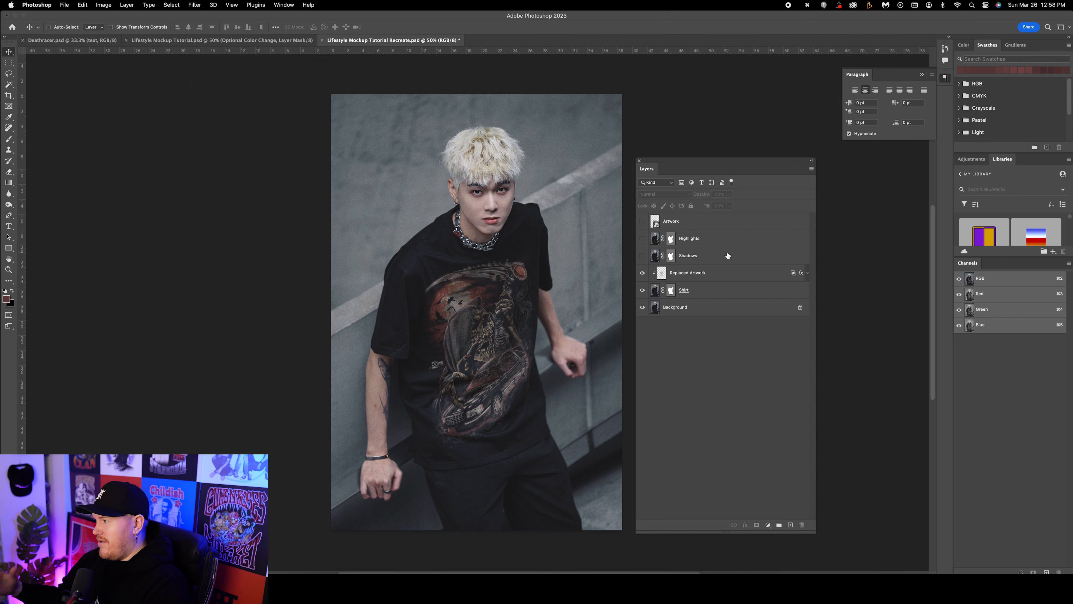
- Show the Shadows layer and convert both Shadows and Highlights to smart objects, leaving Highlights hidden and Shadows selected
left_click(642, 256)
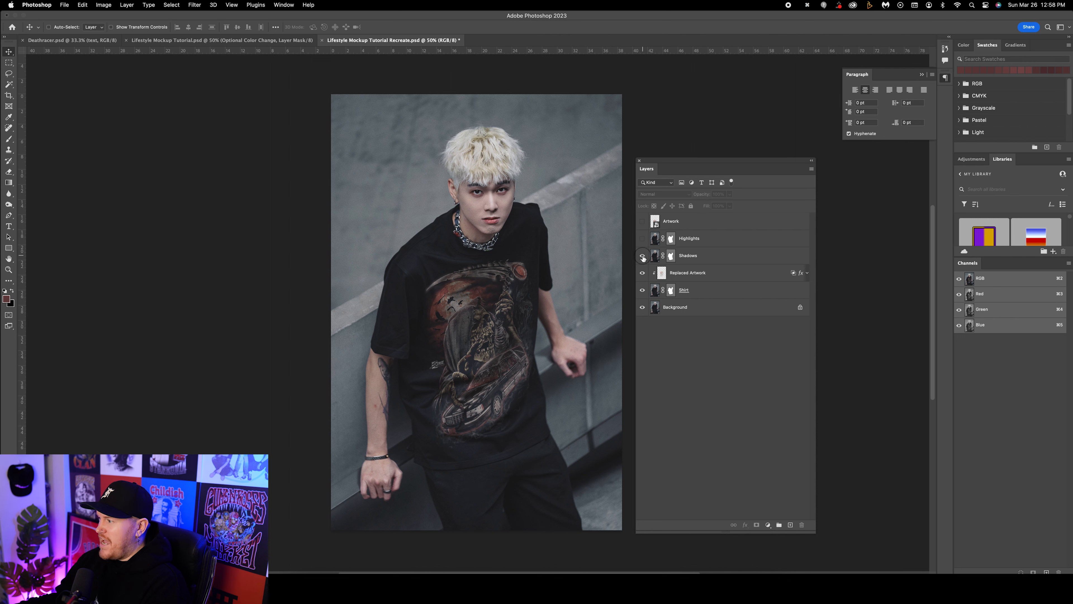
left_click(711, 256)
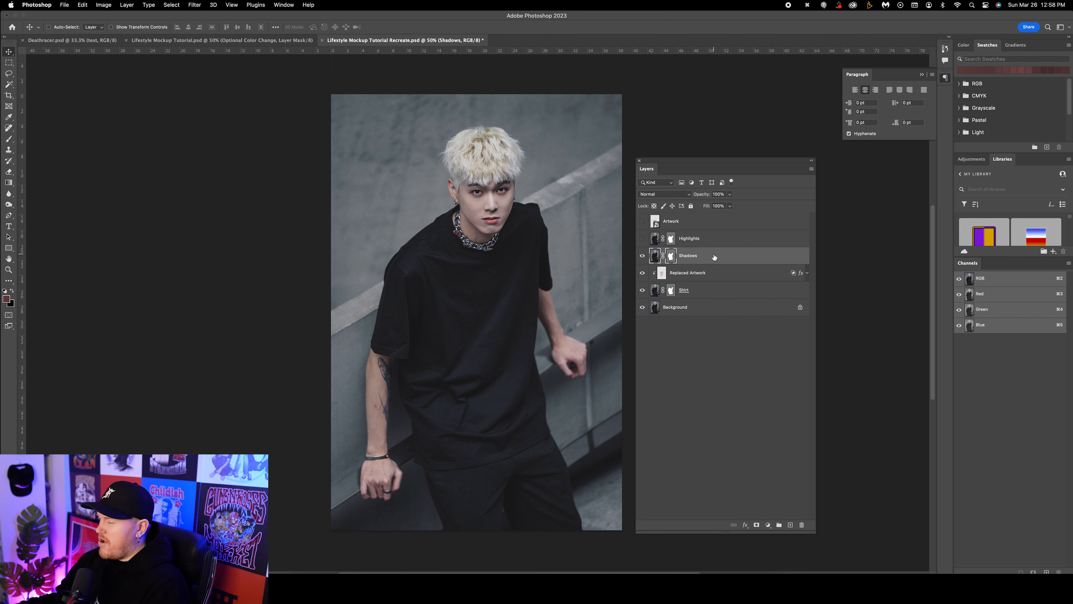
right_click(714, 257)
left_click(745, 291)
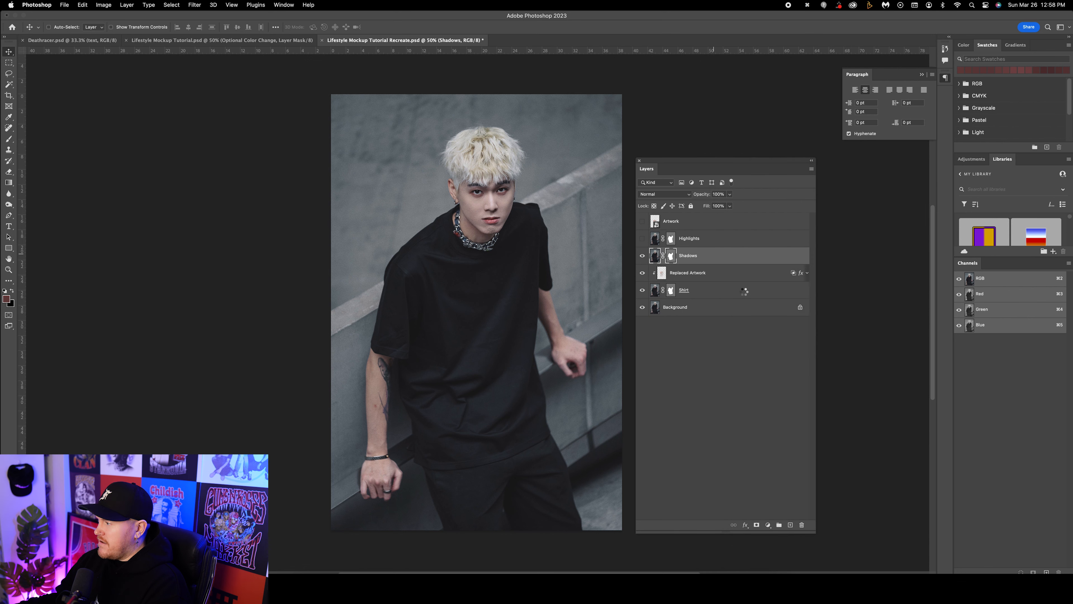
left_click(642, 239)
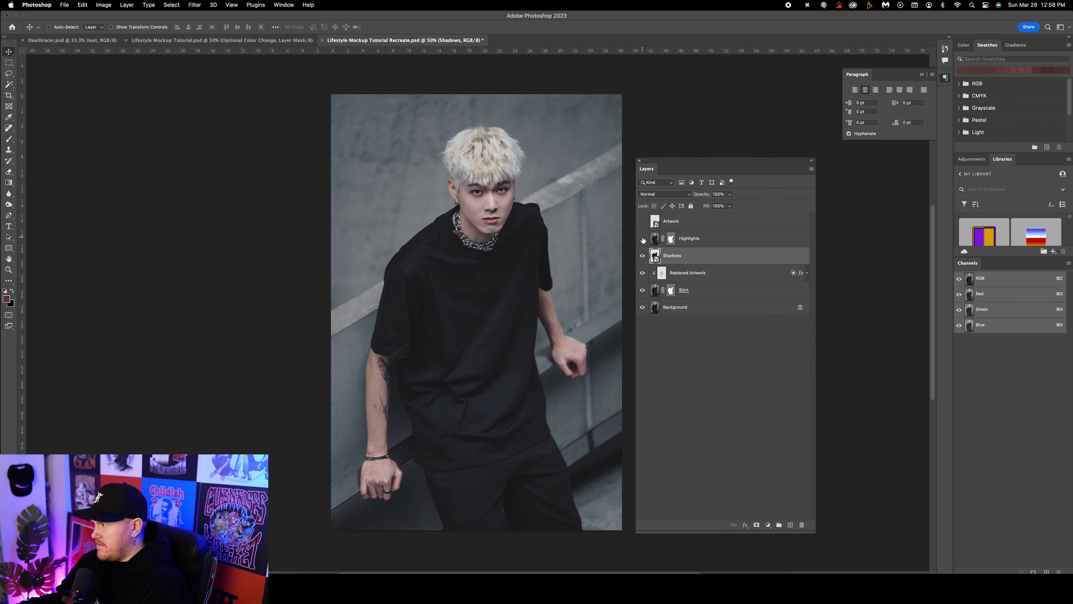
right_click(707, 241)
left_click(745, 290)
left_click(642, 239)
left_click(698, 261)
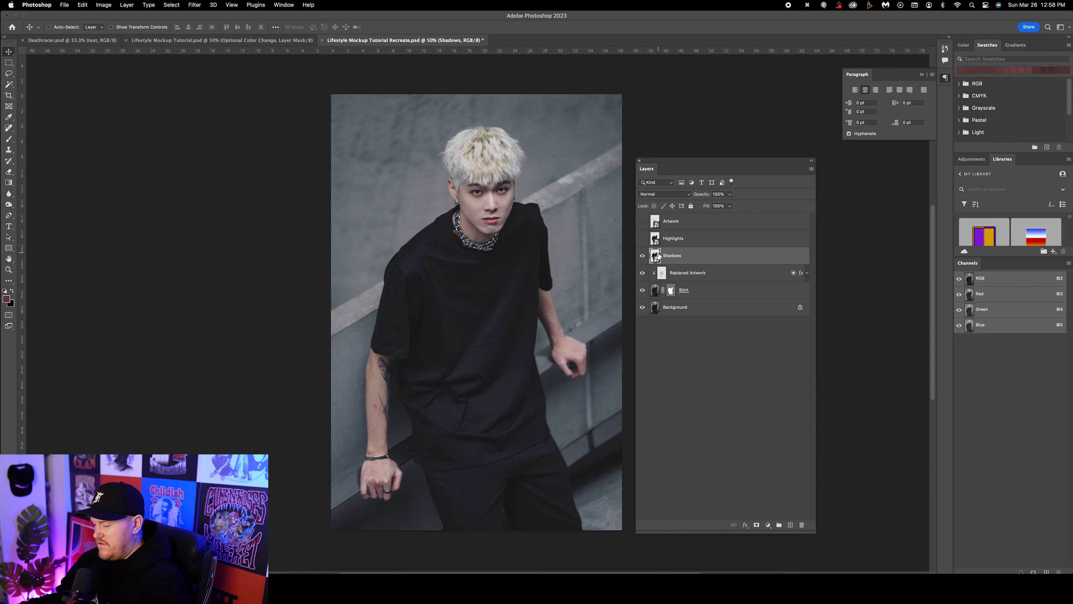
- Invert the Shadows smart object and fully desaturate it with a Hue/Saturation adjustment at saturation -100
key("super+i")
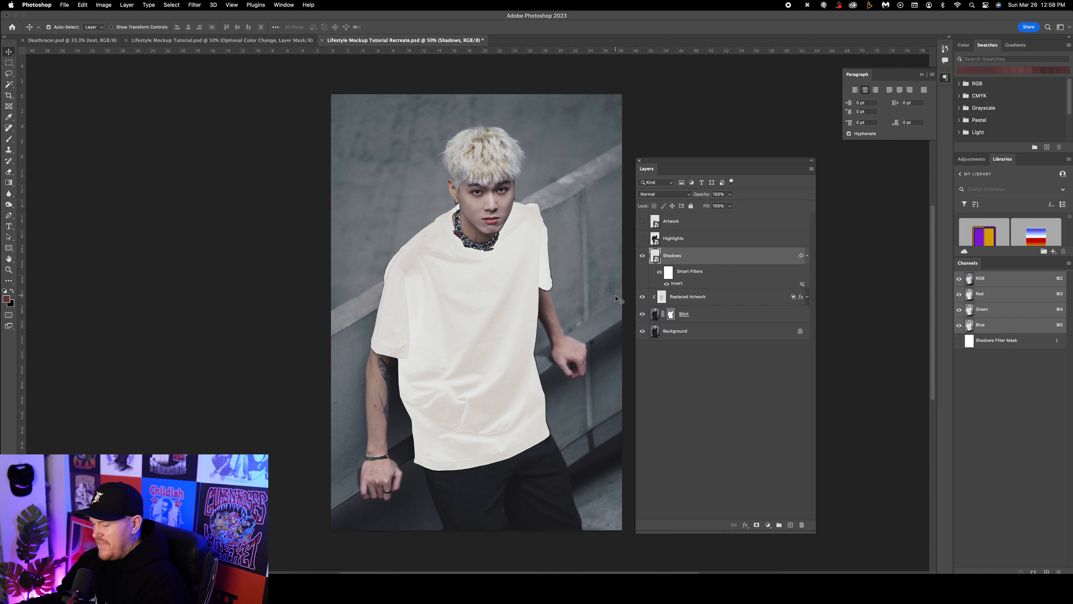
key("super+u")
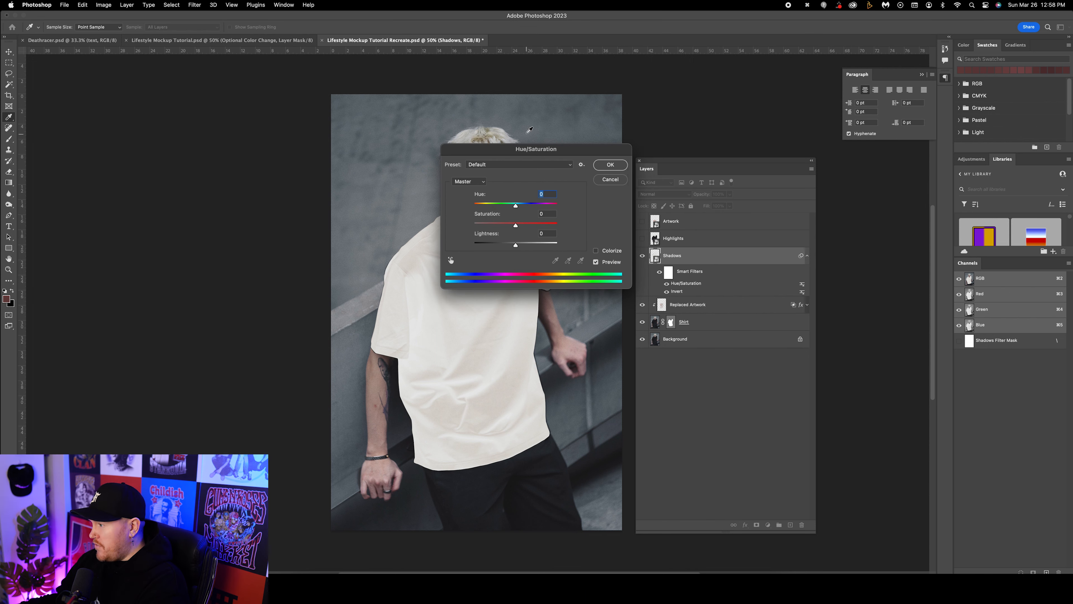
left_click_drag(523, 149, 630, 278)
left_click_drag(535, 286, 575, 270)
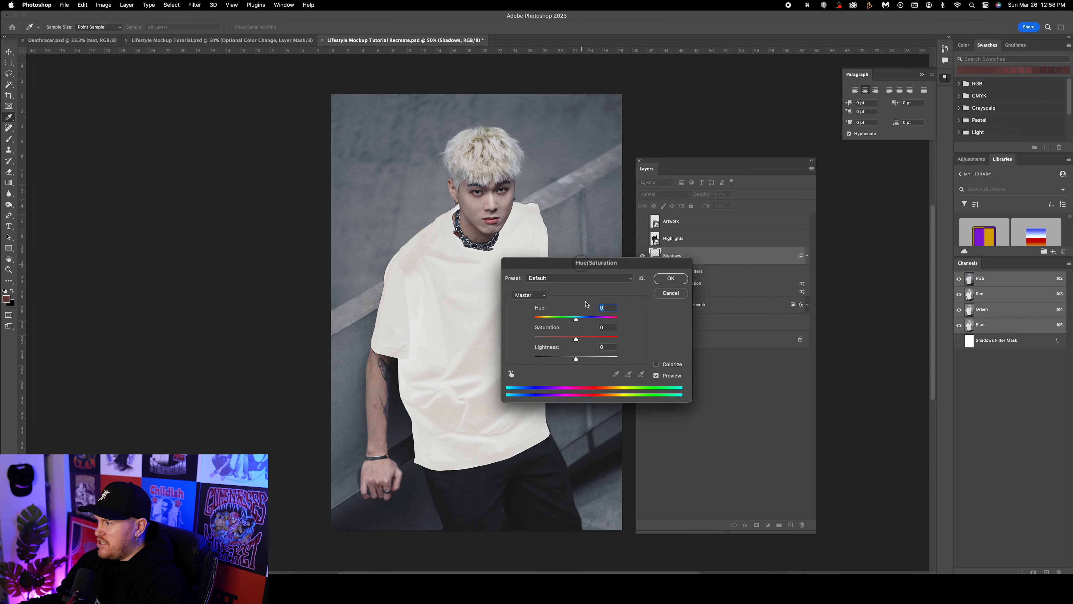
left_click_drag(576, 337, 492, 336)
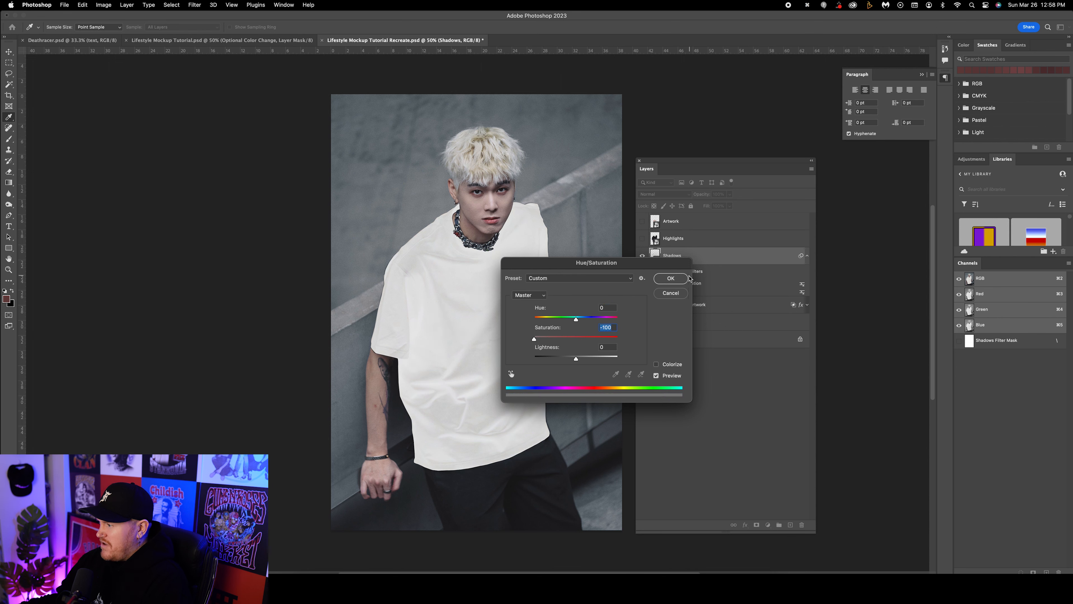
left_click(671, 278)
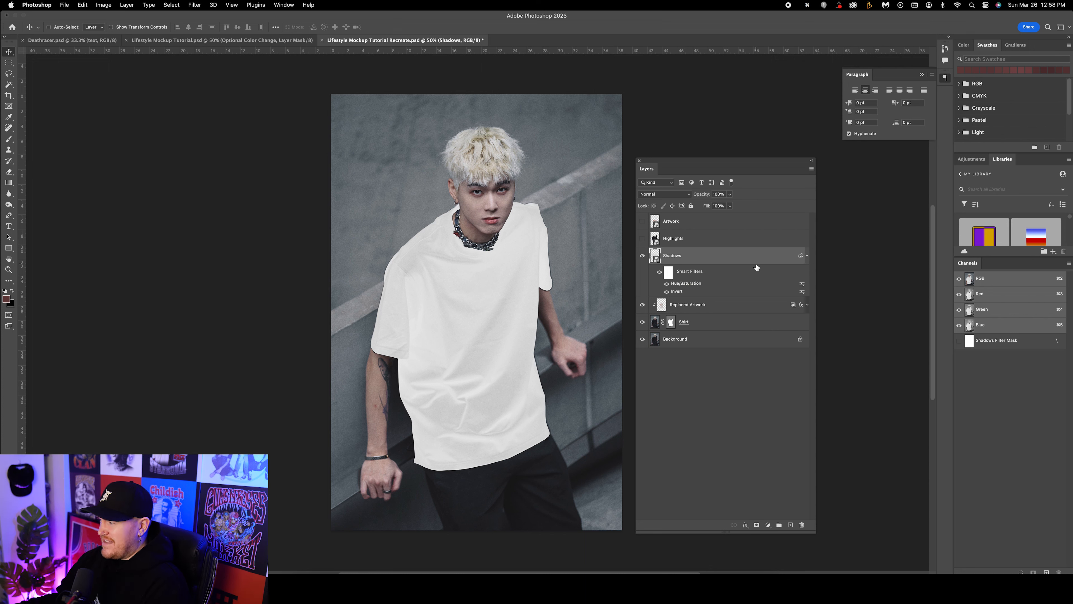
- Apply a legacy Brightness/Contrast adjustment to the Shadows smart object with brightness about 3 and contrast about 68
left_click(111, 5)
mouse_move(112, 29)
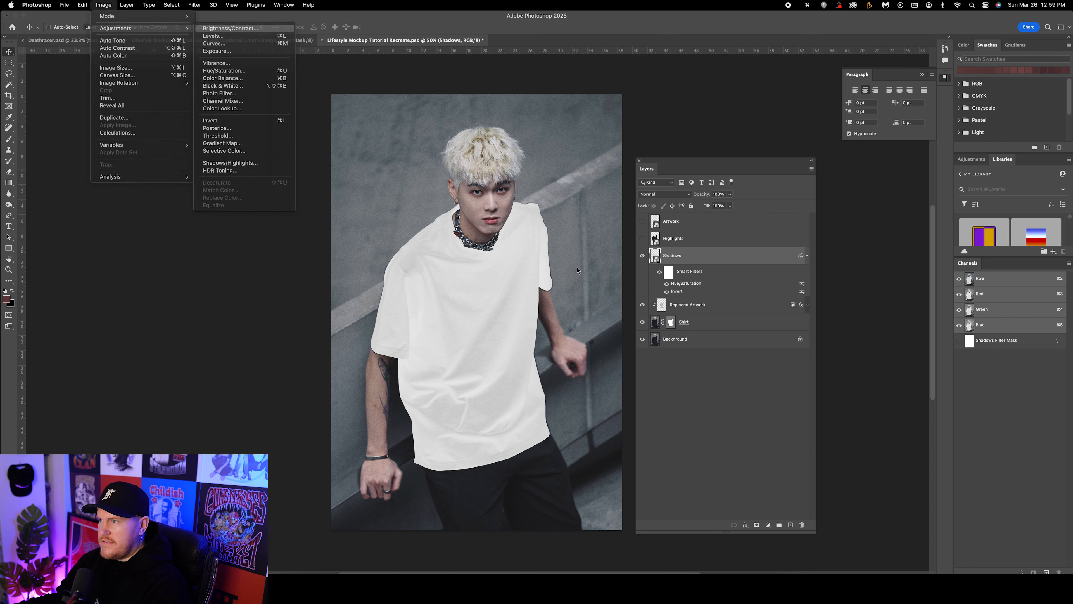
left_click(231, 28)
left_click(612, 425)
mouse_move(642, 406)
left_mouse_down()
mouse_move(670, 406)
mouse_move(643, 387)
left_mouse_up()
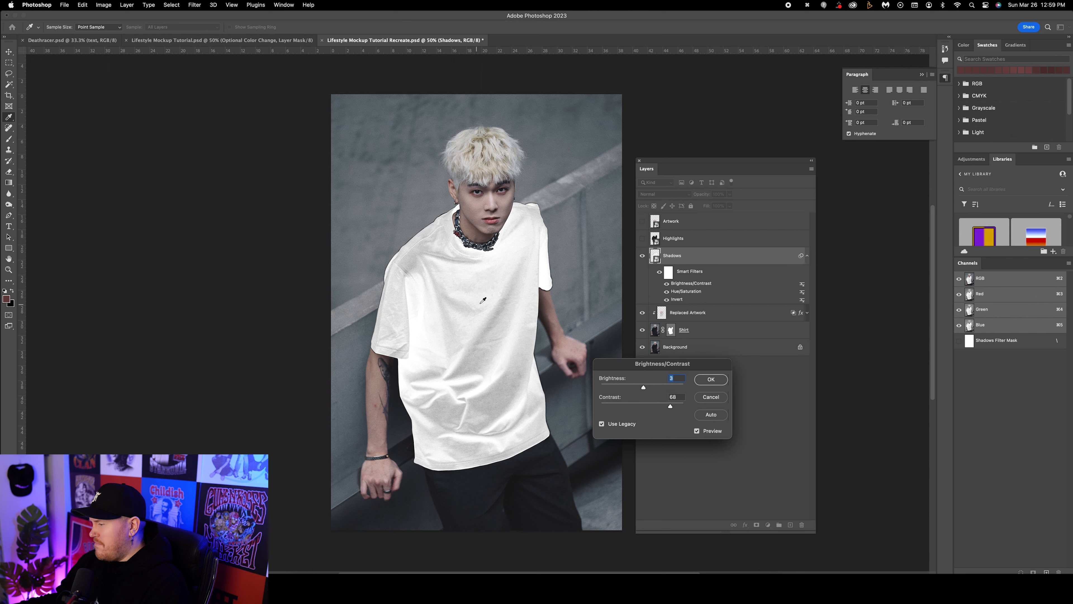
left_click_drag(670, 406, 672, 406)
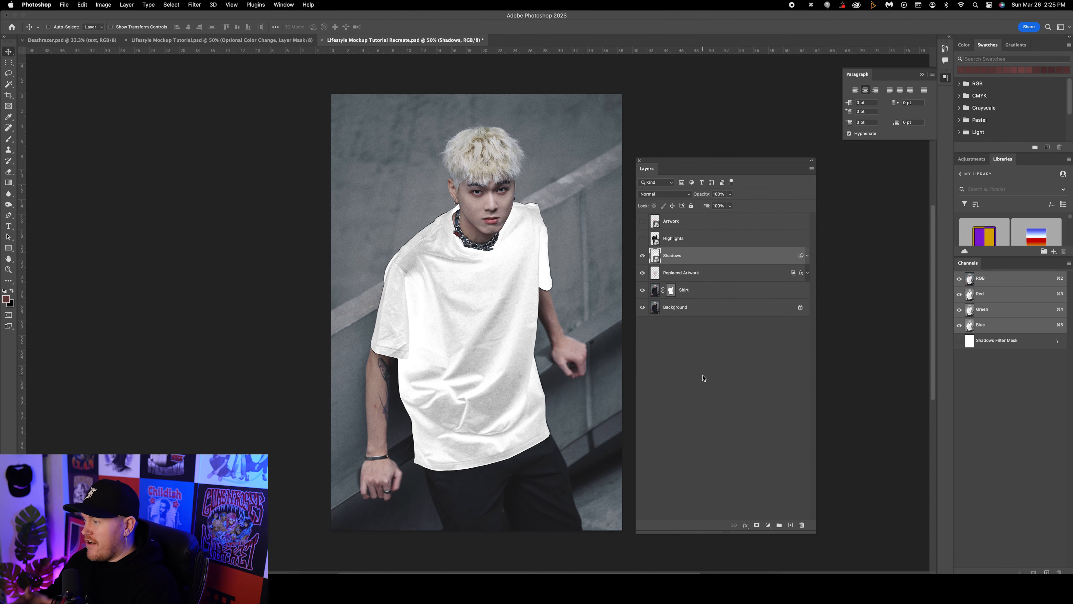
- Set the Shadows layer's blend mode to Multiply and toggle its visibility to compare the effect on the shirt
left_click(652, 196)
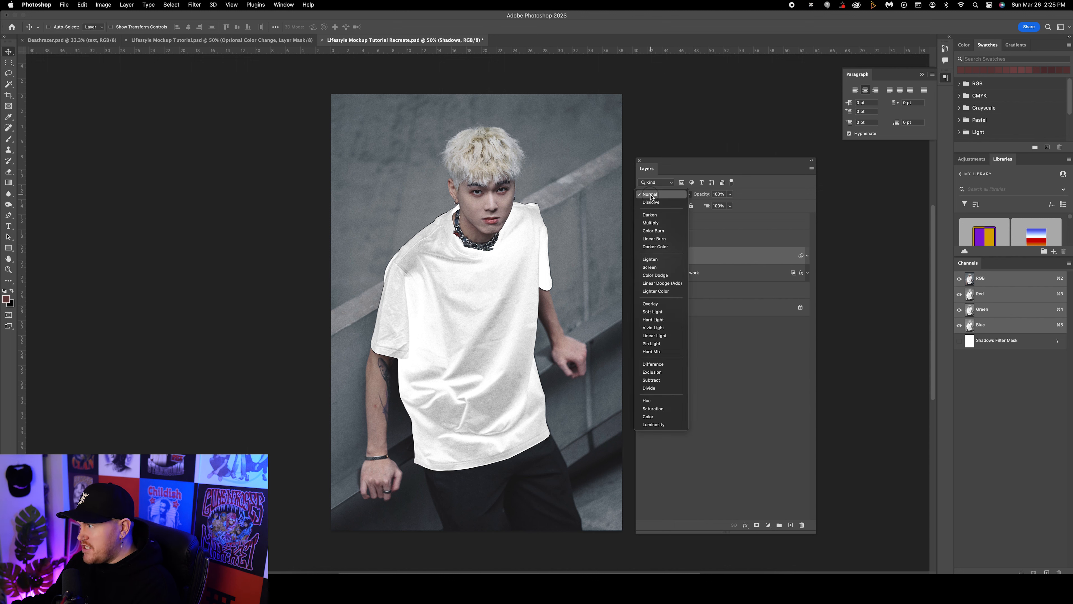
left_click(650, 223)
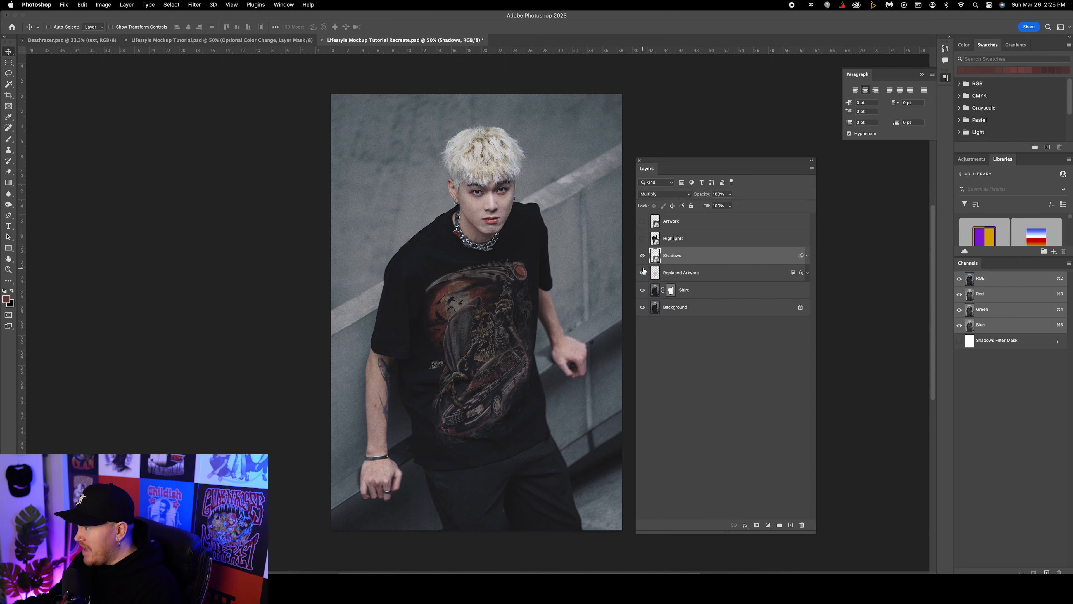
left_click(642, 256)
left_click(643, 255)
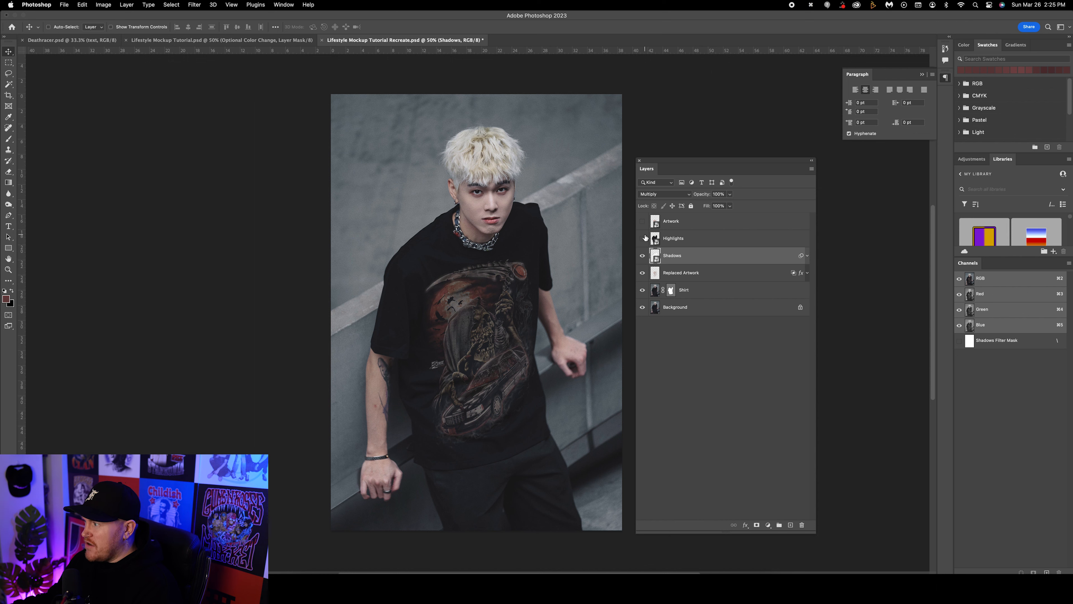
- Show the Highlights layer and apply a legacy Brightness/Contrast adjustment with brightness -10 and contrast 51
left_click(642, 238)
left_click(703, 239)
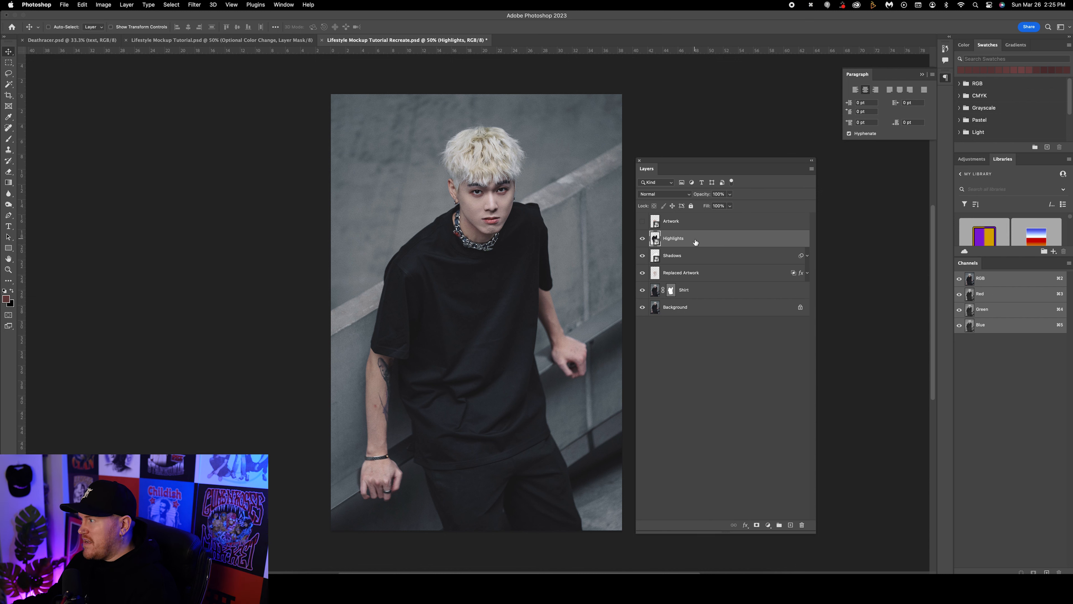
left_click(104, 5)
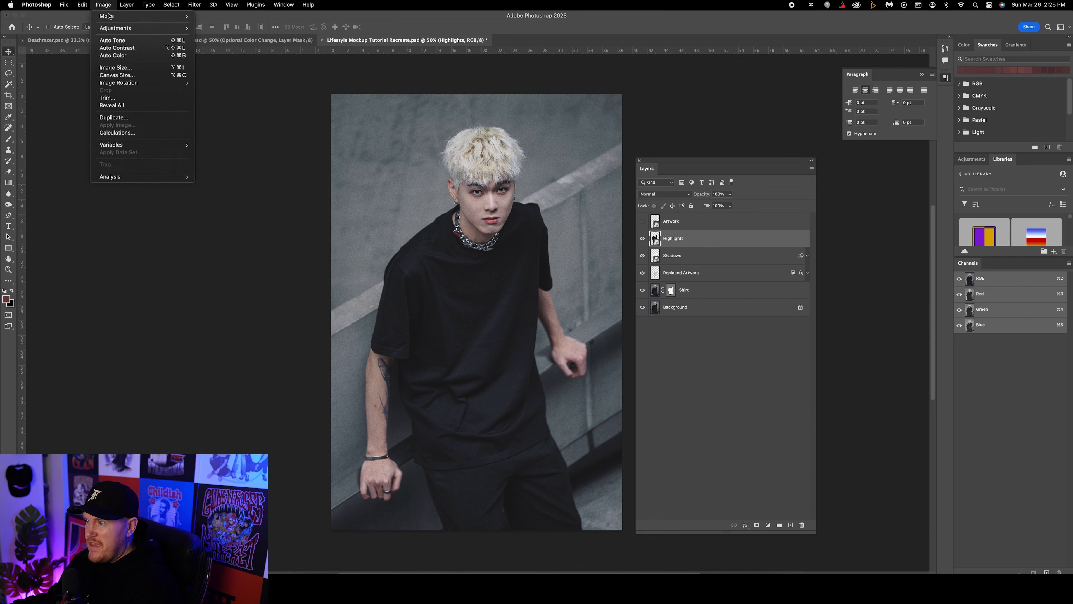
mouse_move(110, 29)
left_click(230, 28)
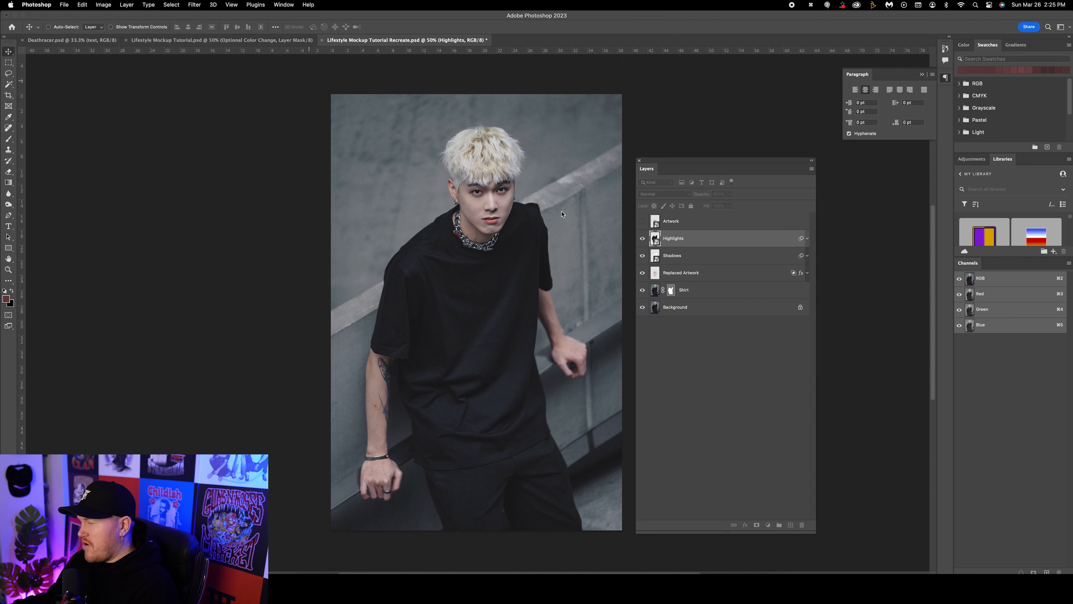
left_click(602, 423)
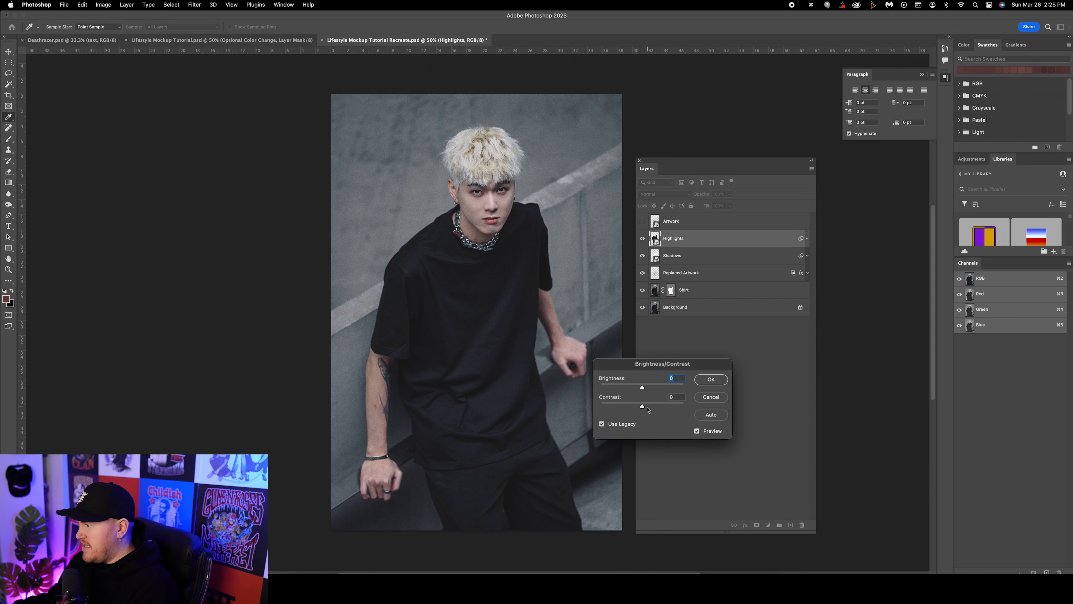
mouse_move(643, 405)
left_mouse_down()
mouse_move(666, 406)
mouse_move(639, 388)
left_mouse_up()
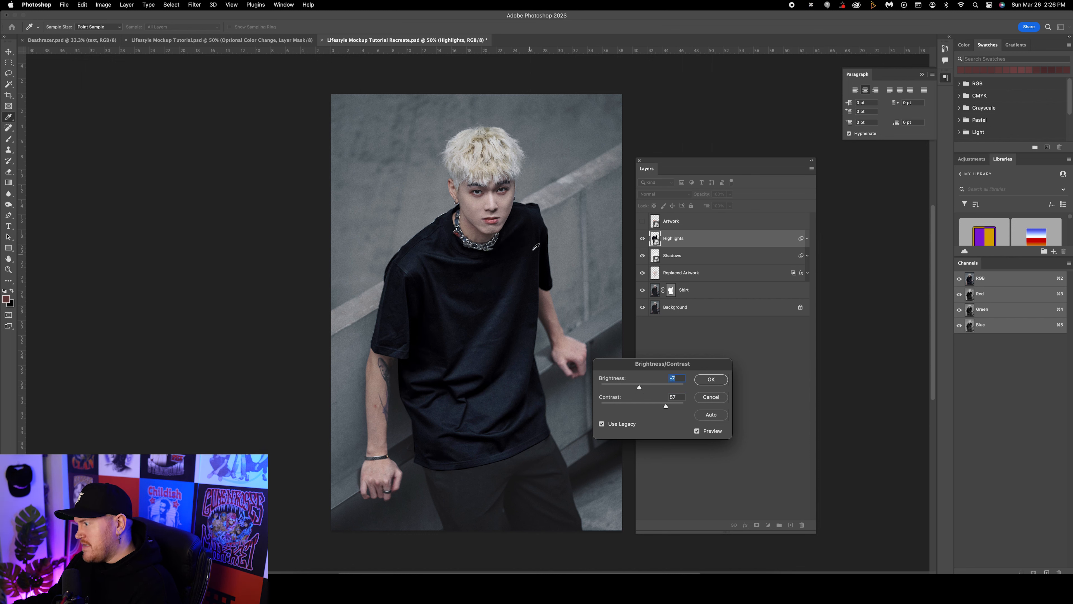
left_click_drag(639, 387, 664, 406)
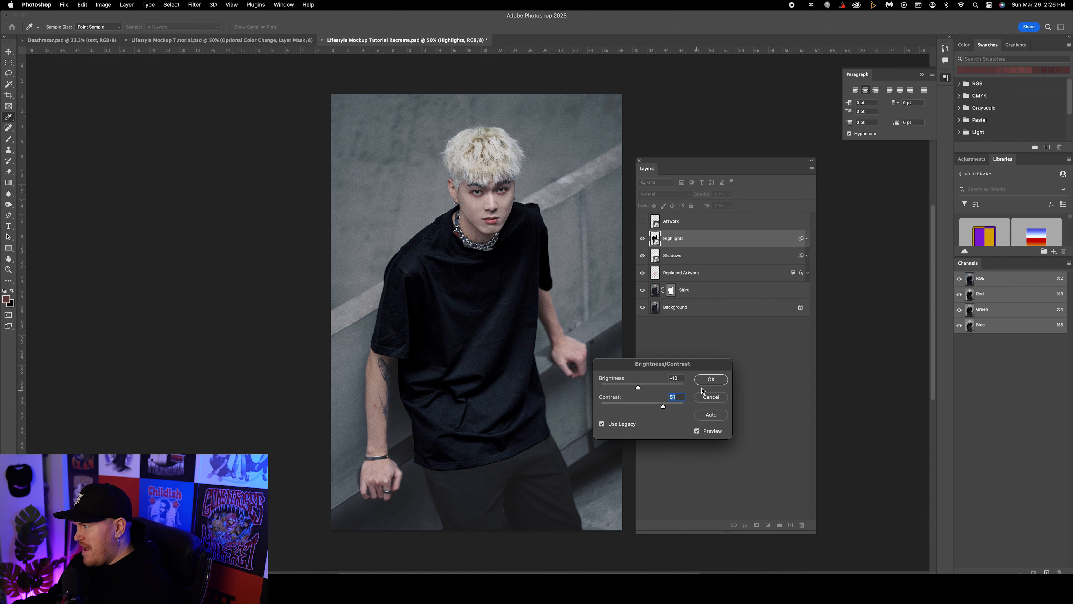
left_click(712, 379)
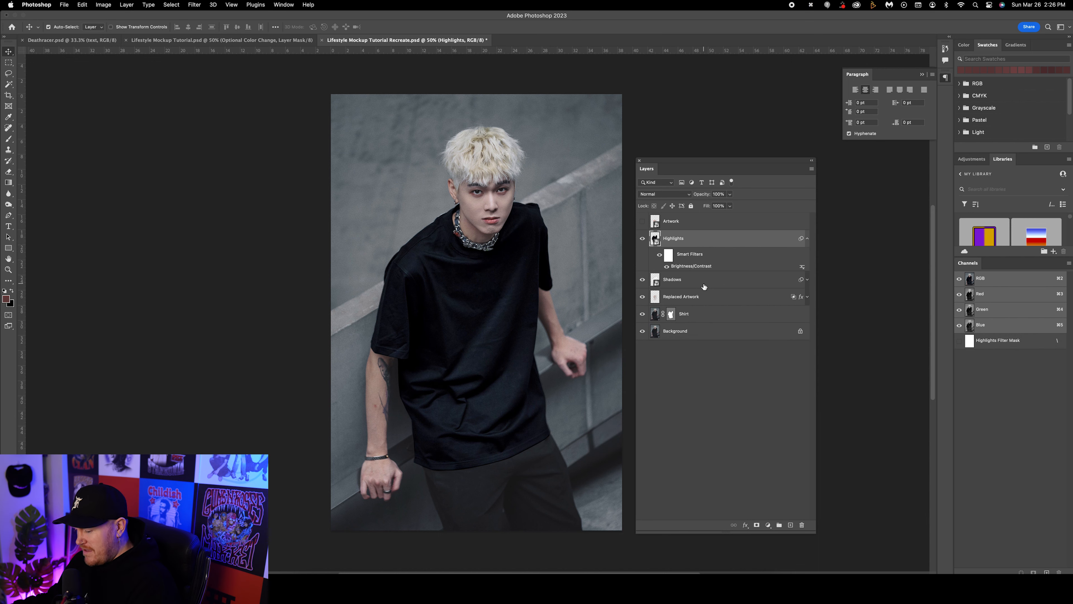
- Fully desaturate the Highlights smart object with a Hue/Saturation adjustment at saturation -100
key("super+u")
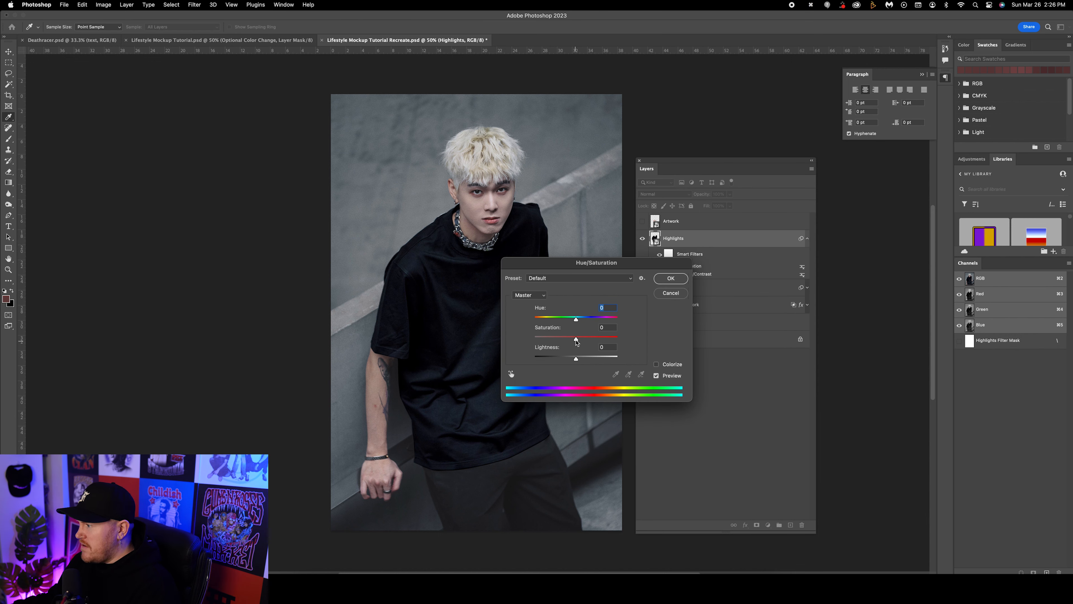
left_click_drag(576, 339, 533, 340)
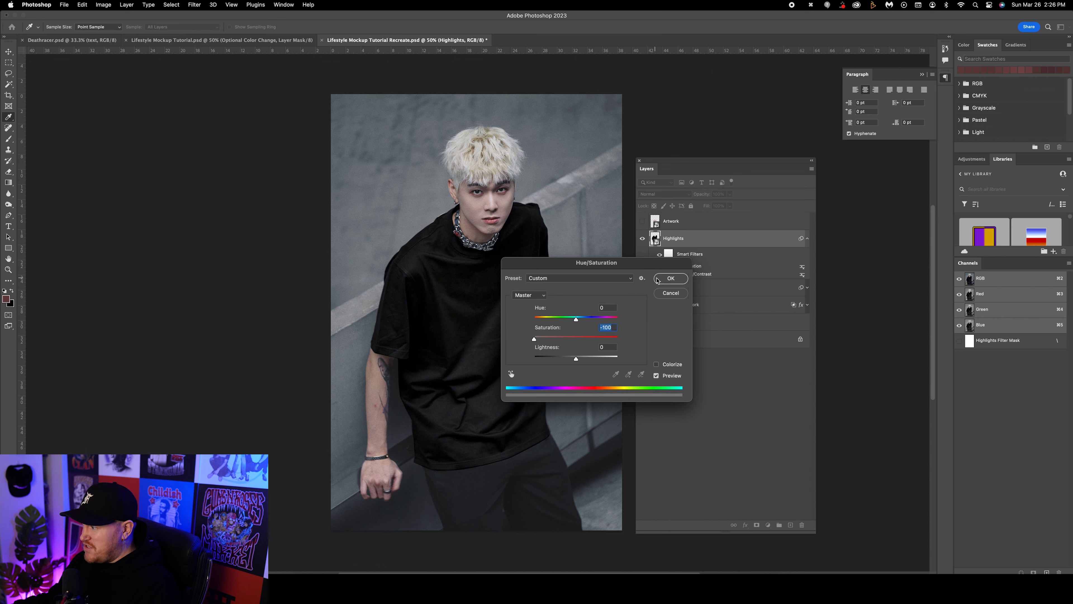
left_click(671, 278)
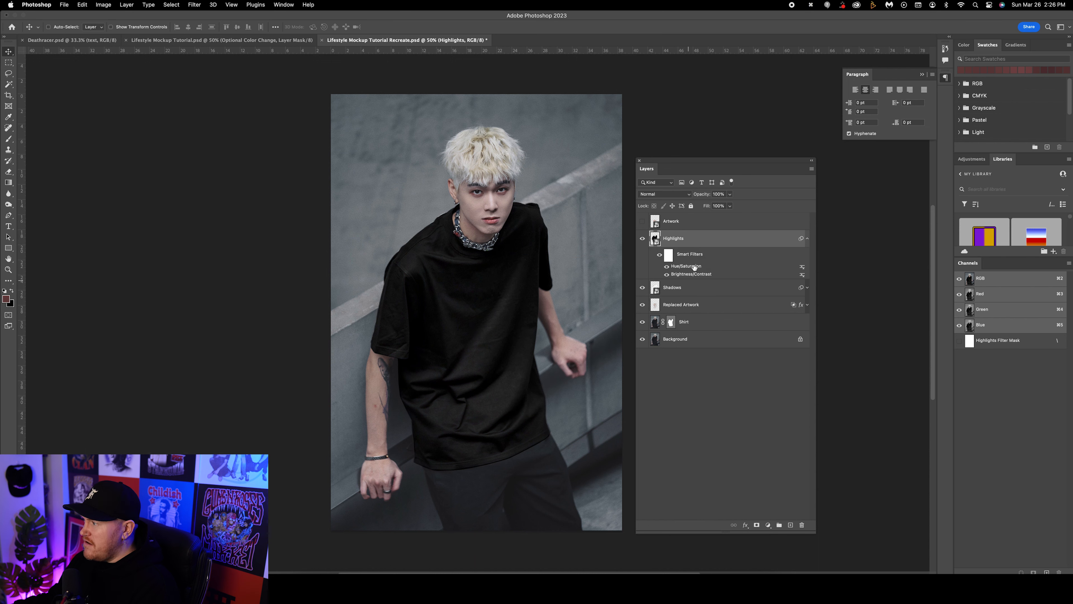
- Set the Highlights layer's blend mode to Screen, collapse its smart filters, and lower its opacity to about 41%
left_click(686, 289)
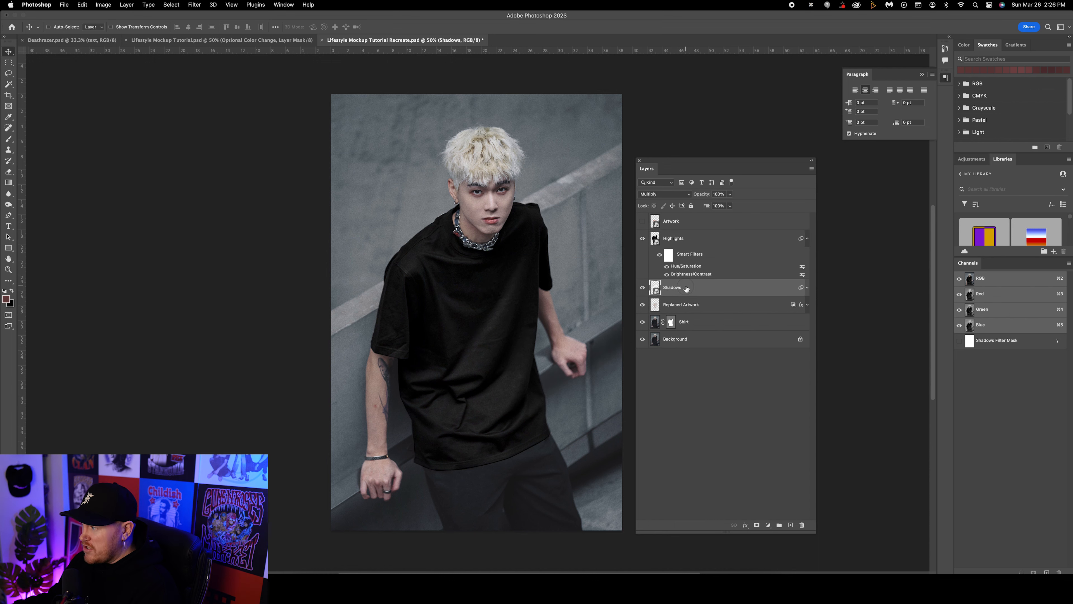
left_click(704, 241)
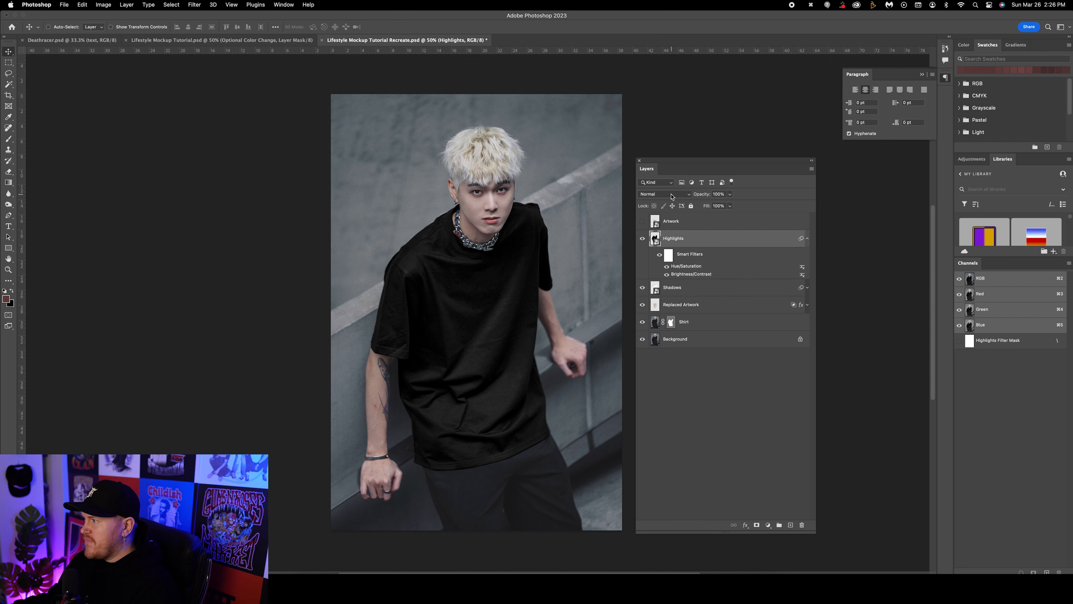
left_click(671, 194)
left_click(664, 267)
left_click(808, 239)
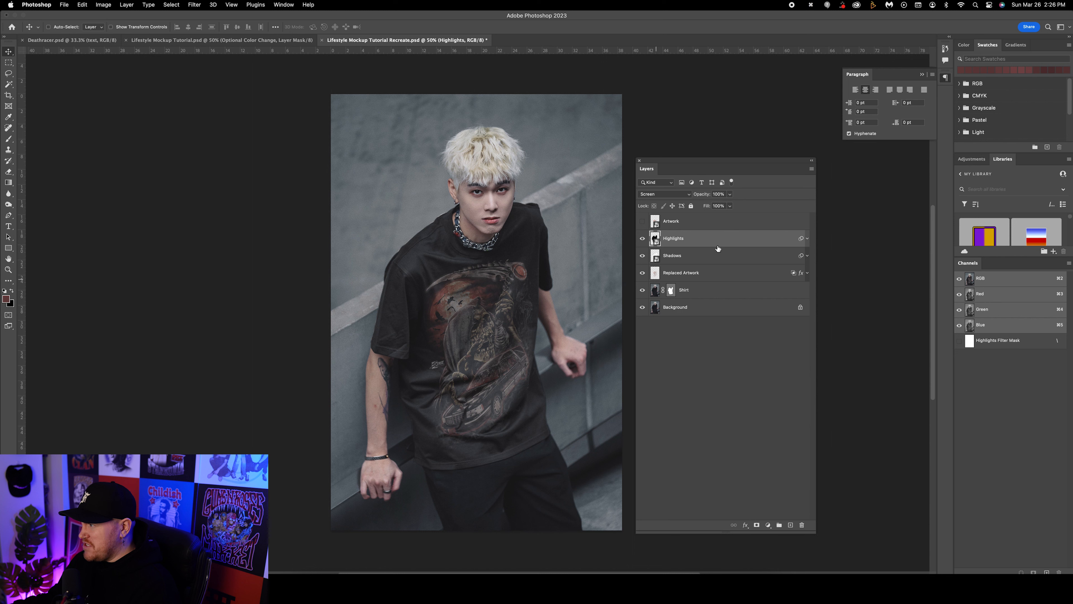
left_click(730, 194)
left_click_drag(729, 206, 708, 205)
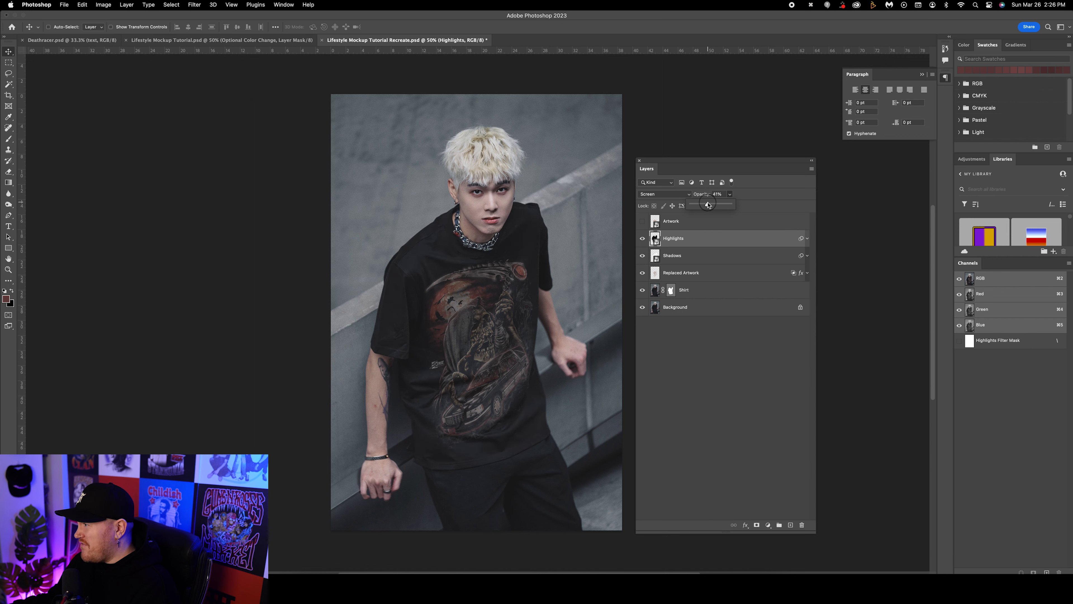
left_click(716, 378)
- Compare the shirt with and without Shadows, then raise the contrast of its Brightness/Contrast smart filter to about 95
left_click(679, 242)
left_click(676, 255)
left_click(642, 255)
left_click(642, 255)
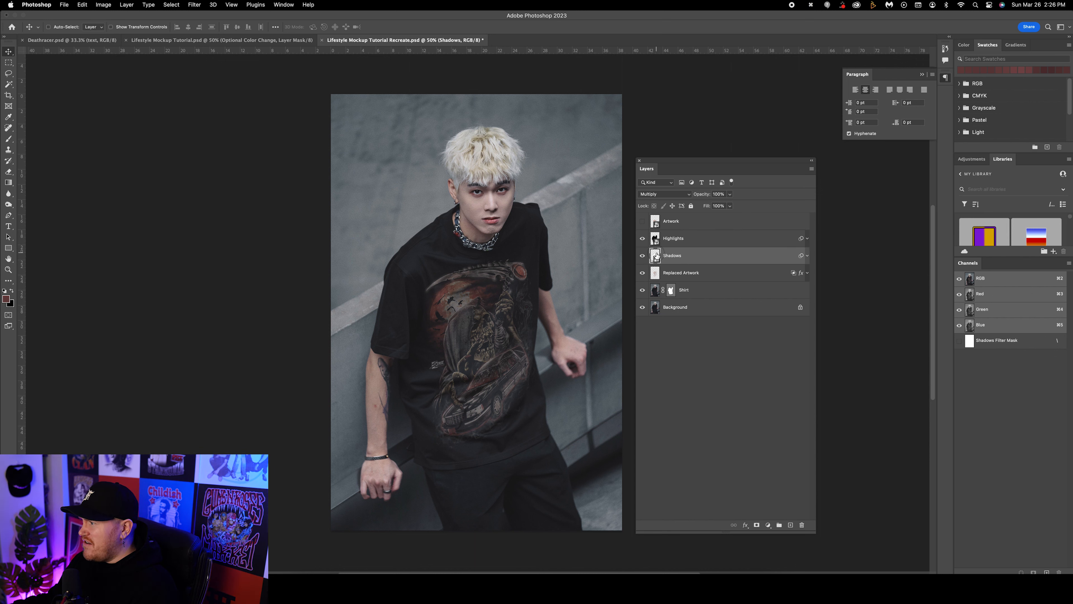
left_click(807, 255)
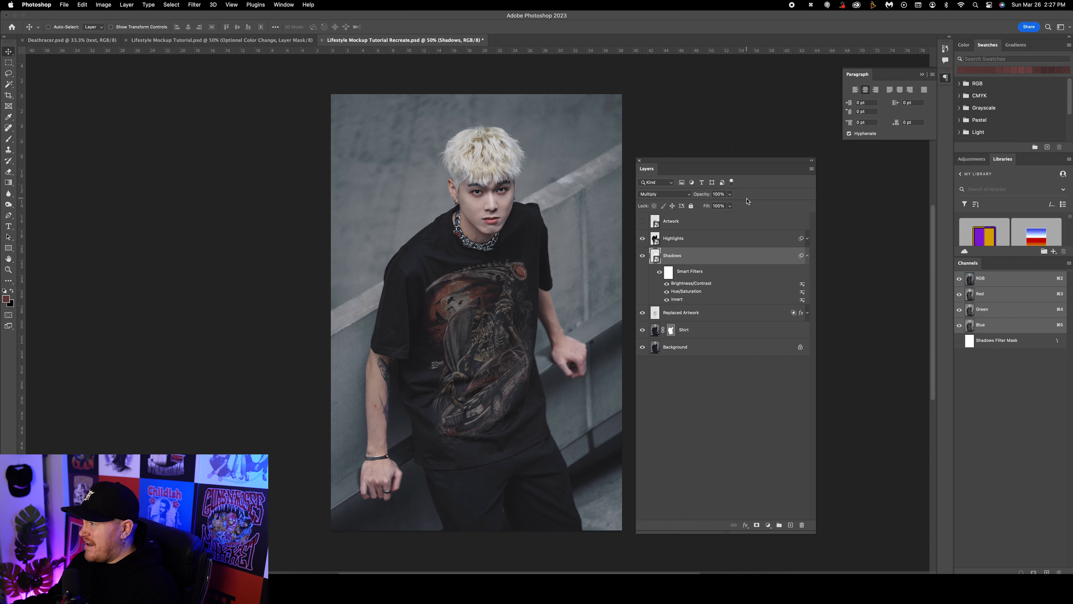
double_click(686, 284)
left_click_drag(672, 408, 683, 407)
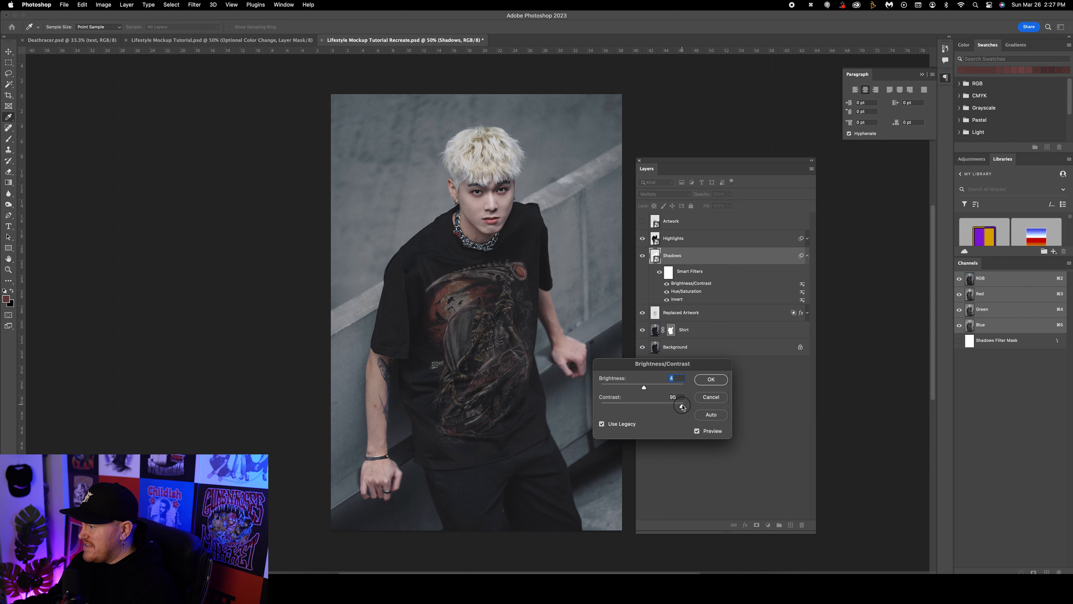
left_click_drag(682, 407, 682, 407)
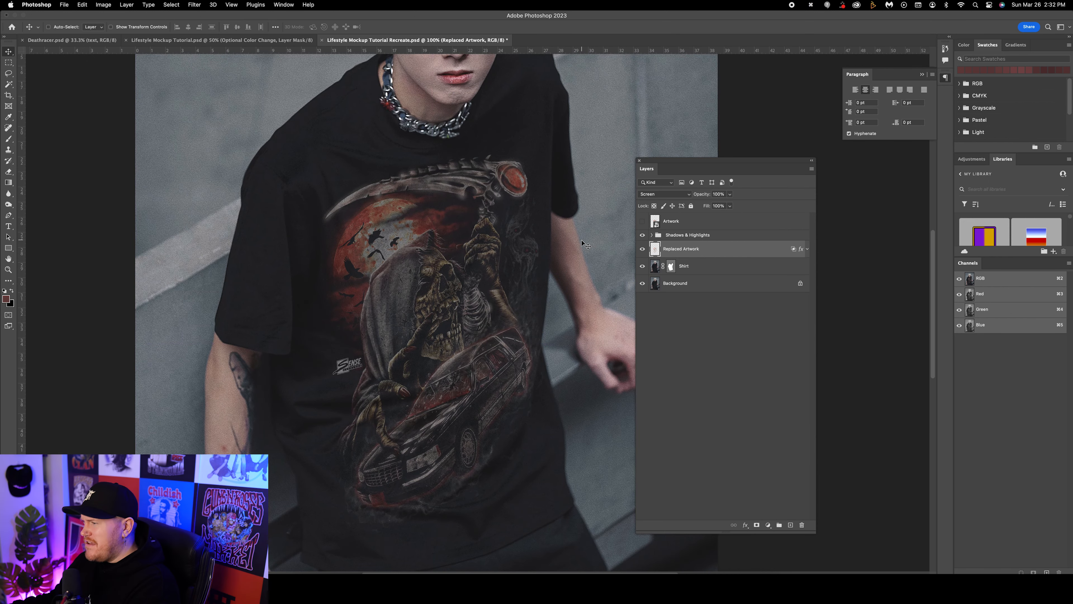
- Hide the Shadows & Highlights group and view the whole mockup at 50% zoom
scroll(583, 243, "down", 3)
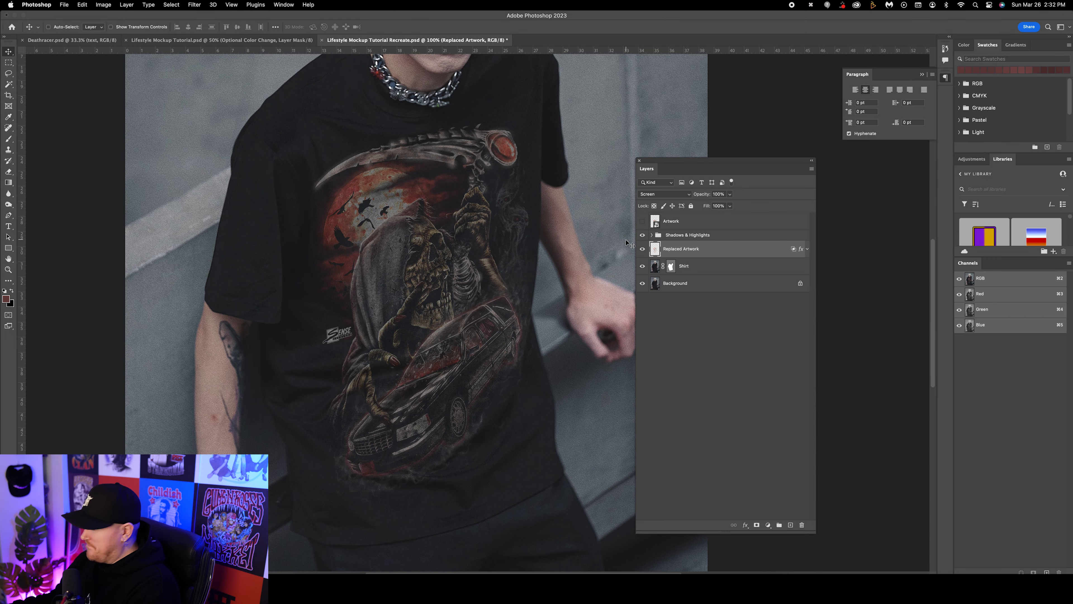
left_click(667, 238)
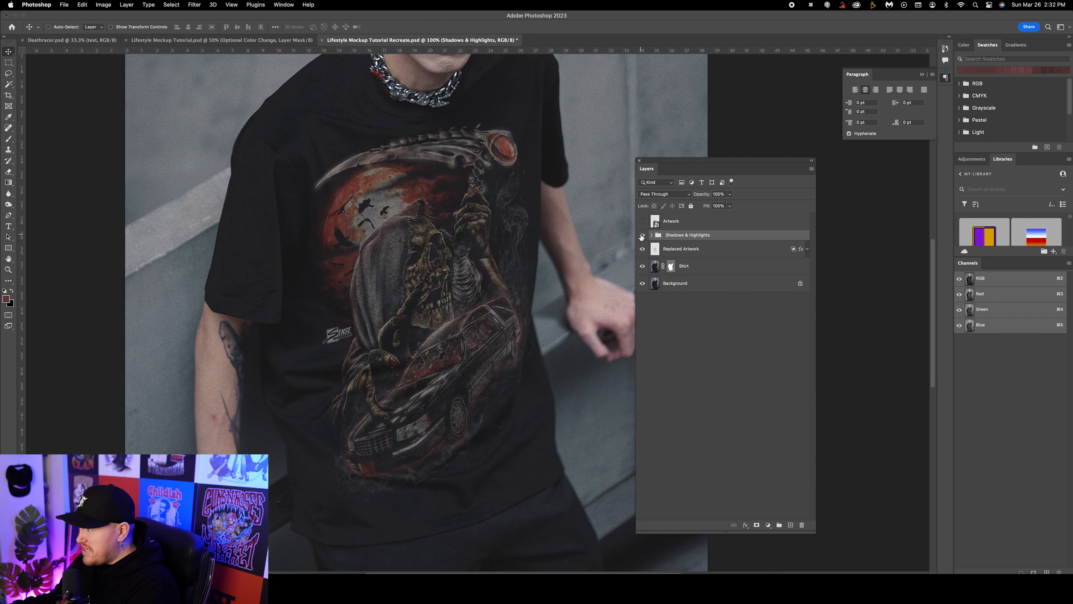
left_click(642, 235)
key("super+minus")
key("super+minus")
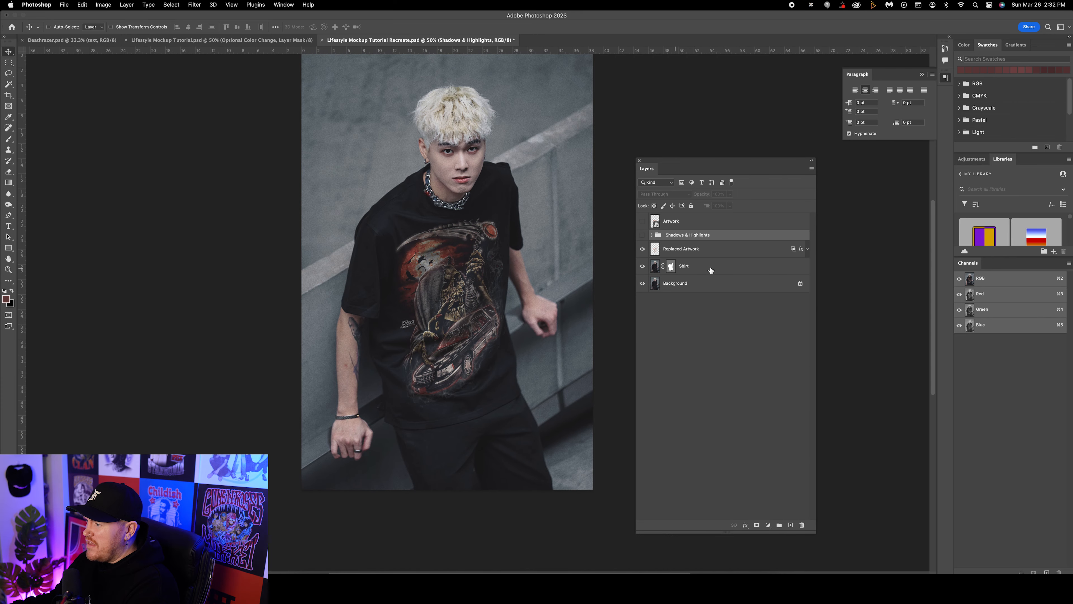
- Lower the Replaced Artwork layer's opacity to about 75% and deselect the layer
left_click(705, 253)
left_click(730, 194)
left_click_drag(733, 203, 725, 204)
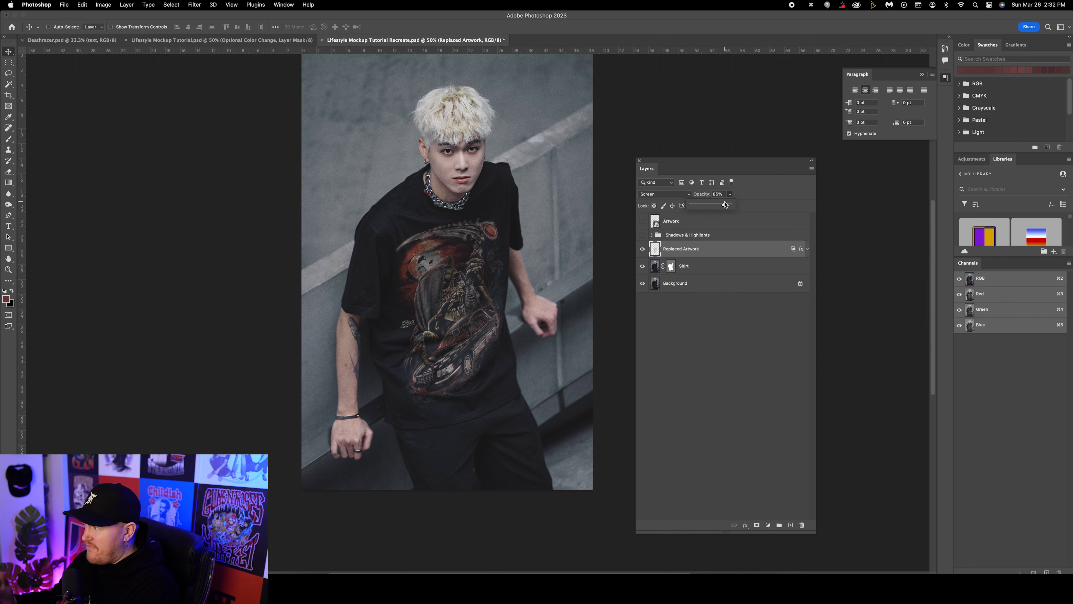
left_click_drag(724, 205, 720, 205)
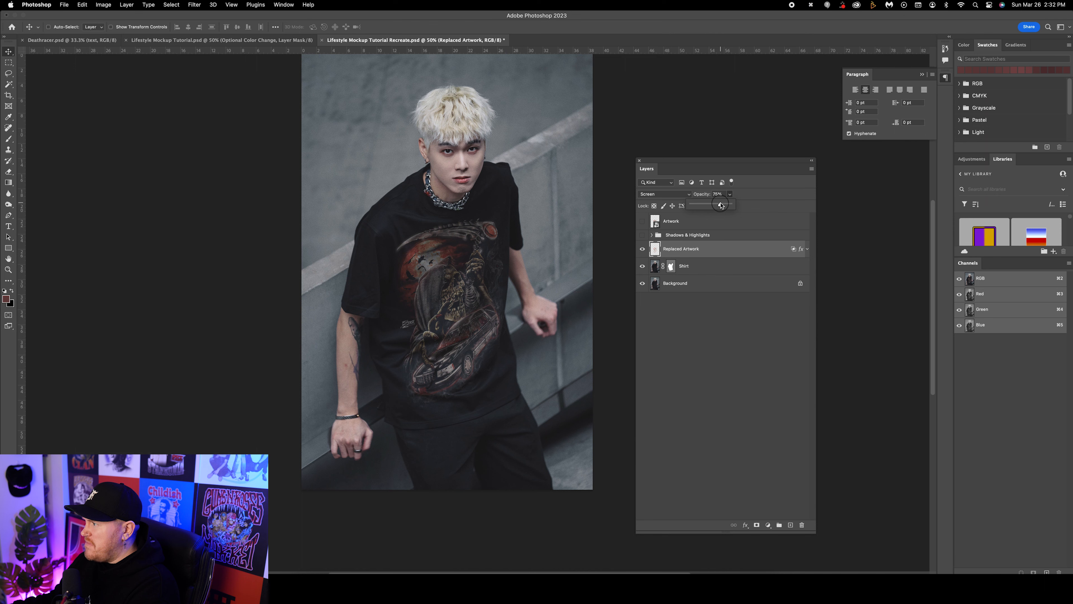
left_click(598, 290, "super")
scroll(583, 274, "up", 1)
key("super+minus")
key("super+equal")
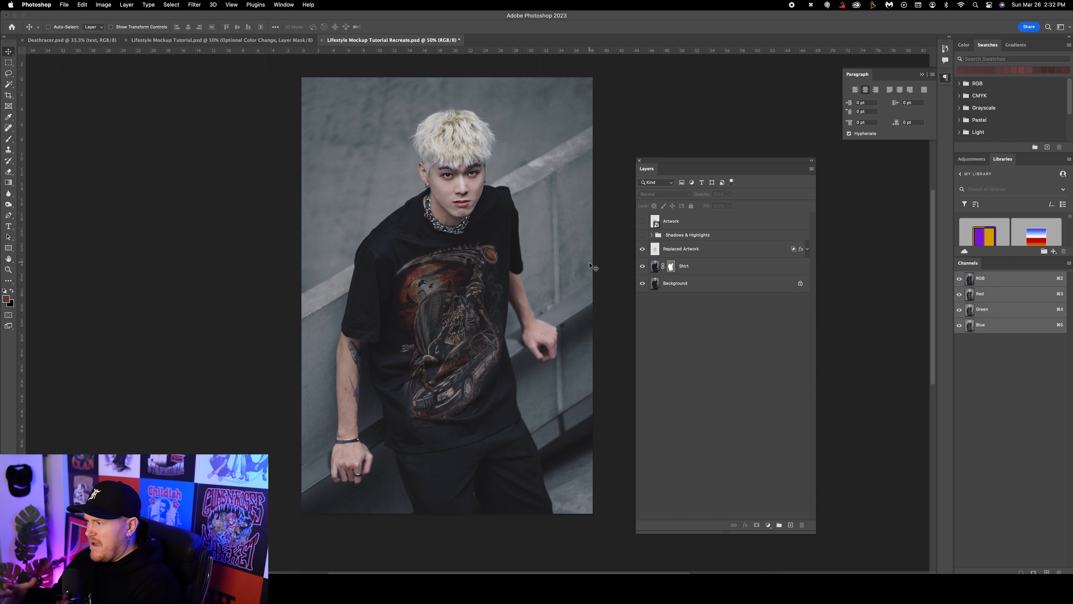
- Select the hidden Shadows & Highlights group
left_click(673, 237)
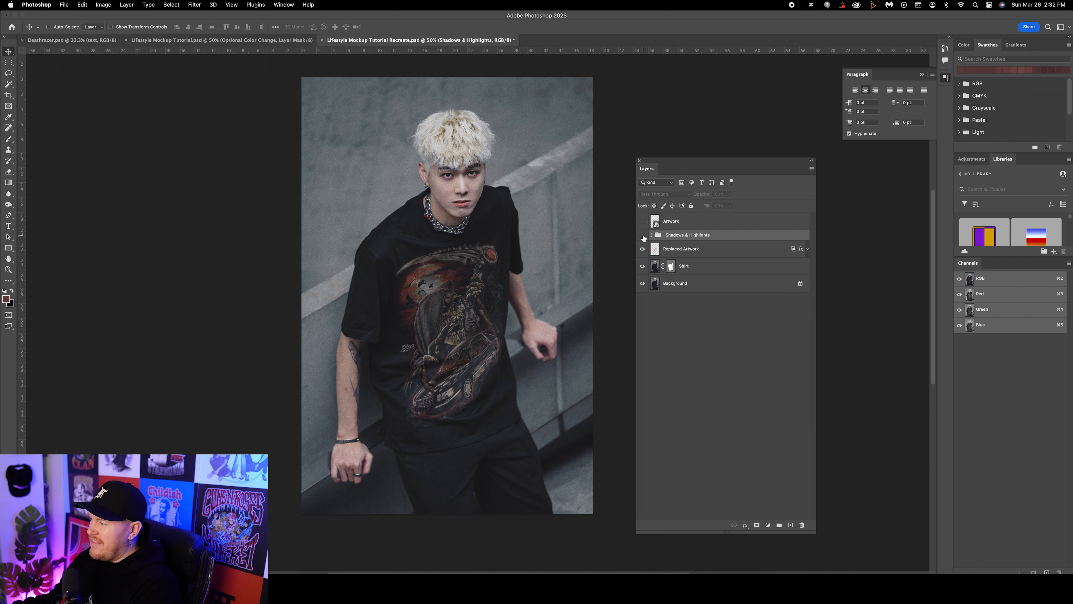